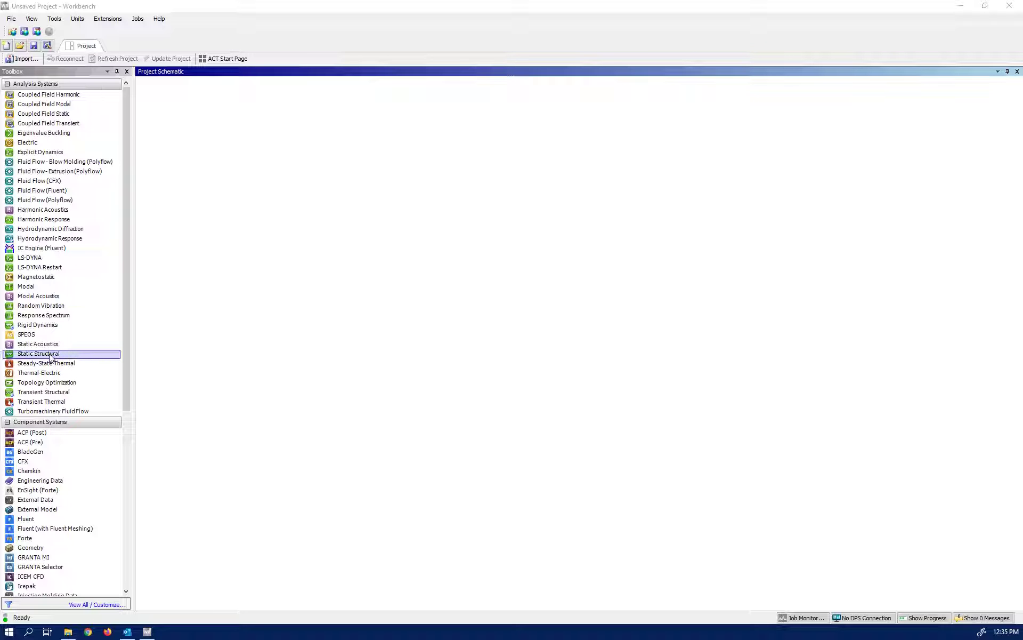
Add two separate Static Structural systems to the project schematic, naming the first Full and the second Half
{"action": "left_click_drag", "start_coordinate": [39, 354], "coordinate": [233, 130]}
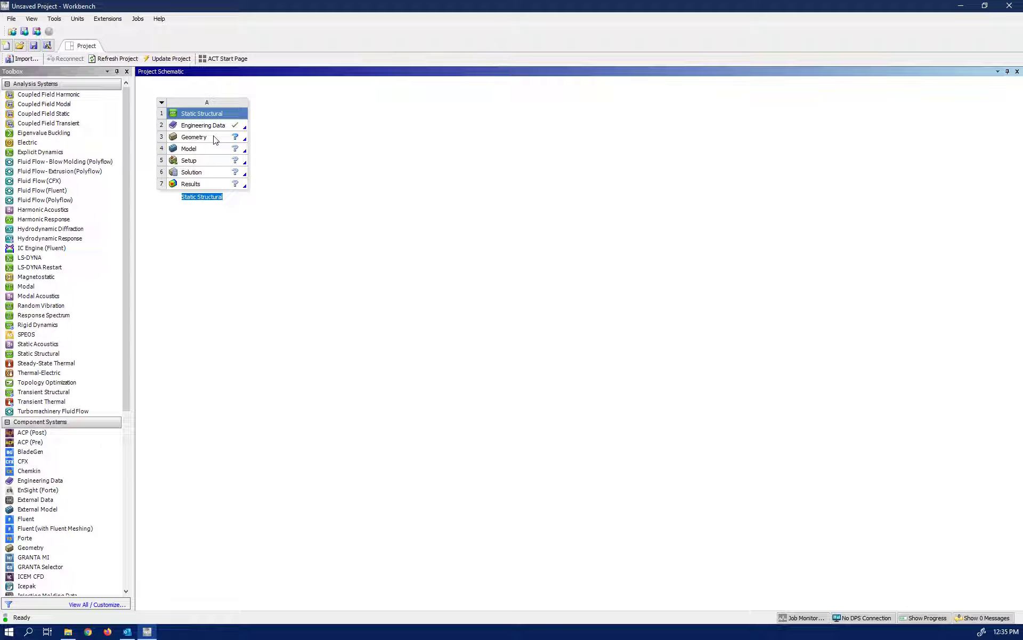
{"action": "type", "text": "Full"}
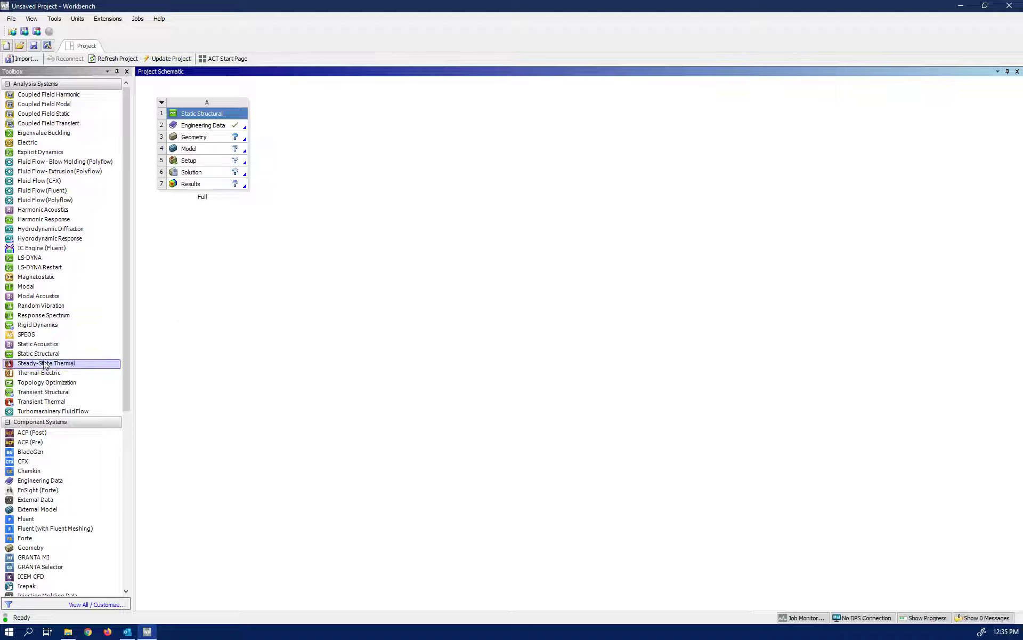
{"action": "left_click_drag", "start_coordinate": [39, 353], "coordinate": [327, 141]}
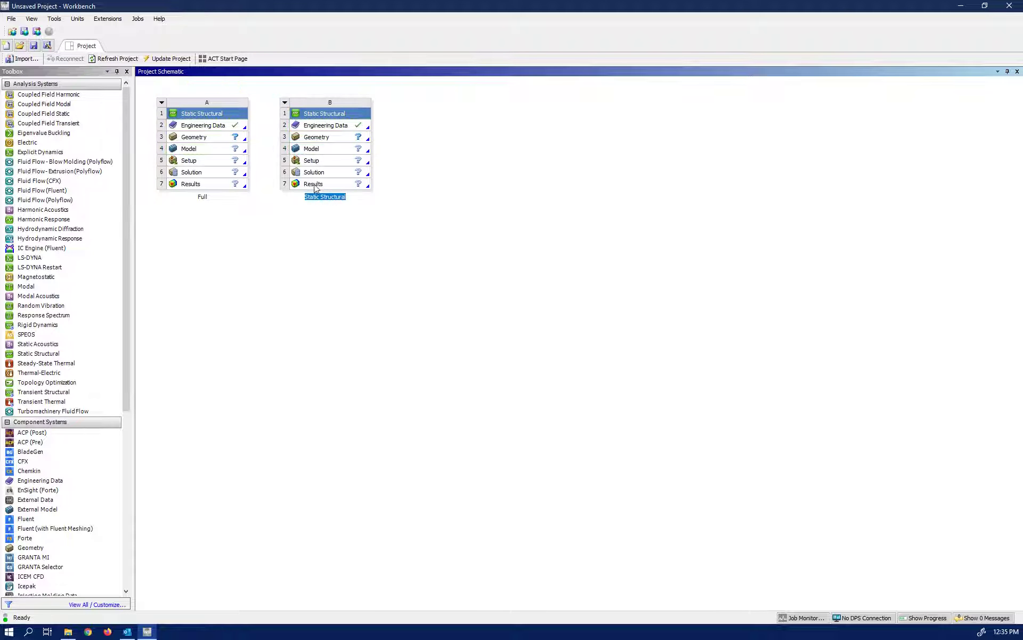
{"action": "type", "text": "Half"}
{"action": "key", "text": "Return"}
{"action": "left_click", "coordinate": [371, 252]}
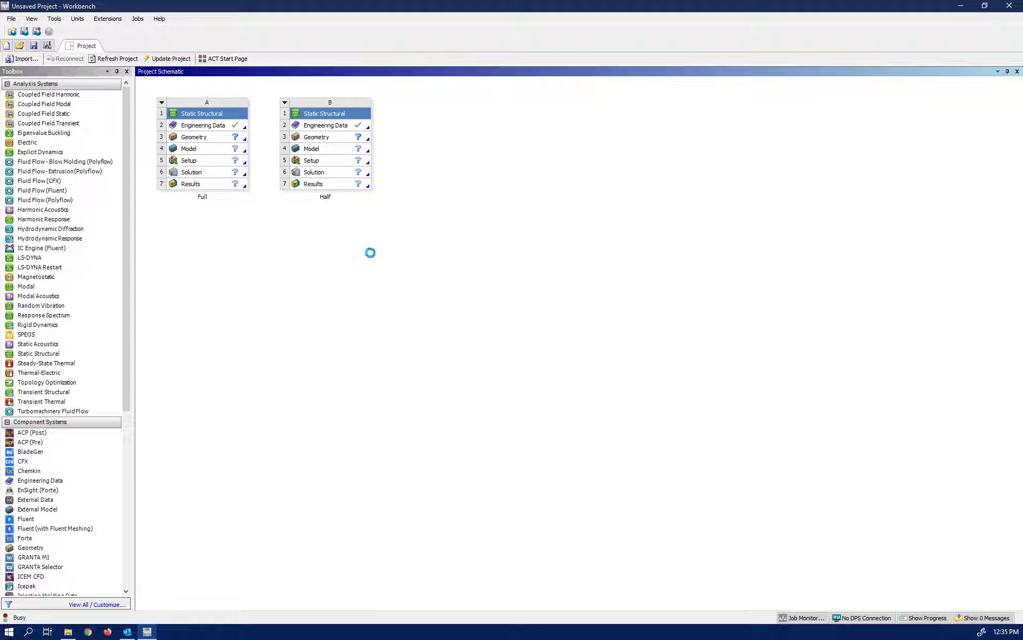
Import FullModel.scdoc as the geometry of the Full system
{"action": "left_click", "coordinate": [221, 137]}
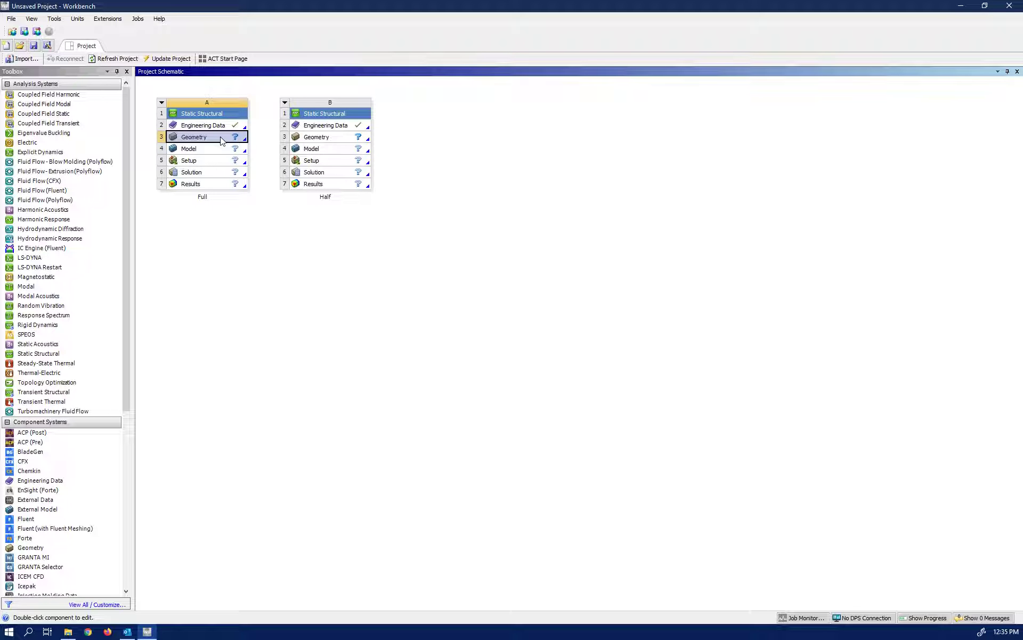
{"action": "right_click", "coordinate": [222, 140]}
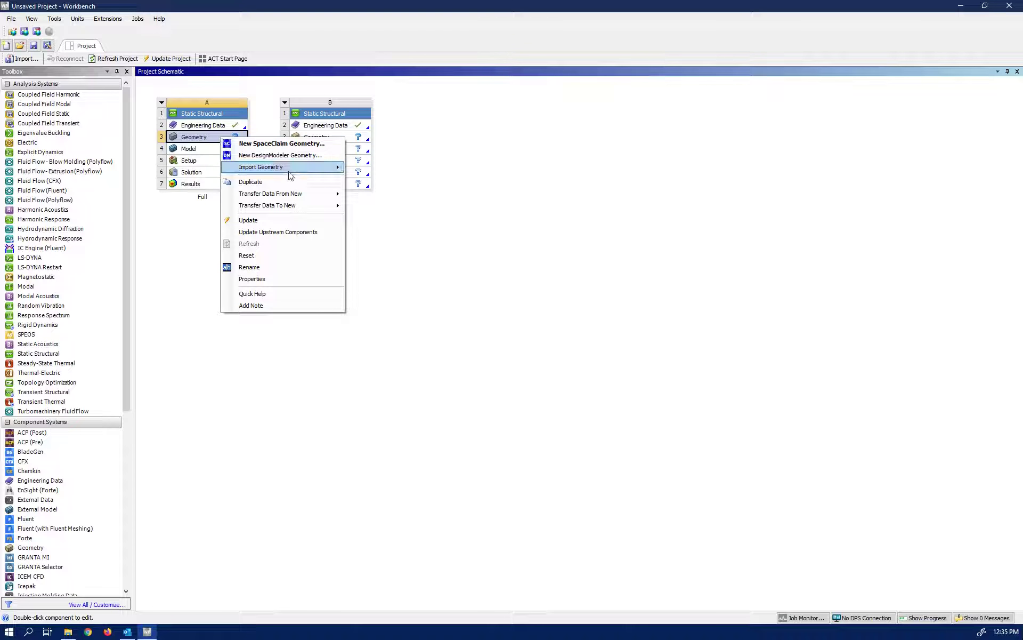
{"action": "mouse_move", "coordinate": [291, 176]}
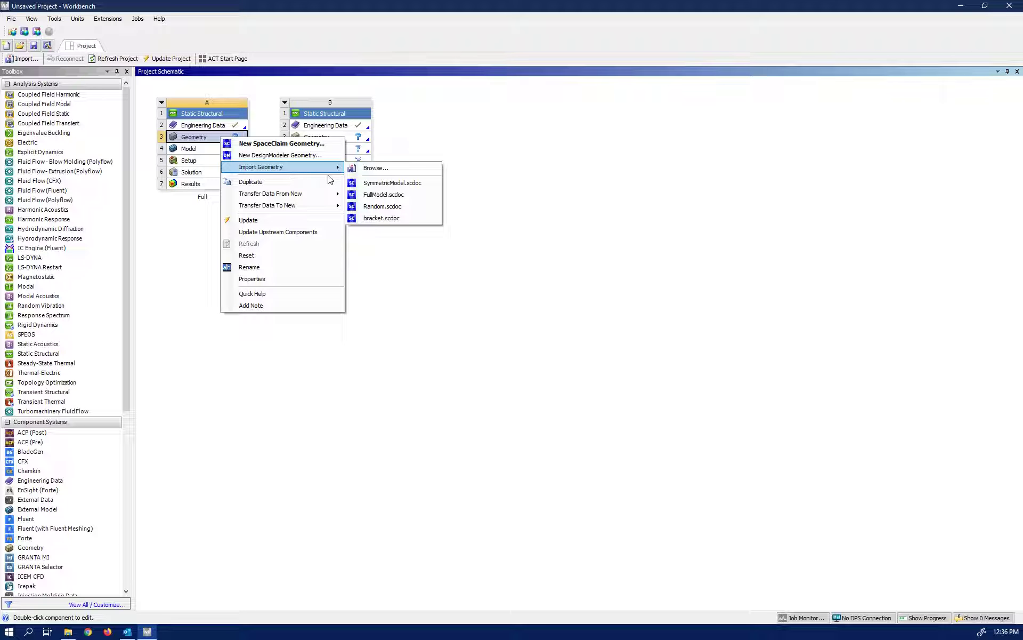
{"action": "left_click", "coordinate": [384, 195]}
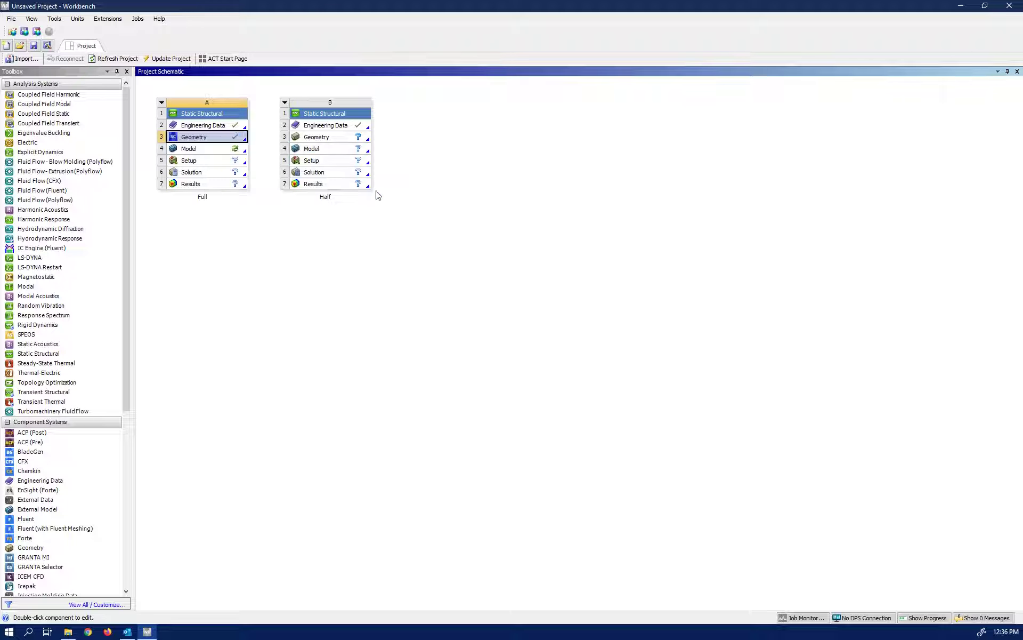
Import SymmetricModel.scdoc as the geometry of the Half system
{"action": "left_click", "coordinate": [348, 139]}
{"action": "right_click", "coordinate": [348, 139]}
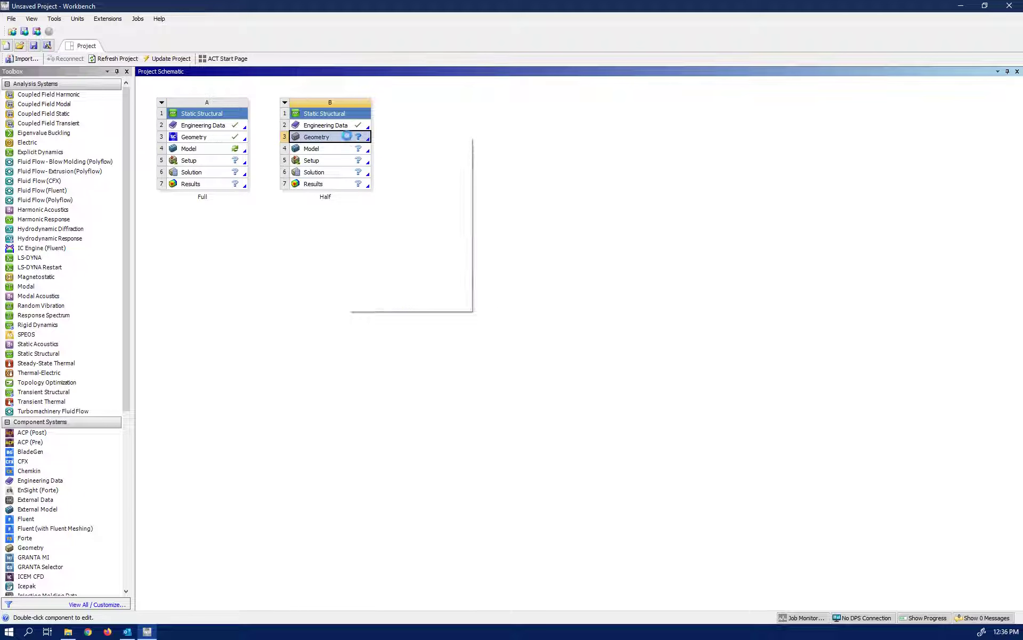
{"action": "mouse_move", "coordinate": [442, 168]}
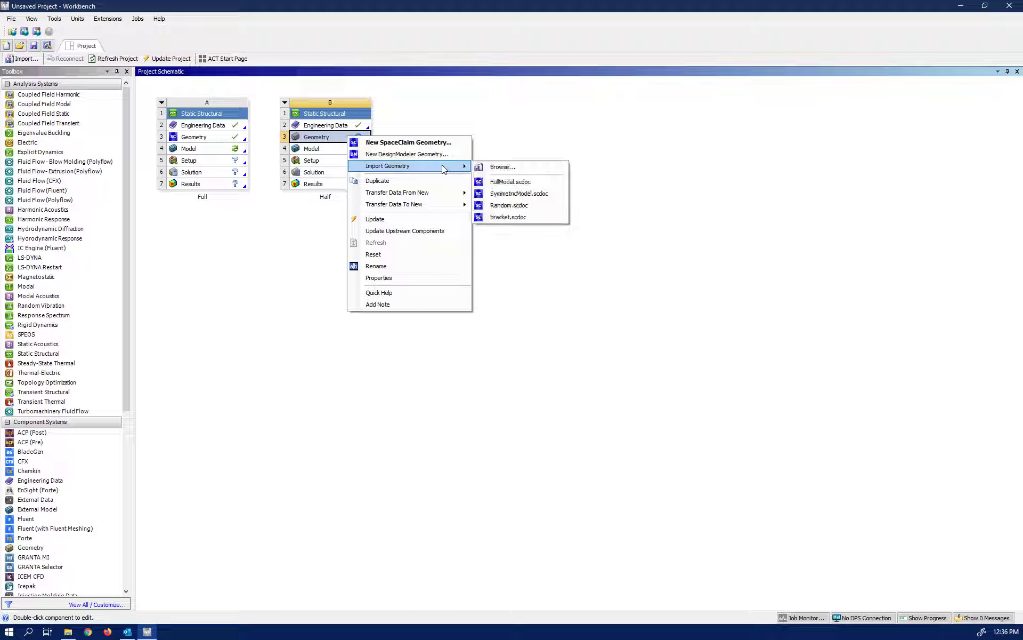
{"action": "left_click", "coordinate": [541, 195]}
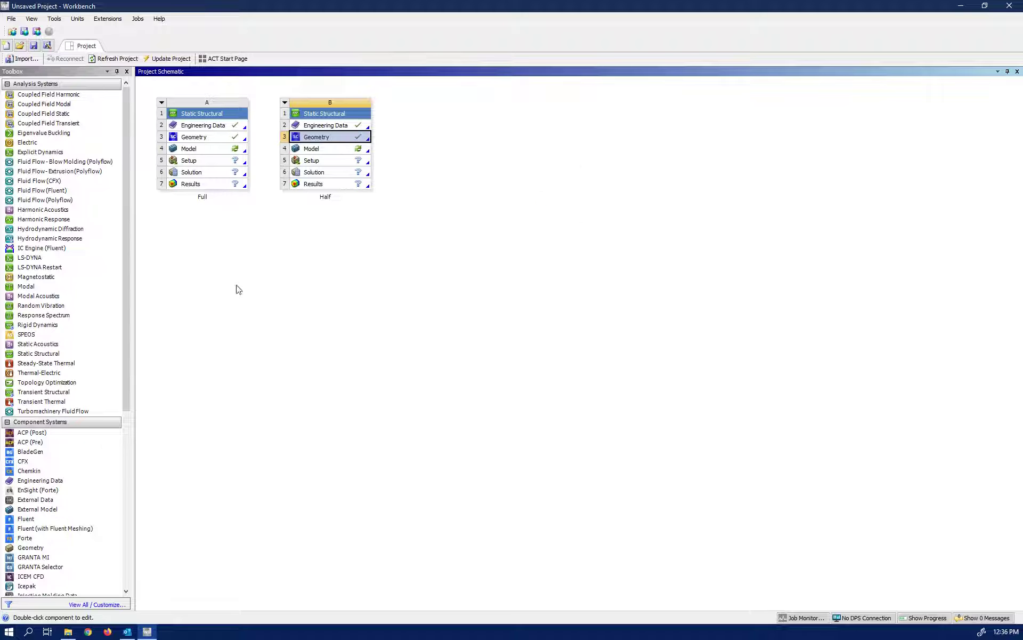
Open the Full system's model in Mechanical and add a Fixed Support on the top faces of both cylindrical pins
{"action": "double_click", "coordinate": [198, 149]}
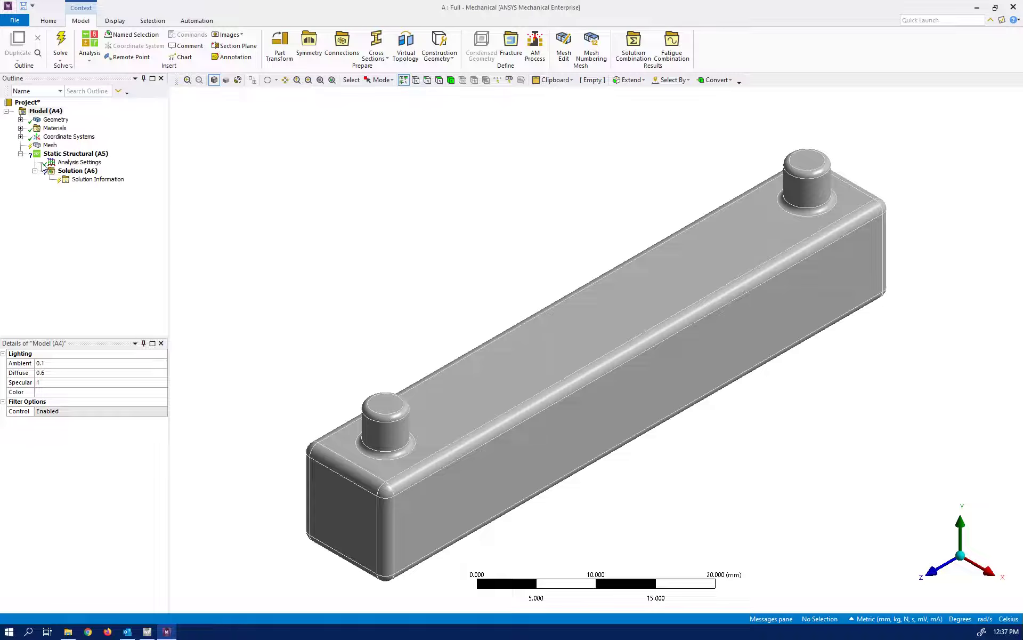
{"action": "right_click", "coordinate": [60, 154]}
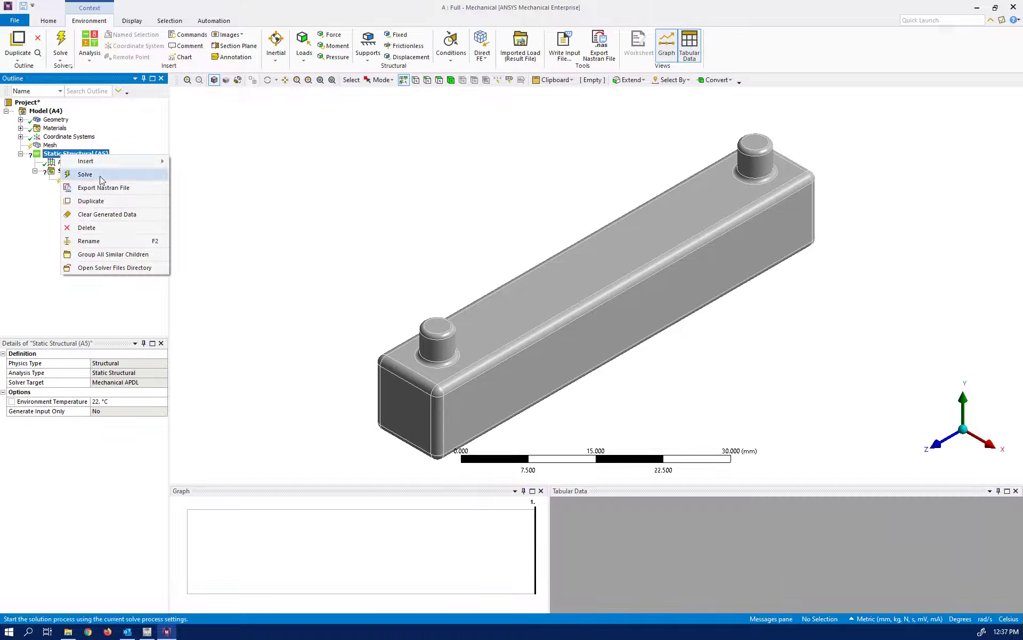
{"action": "mouse_move", "coordinate": [153, 160]}
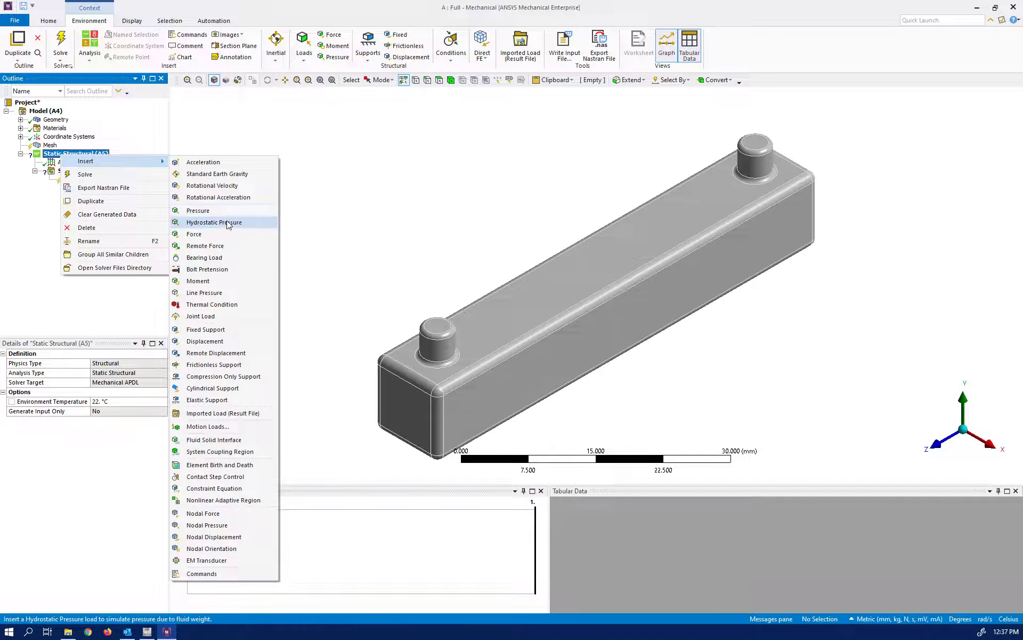
{"action": "left_click", "coordinate": [205, 329]}
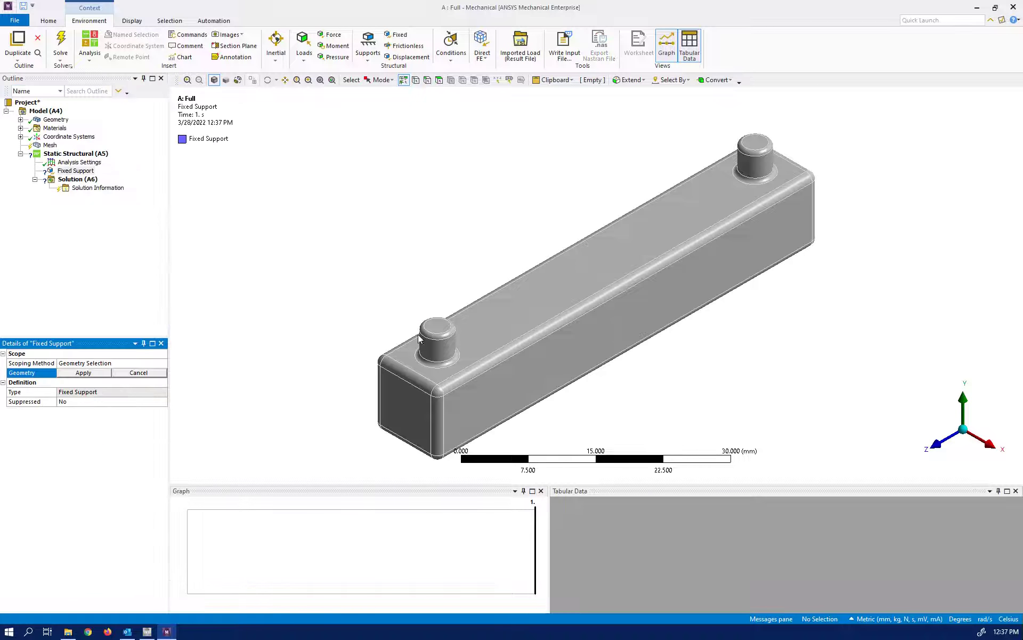
{"action": "left_click", "coordinate": [438, 326]}
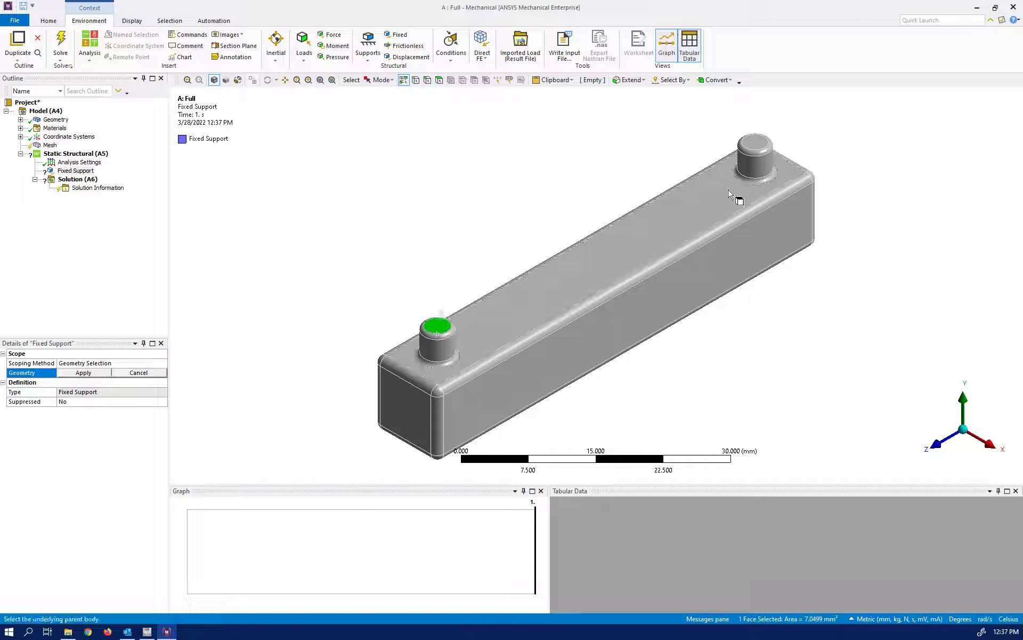
{"action": "left_click", "coordinate": [757, 143], "text": "ctrl"}
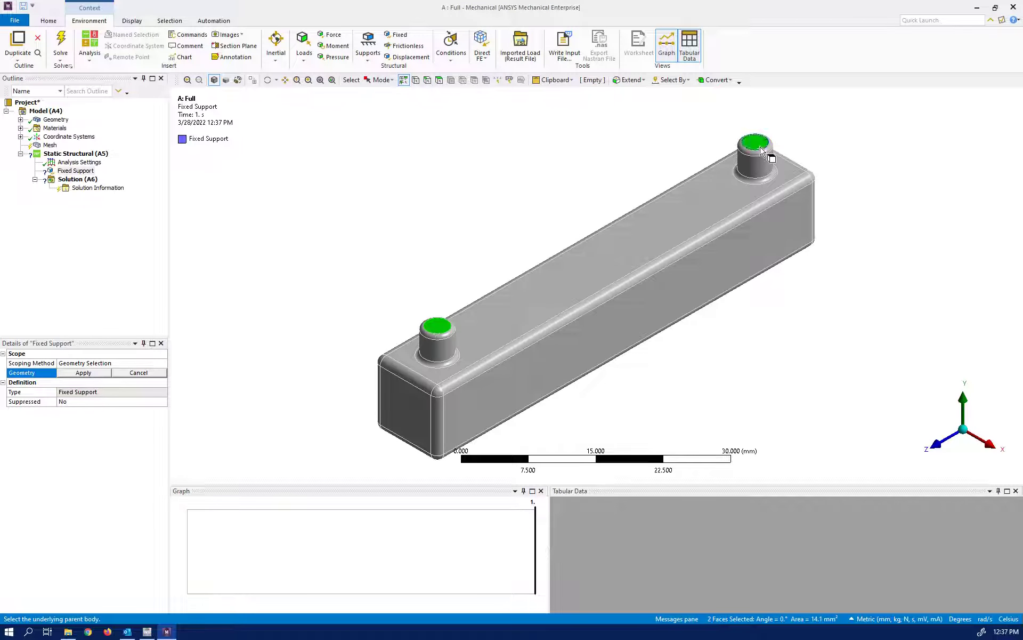
{"action": "left_click", "coordinate": [77, 374]}
Insert a Force load in the Static Structural analysis and scope it to the bar's long front side face
{"action": "right_click", "coordinate": [67, 155]}
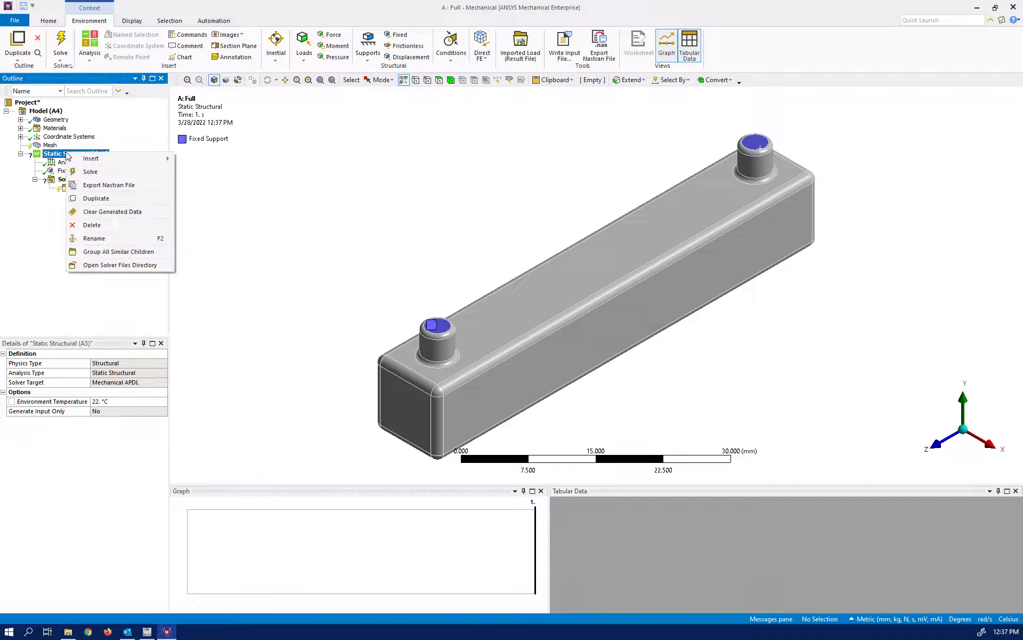
{"action": "mouse_move", "coordinate": [133, 157]}
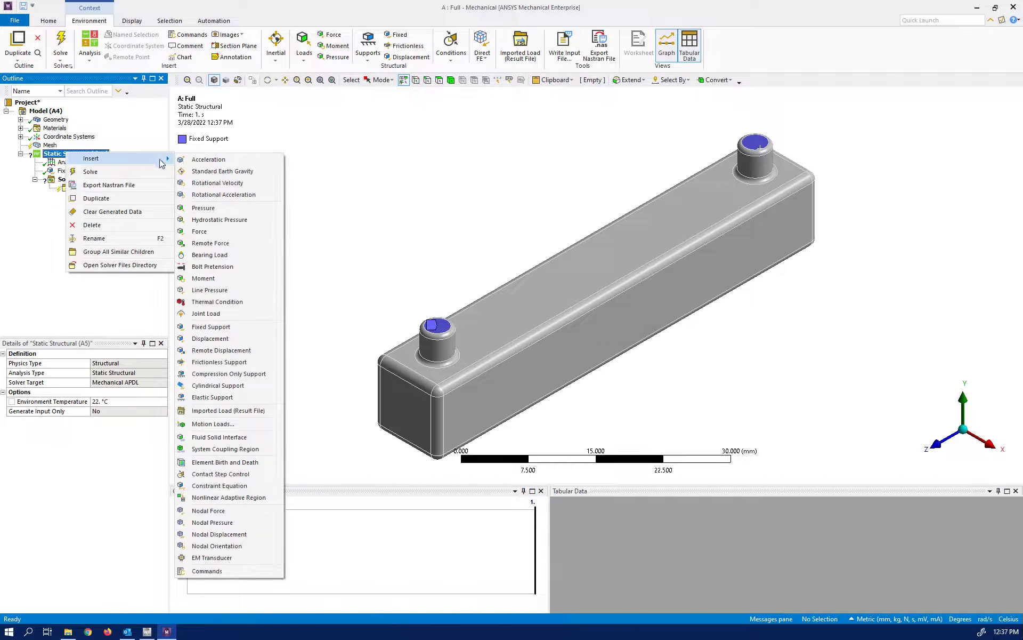
{"action": "left_click", "coordinate": [200, 231]}
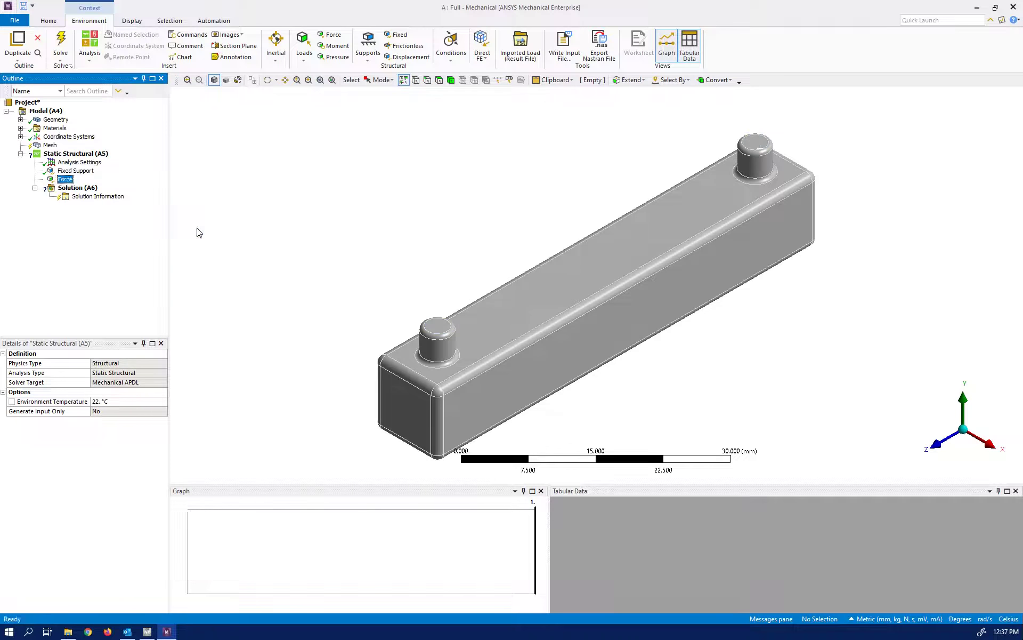
{"action": "left_click", "coordinate": [580, 354]}
{"action": "left_click", "coordinate": [78, 373]}
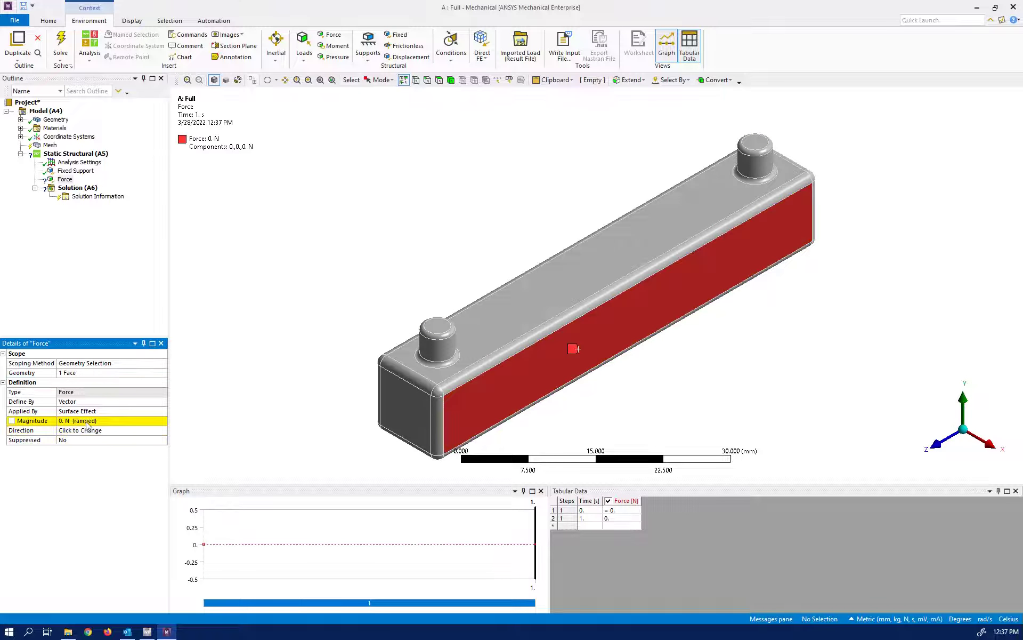
Set the force magnitude to 200 N and flip its direction so it pushes into the face along negative X
{"action": "left_click", "coordinate": [66, 421]}
{"action": "type", "text": "200"}
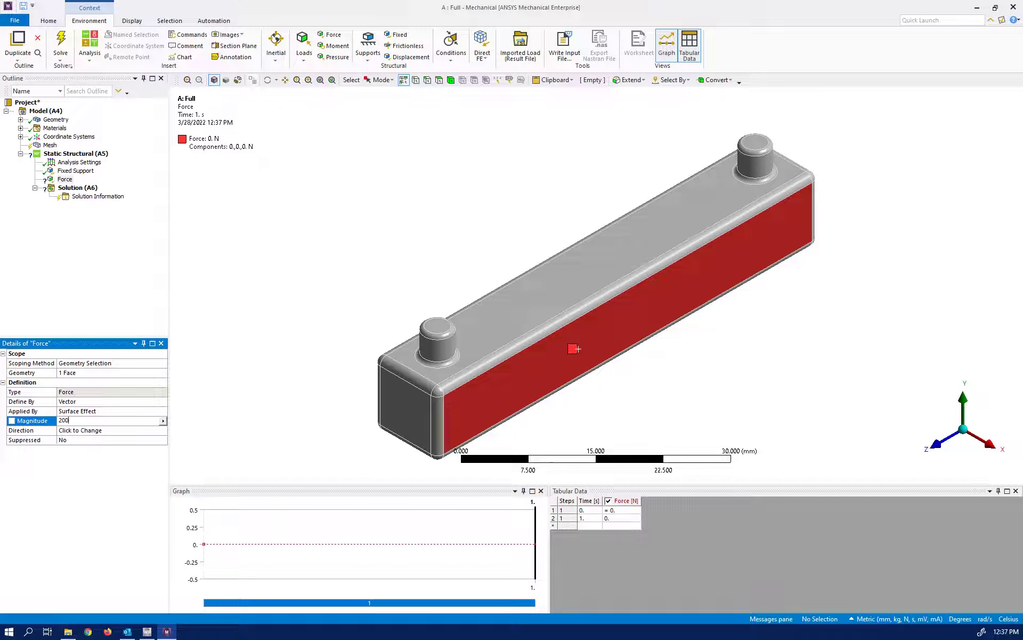
{"action": "key", "text": "Return"}
{"action": "left_click", "coordinate": [77, 430]}
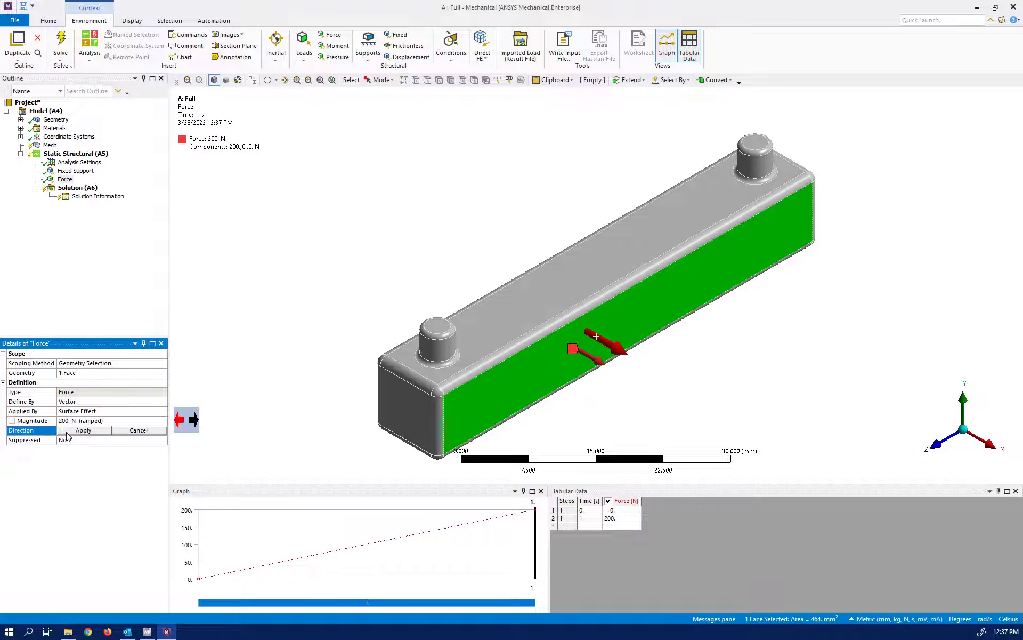
{"action": "left_click", "coordinate": [188, 421]}
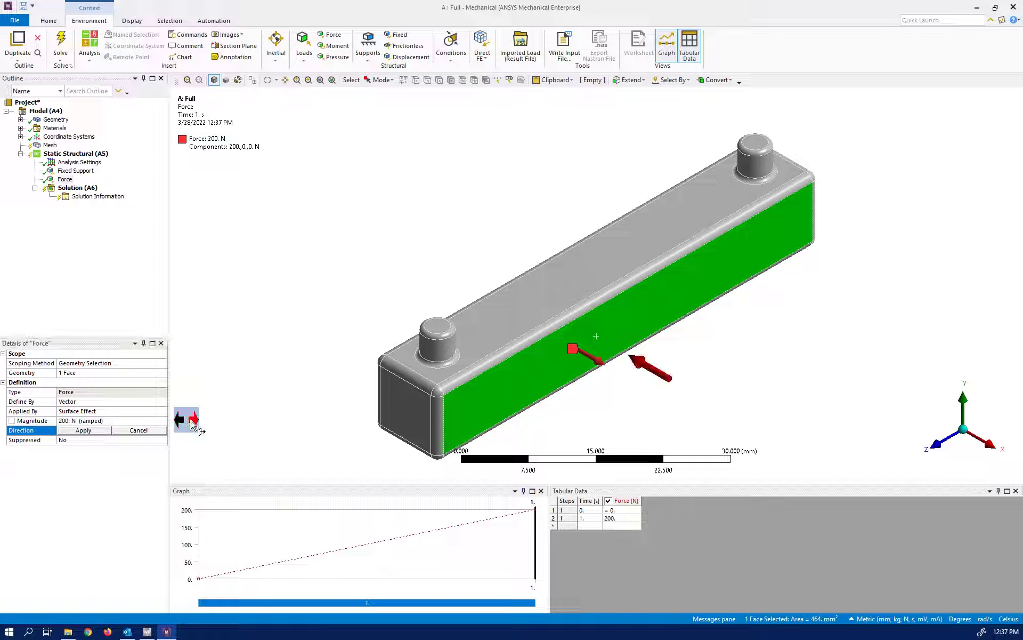
{"action": "left_click", "coordinate": [84, 431]}
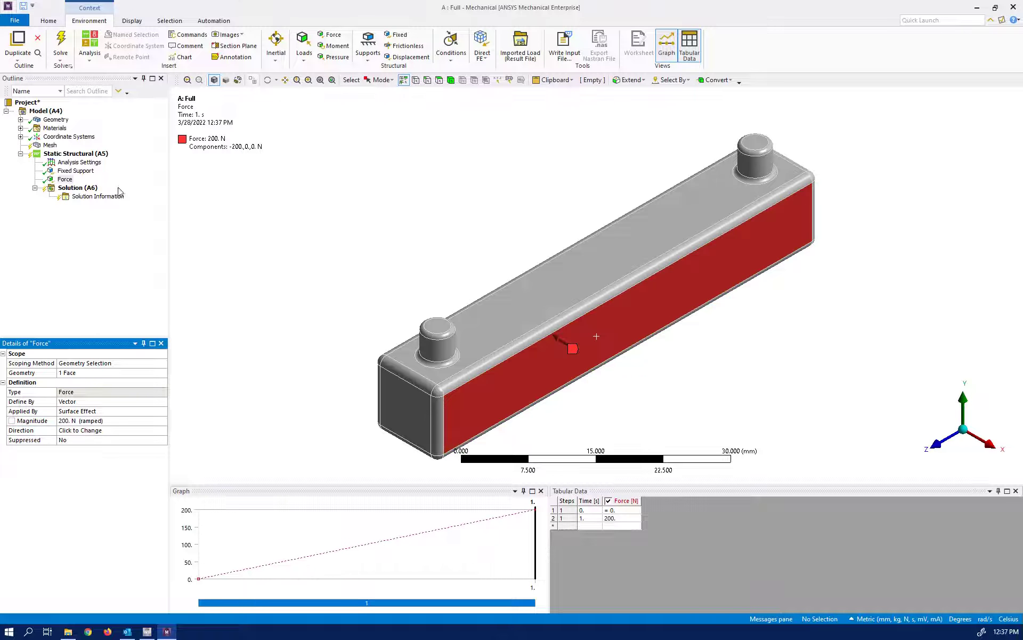
{"action": "left_click", "coordinate": [52, 154]}
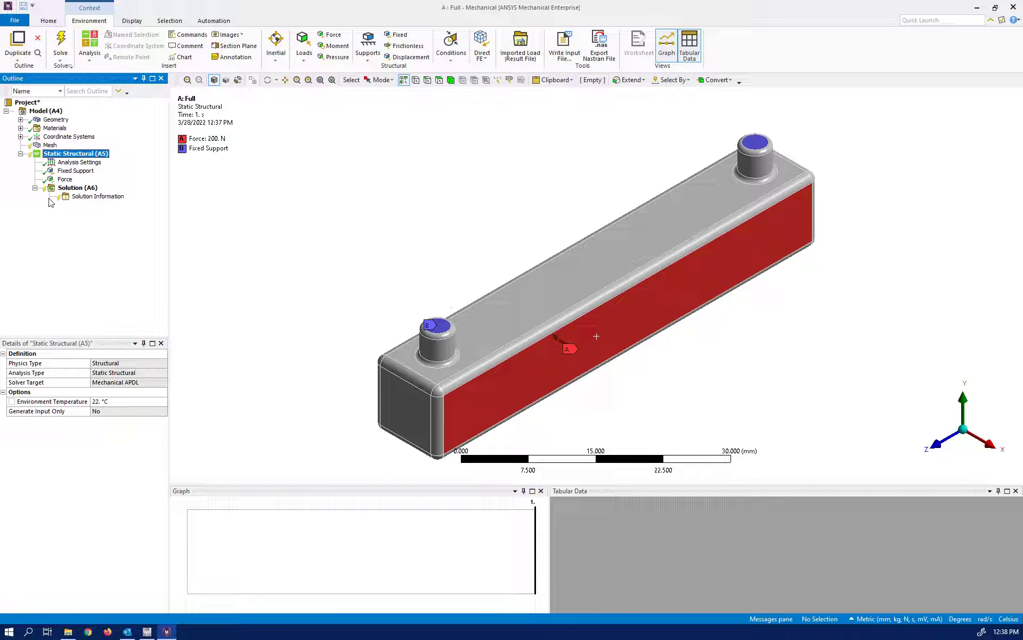
Insert a mesh Method control and scope it to the whole bar body
{"action": "left_click", "coordinate": [41, 147]}
{"action": "right_click", "coordinate": [41, 148]}
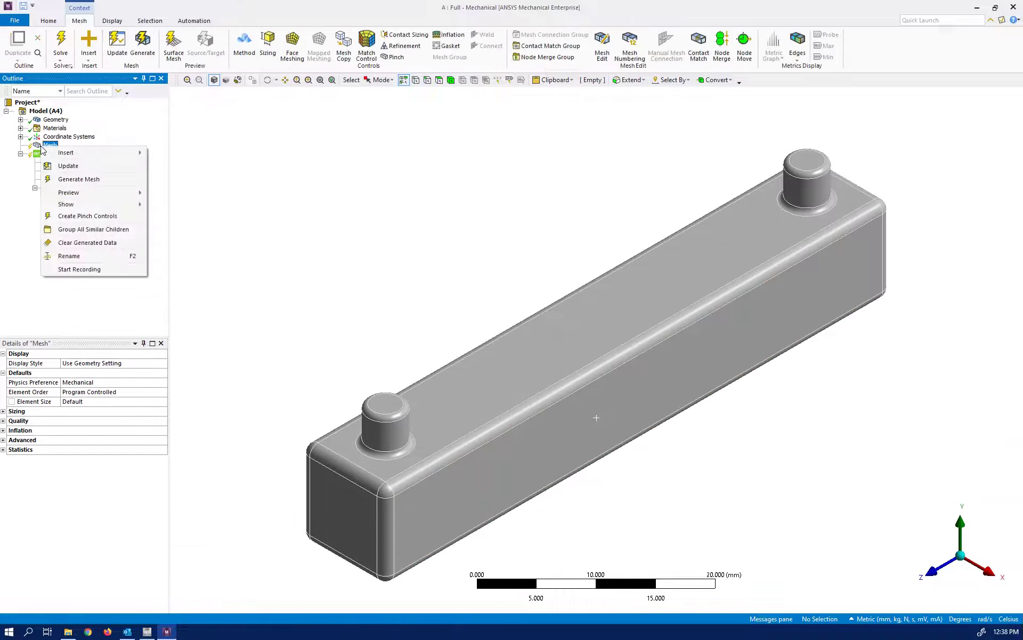
{"action": "mouse_move", "coordinate": [77, 155]}
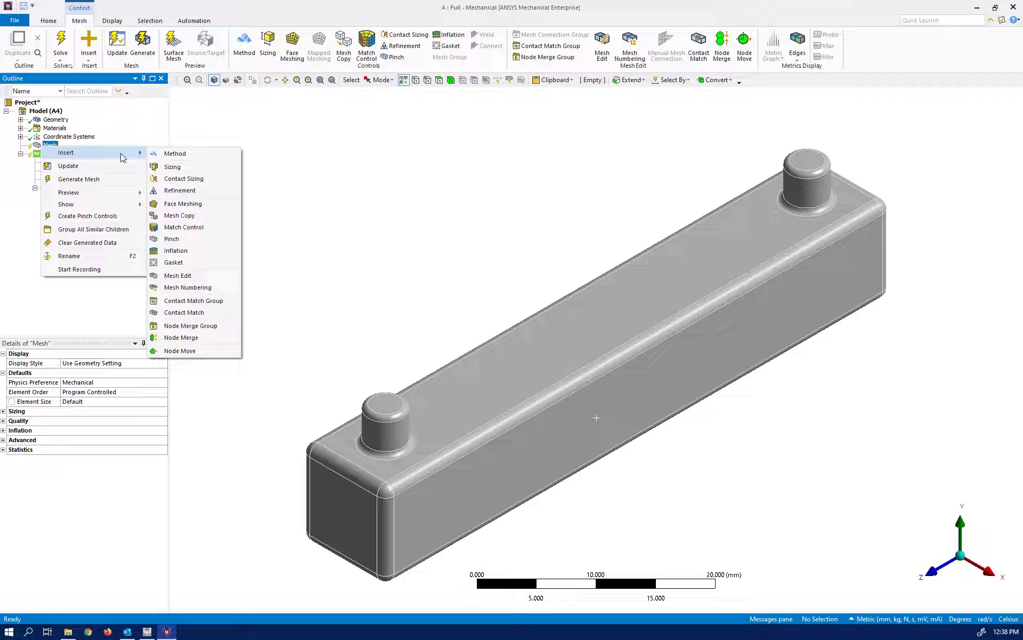
{"action": "left_click", "coordinate": [172, 155]}
{"action": "key", "text": "ctrl+b"}
{"action": "left_click", "coordinate": [458, 419]}
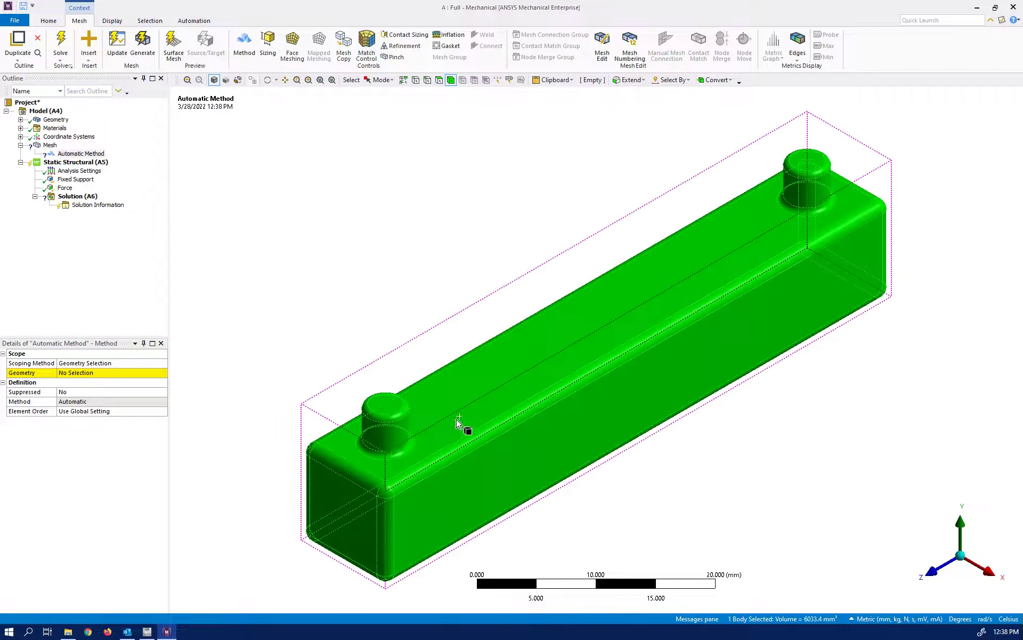
{"action": "left_click", "coordinate": [64, 373]}
{"action": "left_click", "coordinate": [65, 373]}
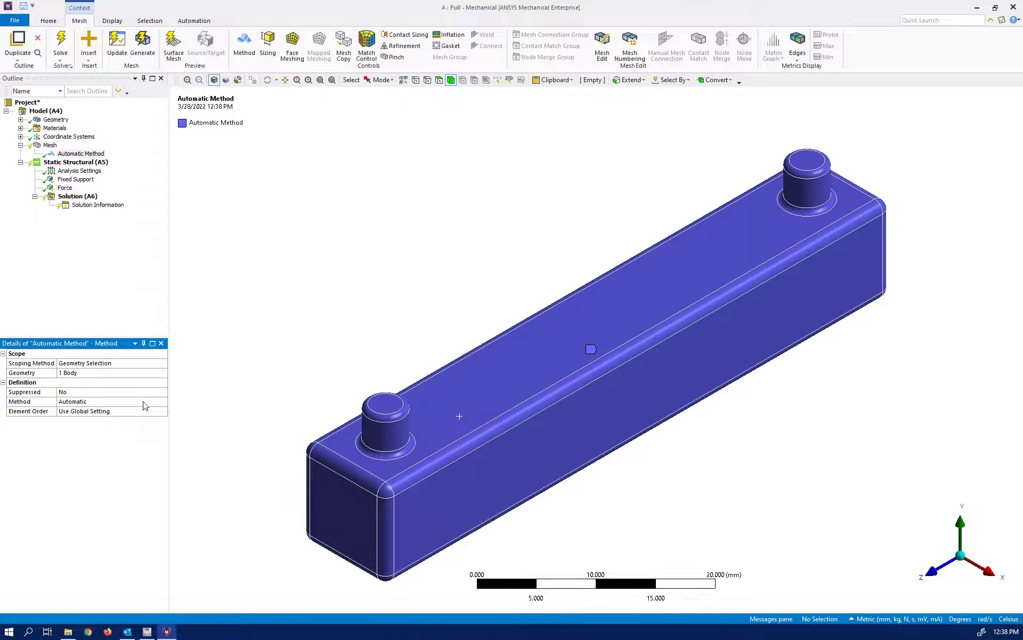
Set the body's mesh method to Tetrahedrons
{"action": "left_click", "coordinate": [160, 400]}
{"action": "left_click", "coordinate": [161, 401]}
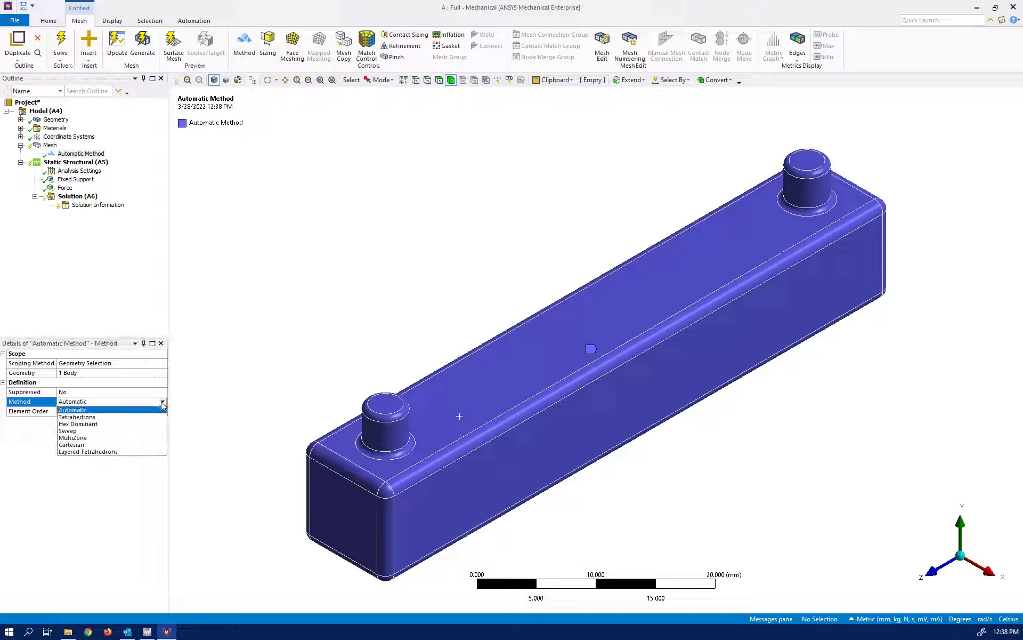
{"action": "left_click", "coordinate": [85, 421]}
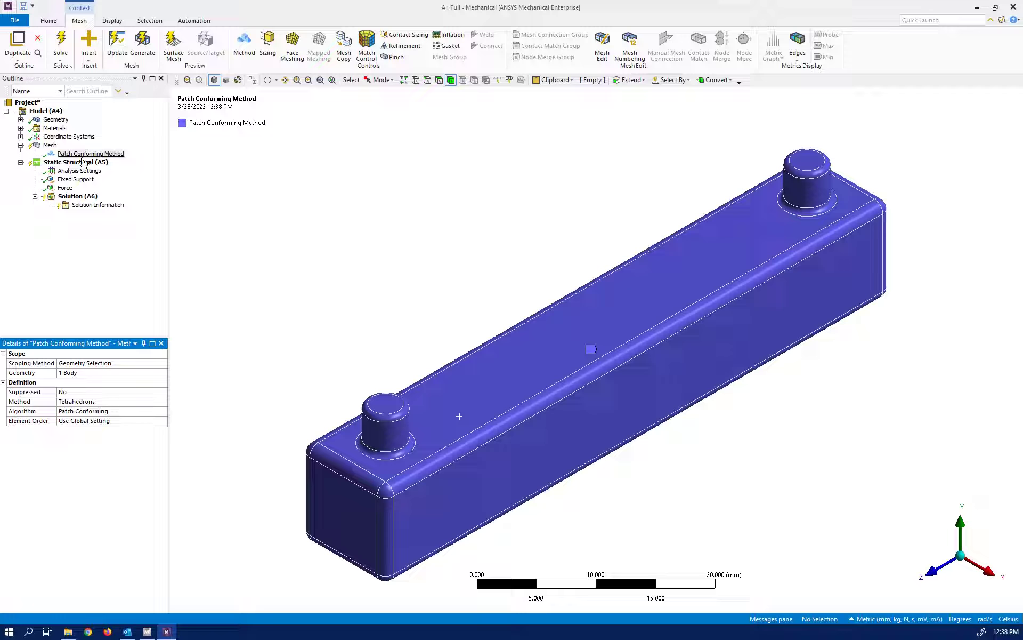
Insert a mesh Sizing control and scope it to the whole bar body
{"action": "left_click", "coordinate": [49, 145]}
{"action": "right_click", "coordinate": [50, 145]}
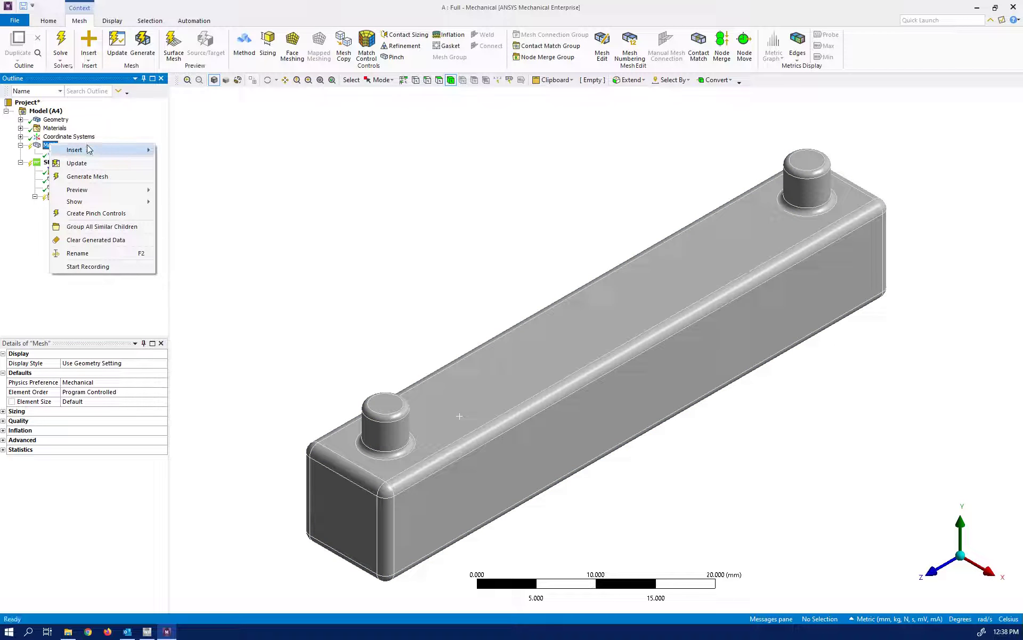
{"action": "mouse_move", "coordinate": [88, 150]}
{"action": "left_click", "coordinate": [203, 165]}
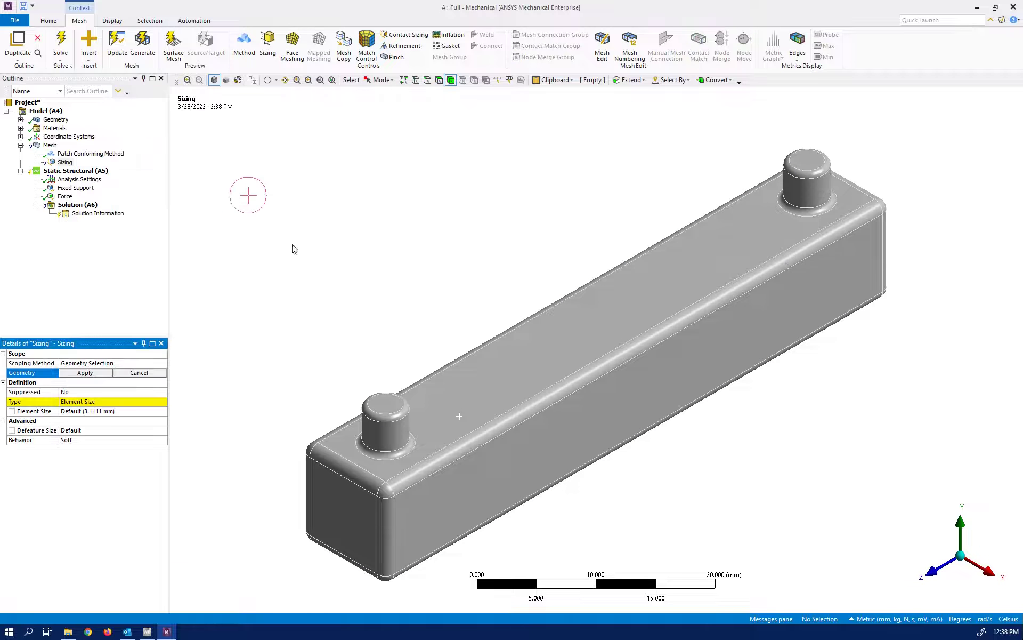
{"action": "left_click", "coordinate": [518, 417]}
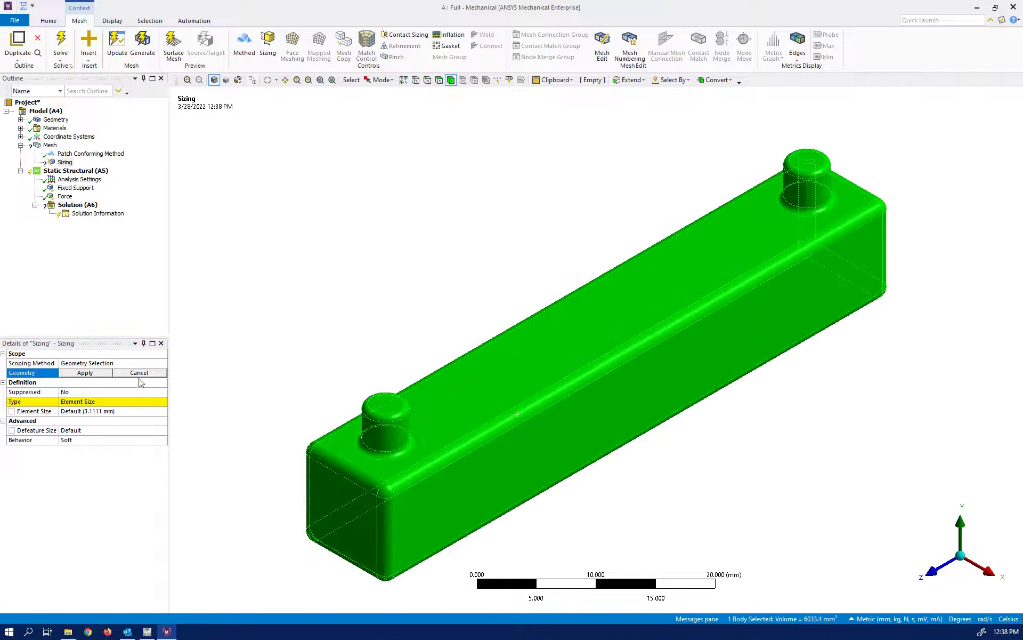
{"action": "left_click", "coordinate": [85, 373]}
Set the body sizing's element size to 1.0 mm and generate the mesh
{"action": "left_click", "coordinate": [76, 411]}
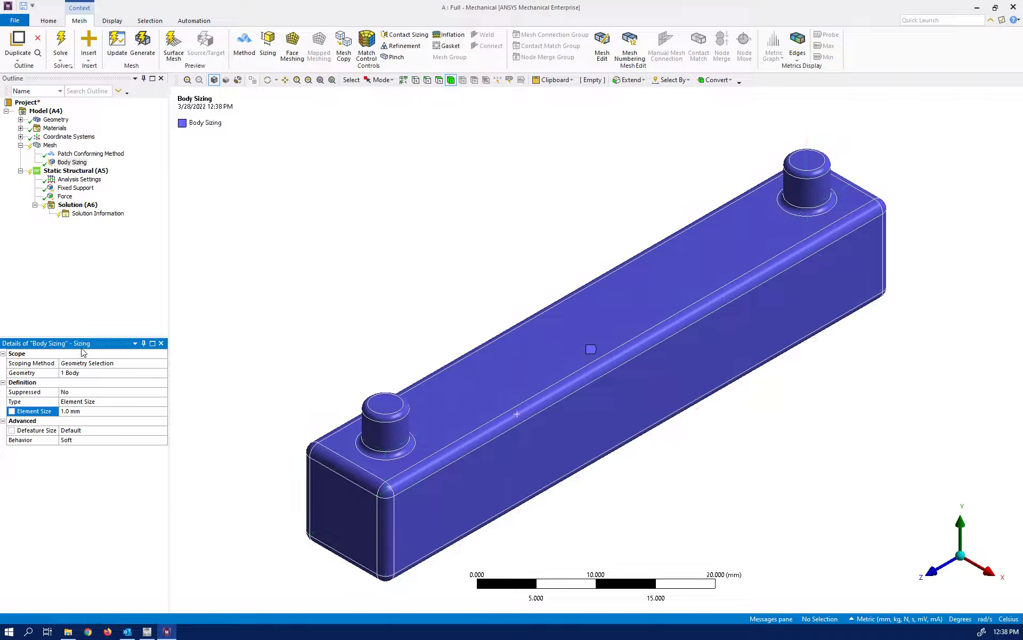
{"action": "left_click", "coordinate": [42, 252]}
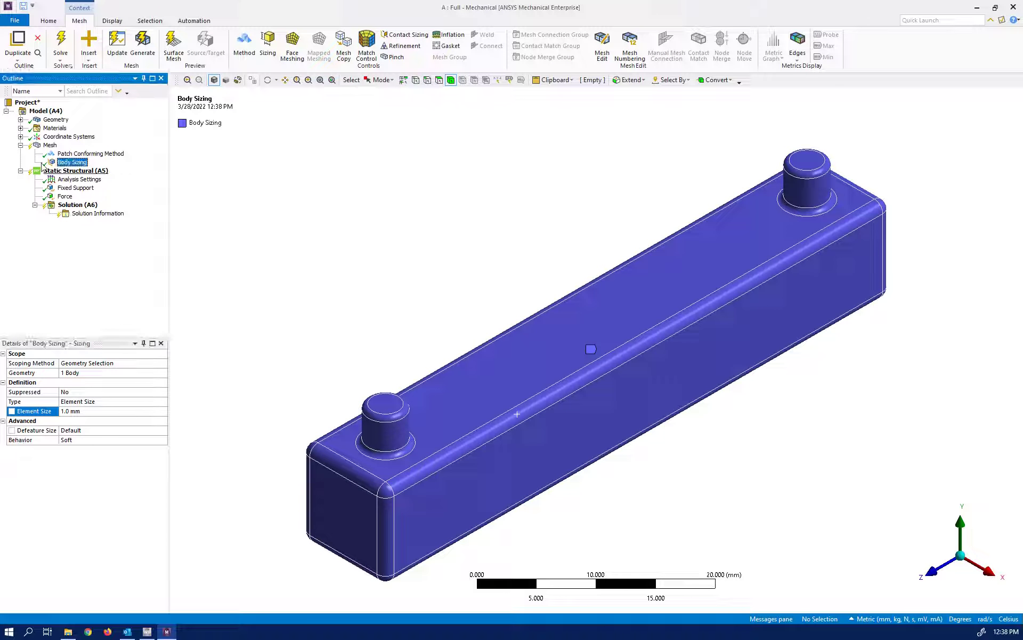
{"action": "right_click", "coordinate": [49, 145]}
{"action": "left_click", "coordinate": [61, 183]}
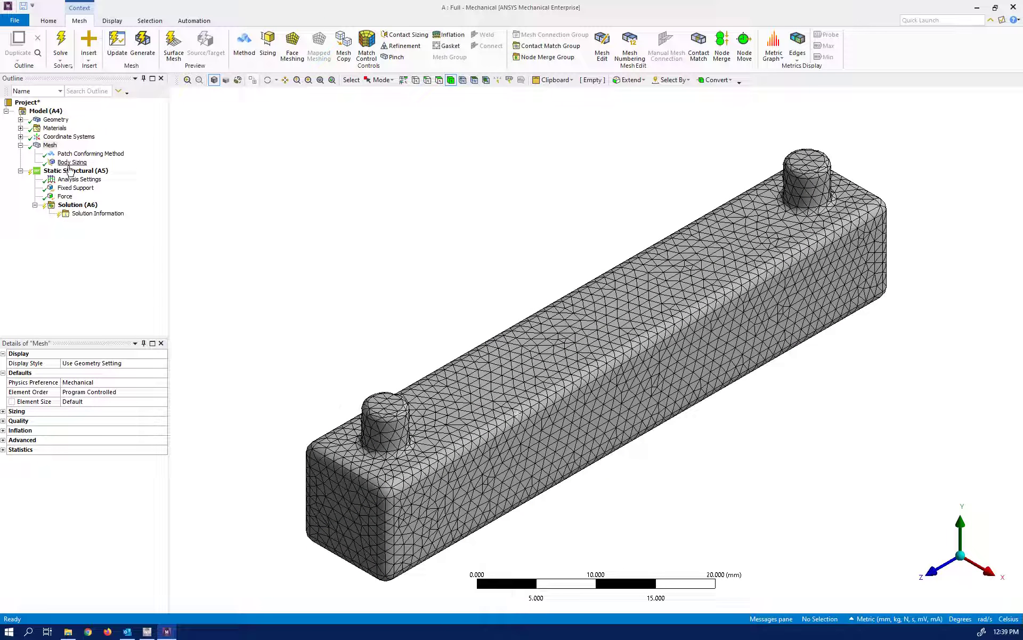
Set Span Angle Center to Fine in the global mesh sizing settings
{"action": "left_click", "coordinate": [45, 146]}
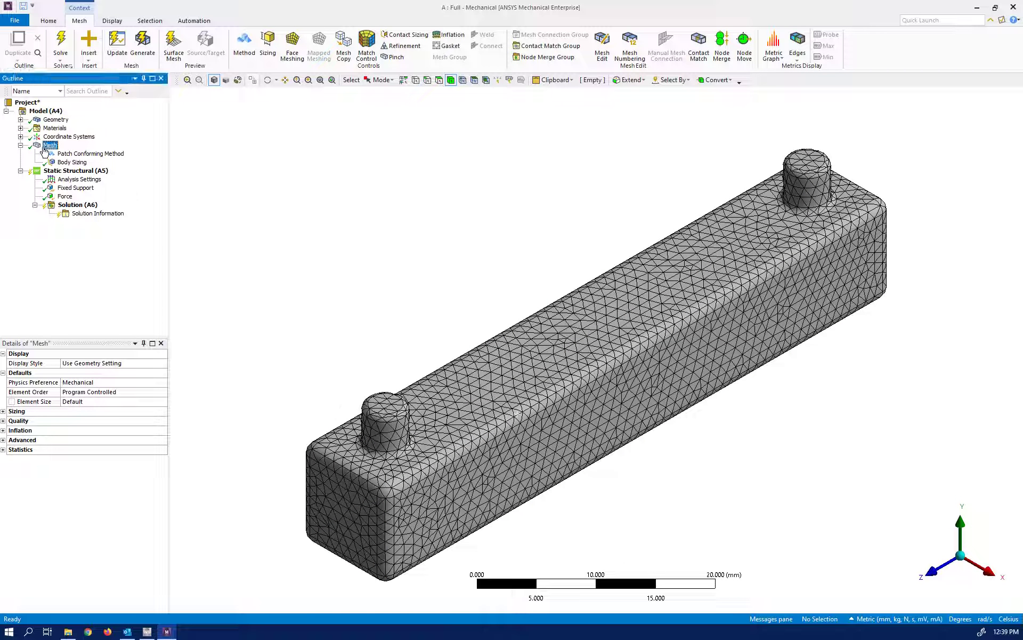
{"action": "left_click", "coordinate": [4, 412]}
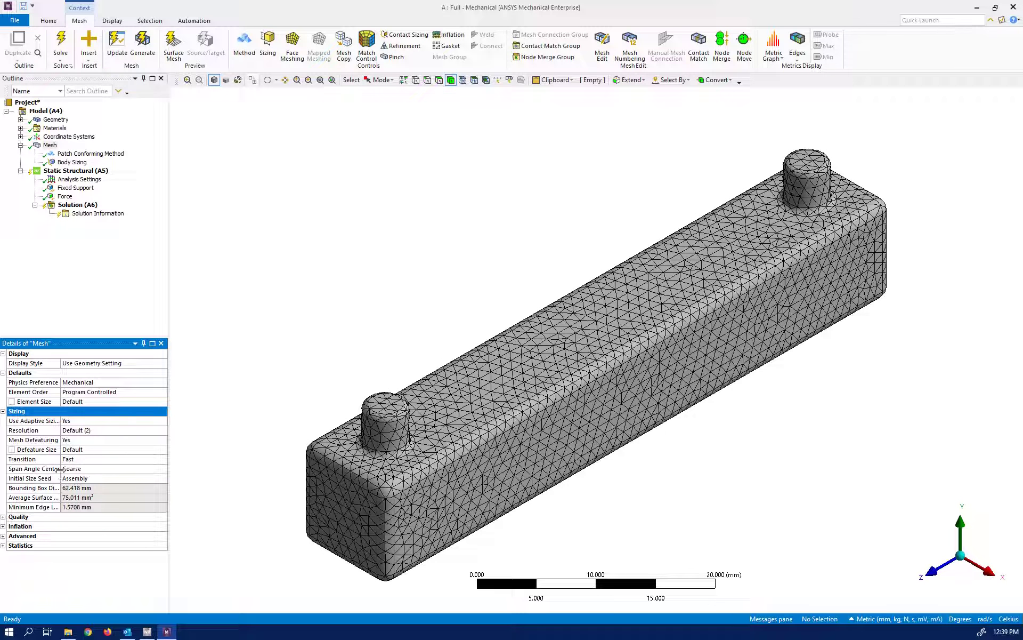
{"action": "left_click_drag", "start_coordinate": [59, 469], "coordinate": [68, 473]}
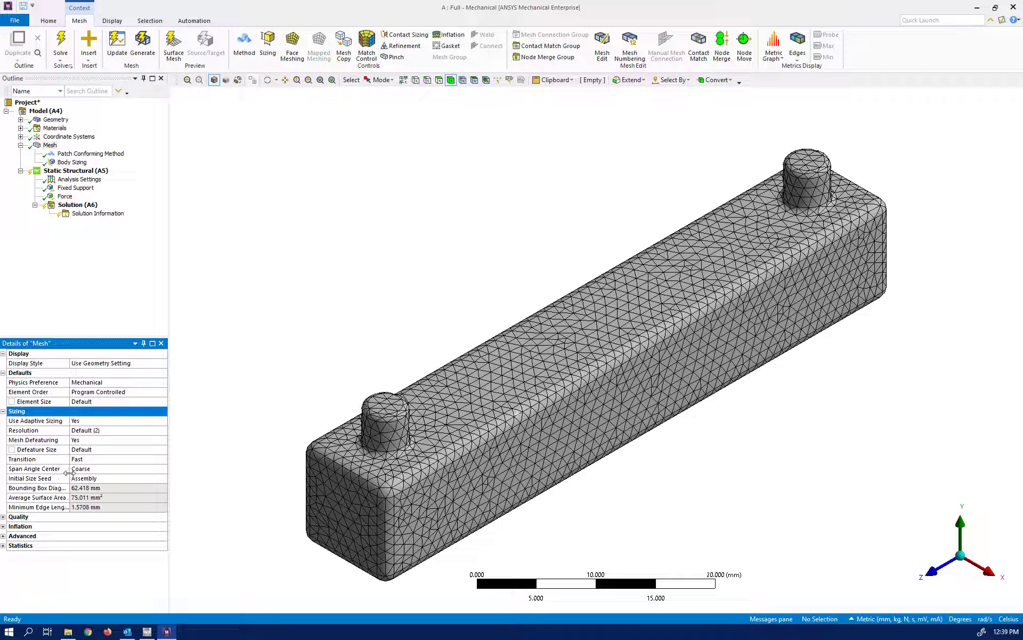
{"action": "left_click", "coordinate": [164, 472]}
{"action": "left_click", "coordinate": [163, 469]}
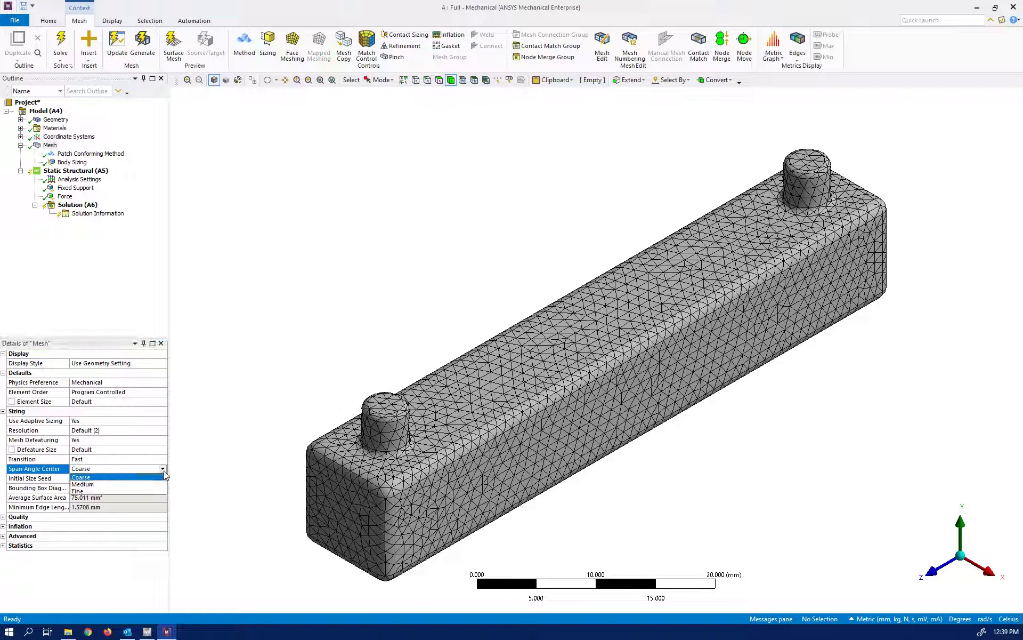
{"action": "left_click", "coordinate": [128, 491]}
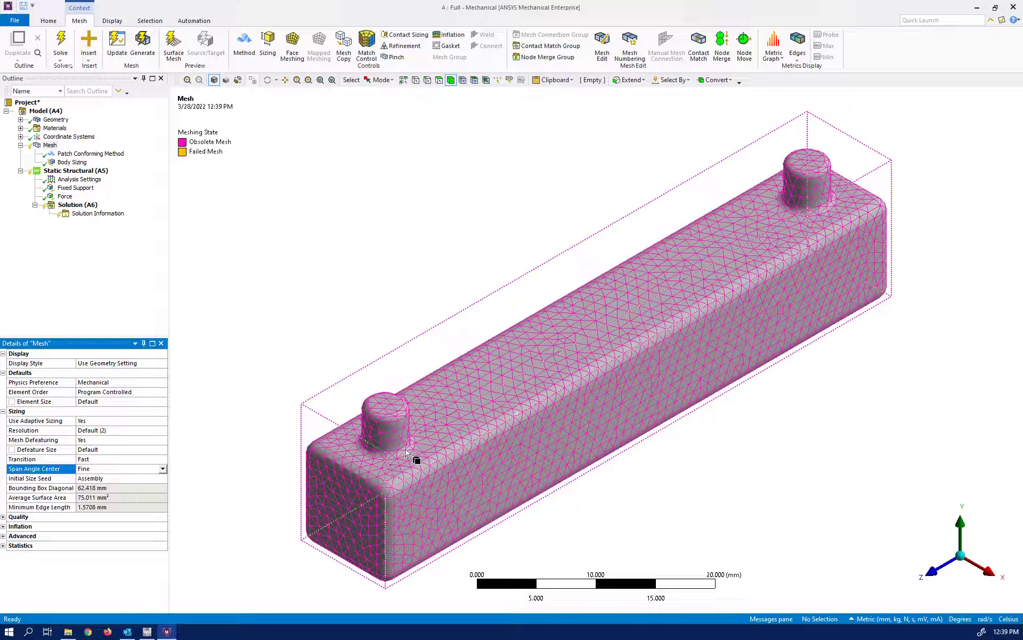
Regenerate the bar's mesh with the fine span angle setting
{"action": "right_click", "coordinate": [42, 145]}
{"action": "left_click", "coordinate": [67, 177]}
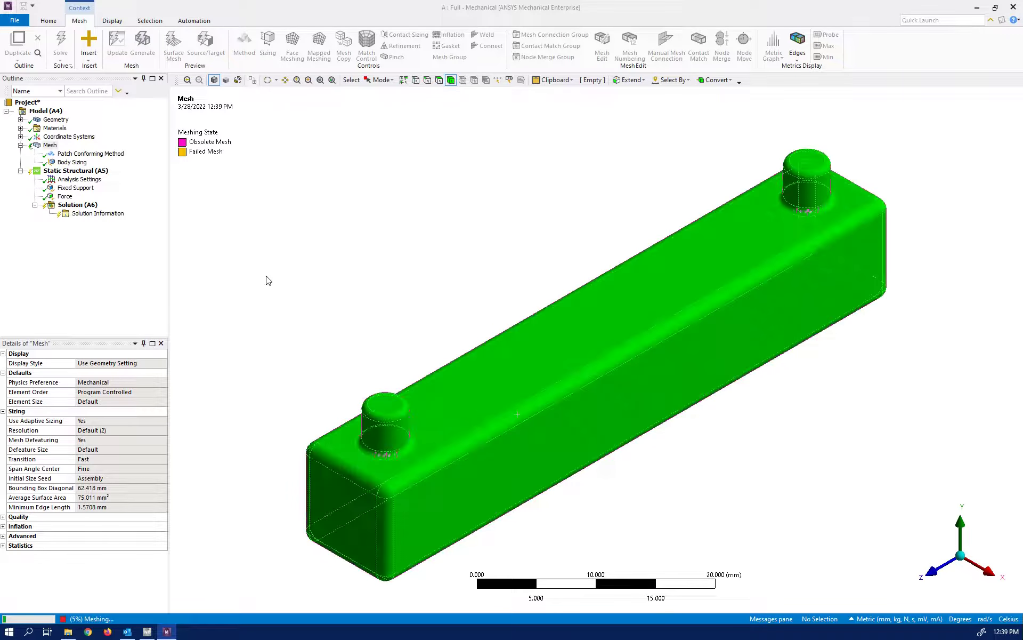
{"action": "left_click", "coordinate": [48, 146]}
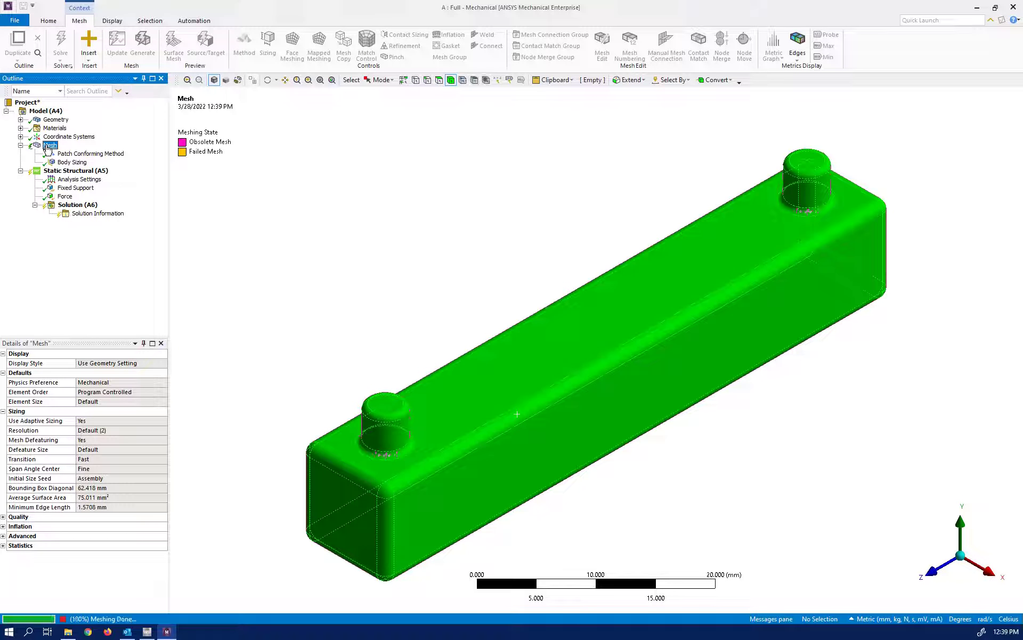
{"action": "left_click", "coordinate": [284, 302]}
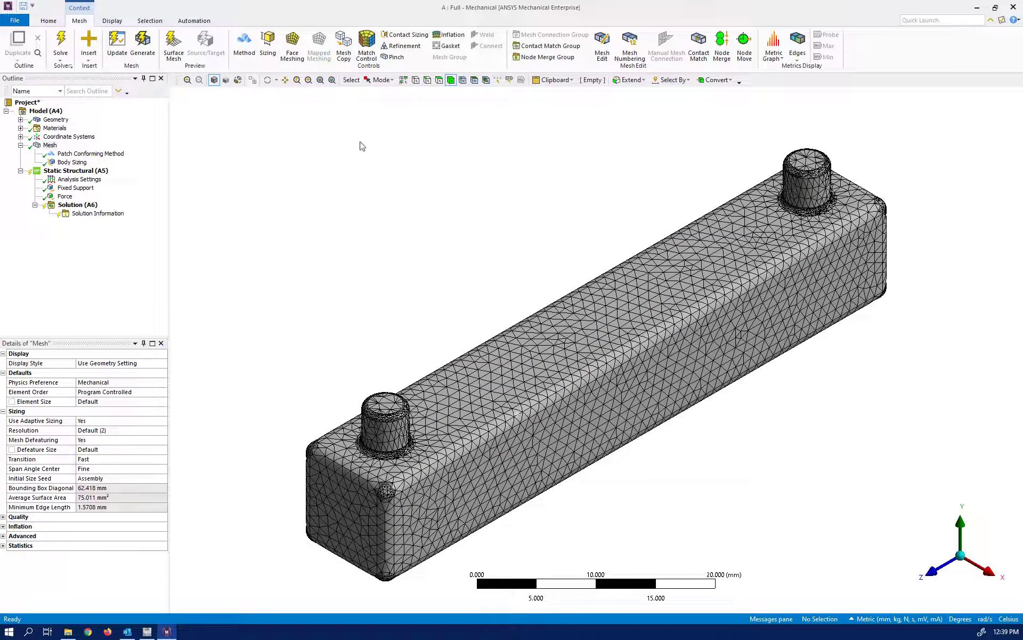
Examine the mesh up close around the far pin and its base fillet, and return to the full view
{"action": "left_click", "coordinate": [308, 80]}
{"action": "left_click_drag", "start_coordinate": [735, 135], "coordinate": [914, 265]}
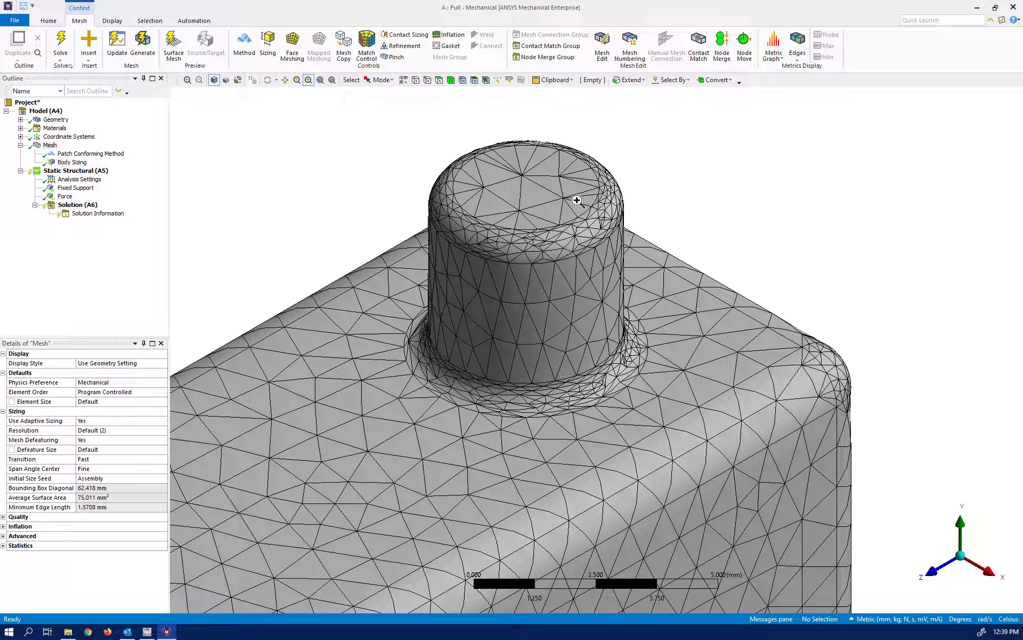
{"action": "left_click_drag", "start_coordinate": [553, 226], "coordinate": [521, 160]}
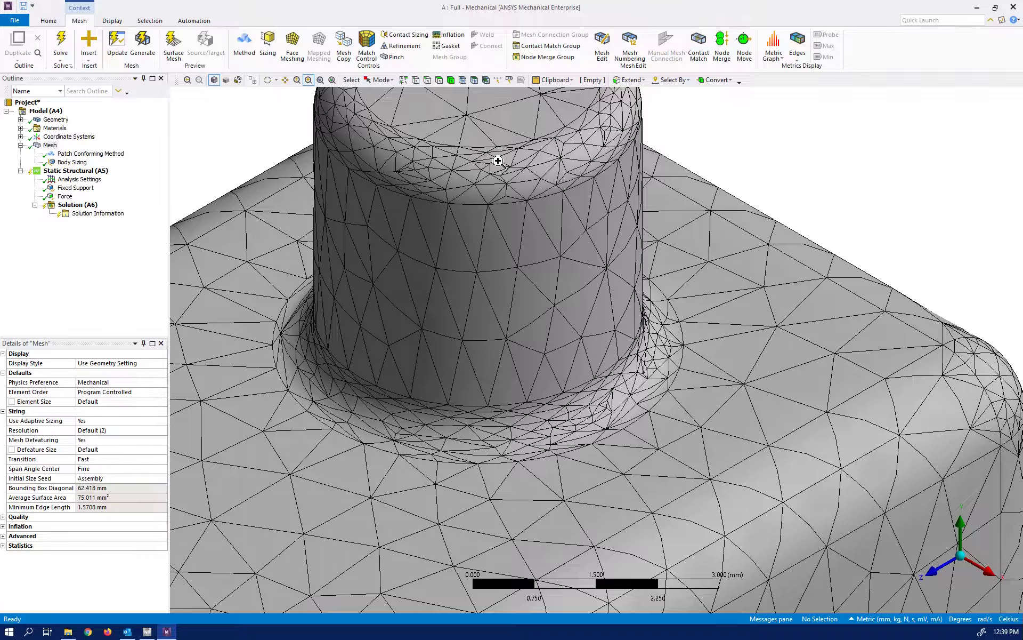
{"action": "scroll", "coordinate": [498, 161], "scroll_direction": "down", "scroll_amount": 2}
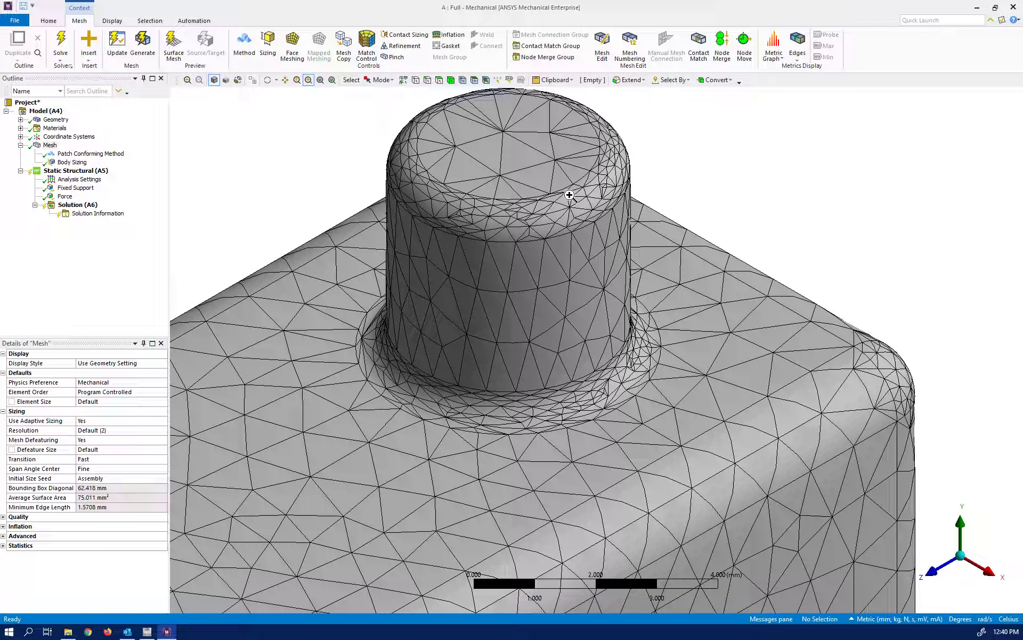
{"action": "scroll", "coordinate": [527, 197], "scroll_direction": "down", "scroll_amount": 5}
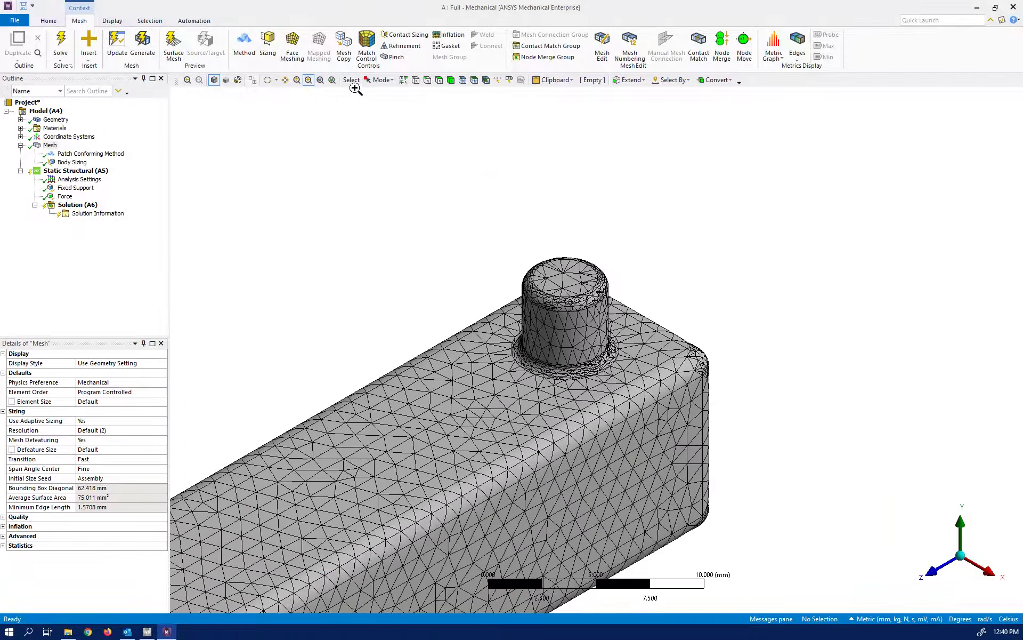
{"action": "left_click", "coordinate": [320, 80]}
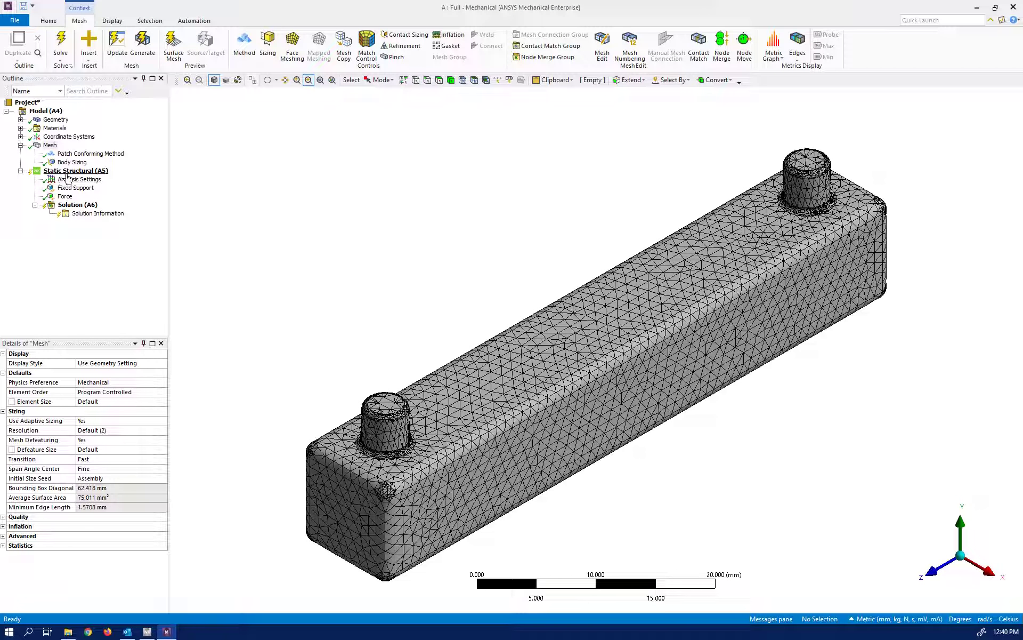
Add a Total Deformation result to the full model's solution
{"action": "left_click", "coordinate": [77, 205]}
{"action": "right_click", "coordinate": [79, 206]}
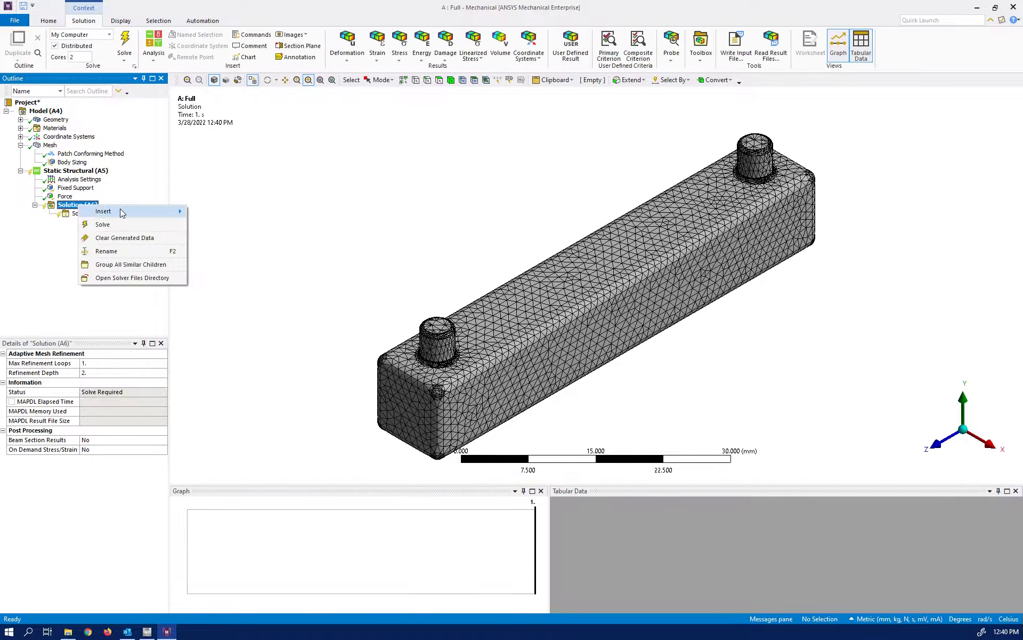
{"action": "mouse_move", "coordinate": [126, 212]}
{"action": "mouse_move", "coordinate": [235, 212]}
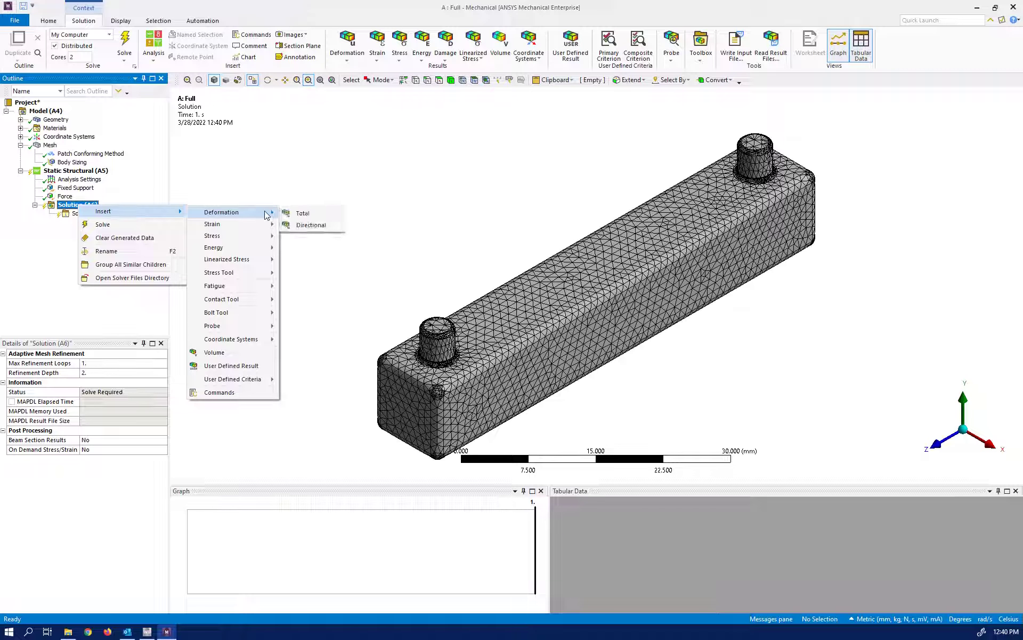
{"action": "left_click", "coordinate": [299, 212]}
Add an Equivalent (von-Mises) Stress result to the solution and solve the analysis
{"action": "right_click", "coordinate": [80, 206]}
{"action": "mouse_move", "coordinate": [123, 212]}
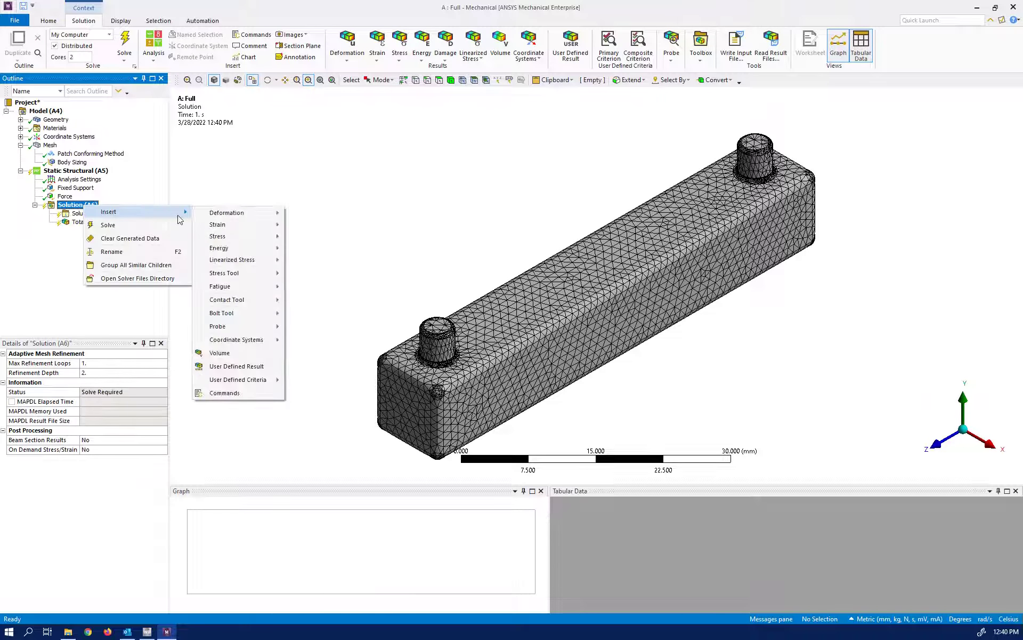
{"action": "mouse_move", "coordinate": [267, 238]}
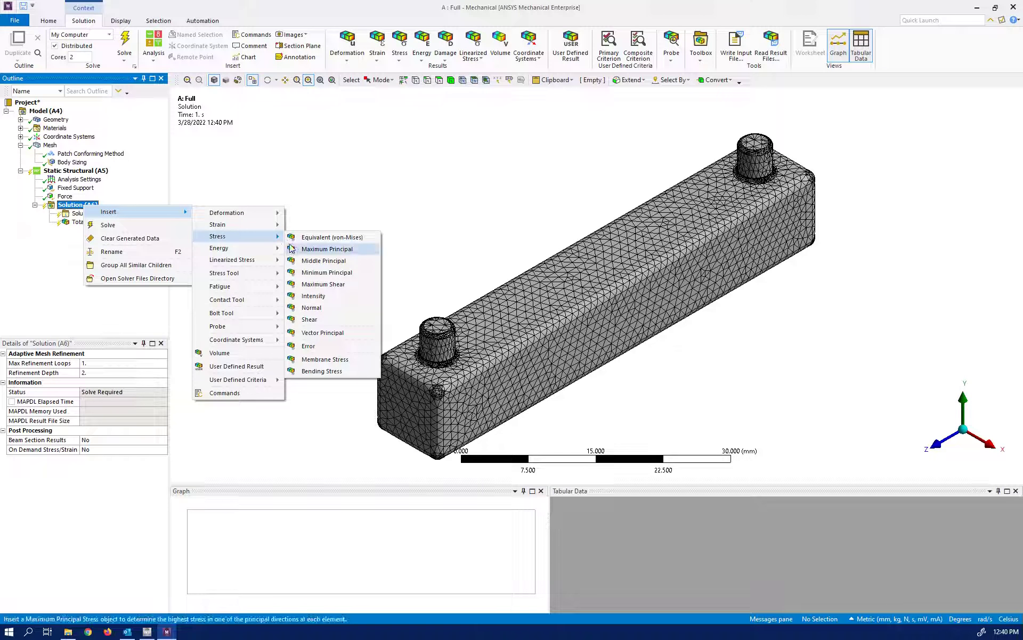
{"action": "left_click", "coordinate": [320, 237]}
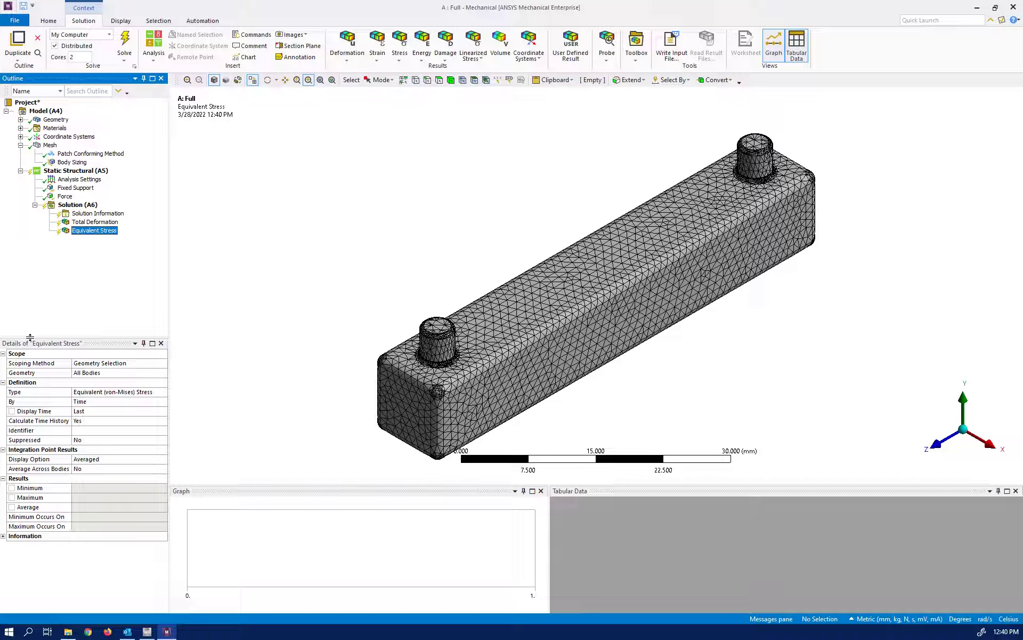
{"action": "left_click", "coordinate": [124, 43]}
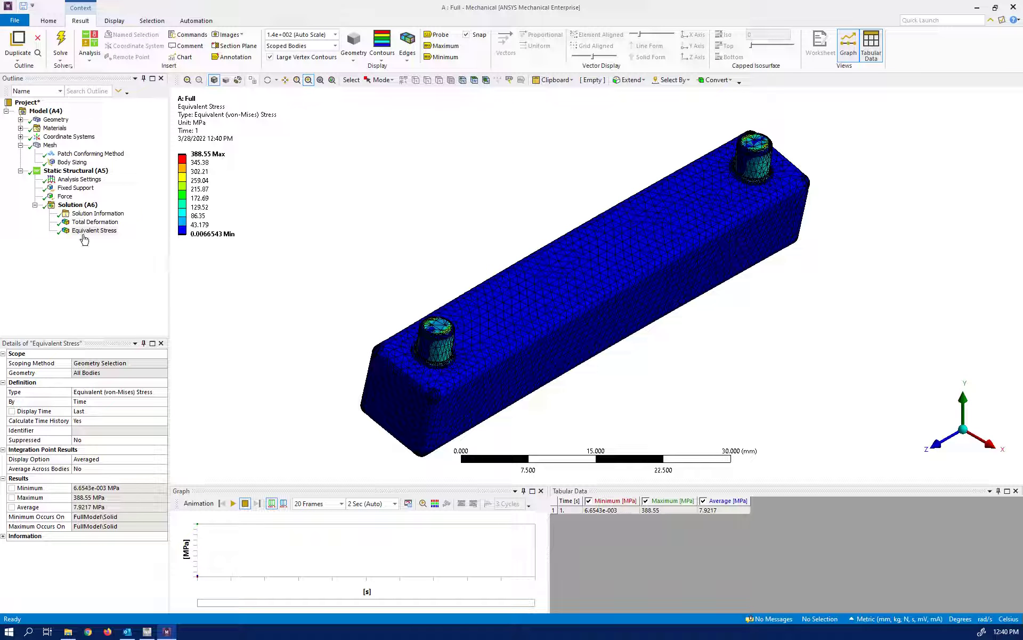
Examine the total deformation contours on the bar from a slightly rotated view
{"action": "left_click", "coordinate": [93, 221]}
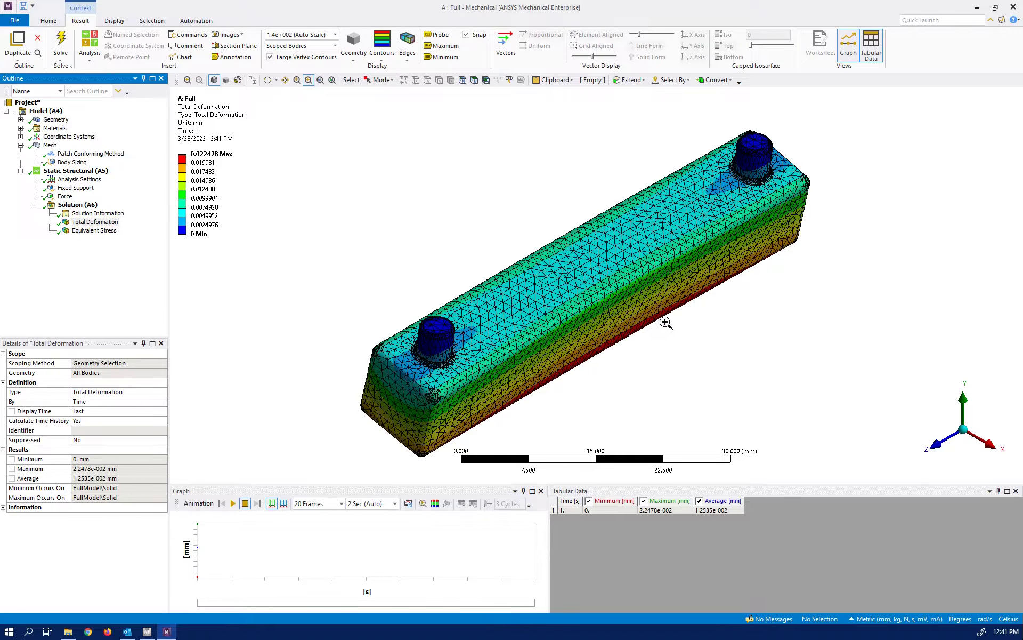
{"action": "middle_click_drag", "start_coordinate": [665, 322], "coordinate": [696, 320]}
{"action": "middle_click_drag", "start_coordinate": [517, 301], "coordinate": [540, 288]}
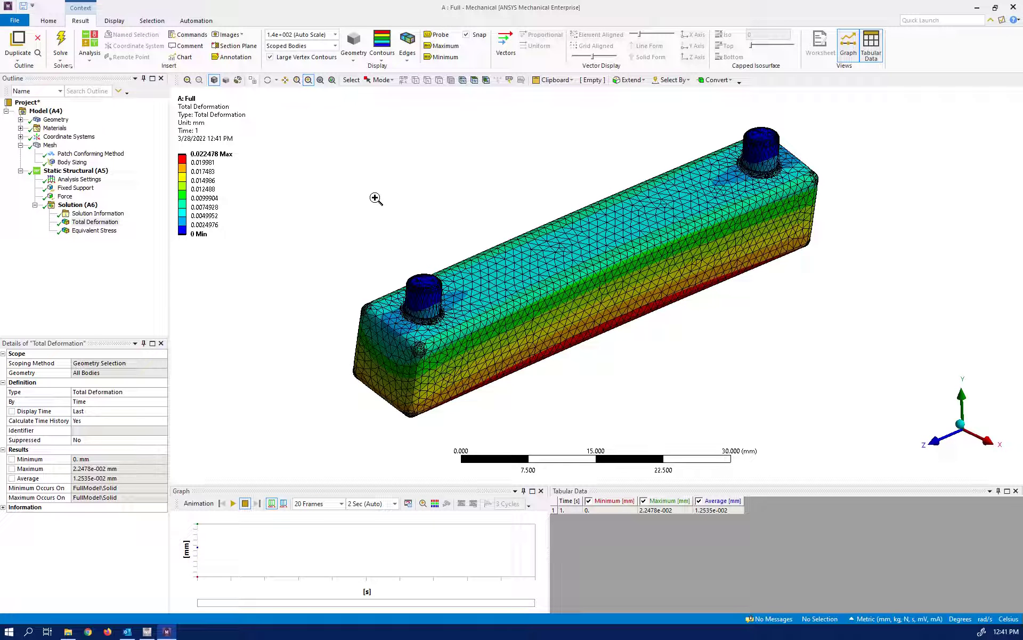
Switch to Workbench and set the first graphics background colour in the Appearance options to pink (255, 128, 255)
{"action": "left_click", "coordinate": [147, 631]}
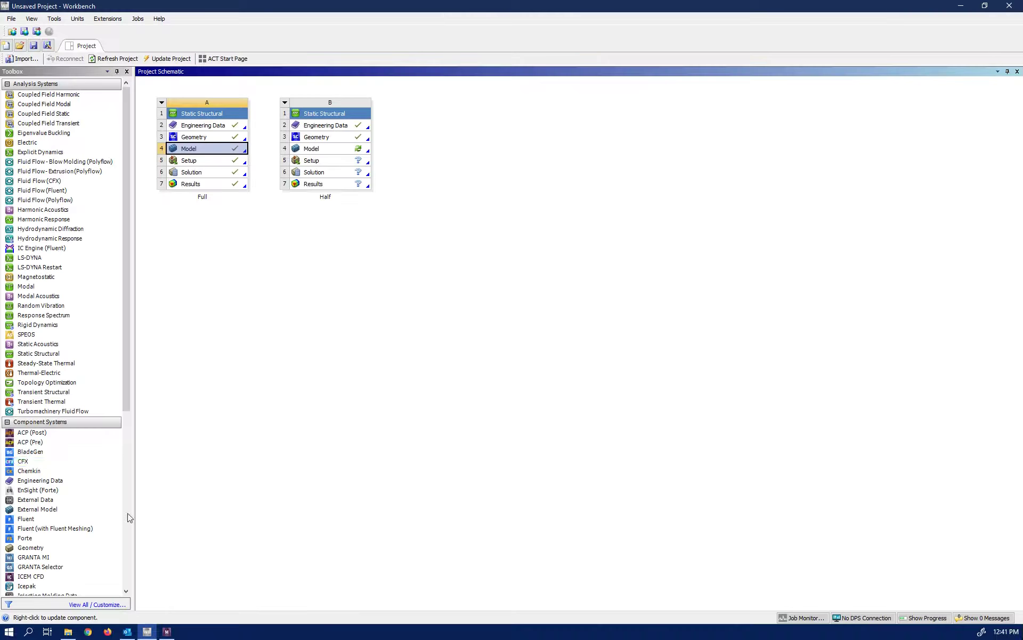
{"action": "left_click", "coordinate": [54, 19]}
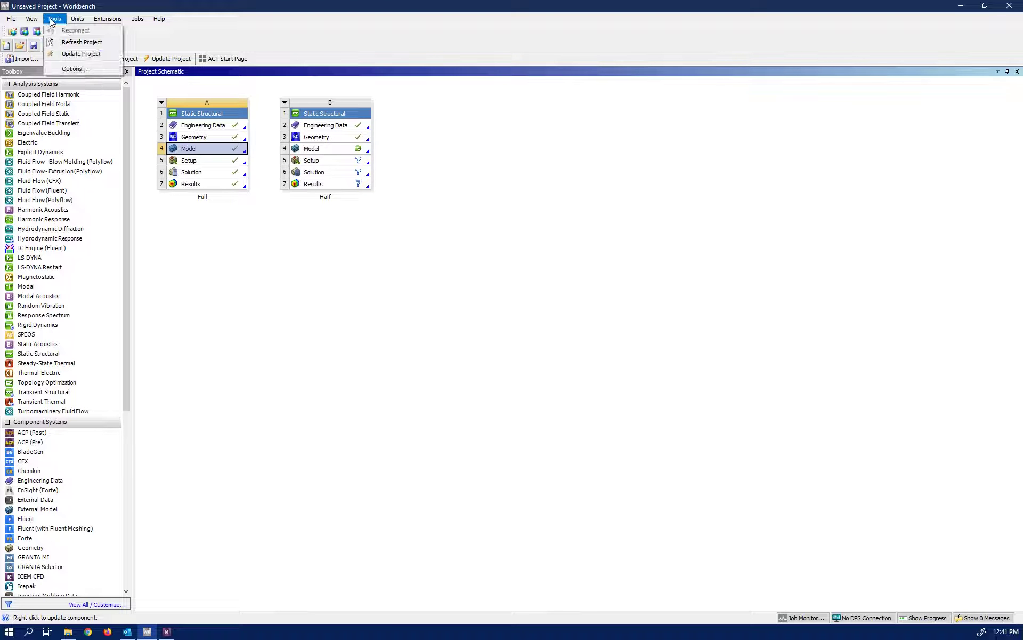
{"action": "left_click", "coordinate": [72, 70]}
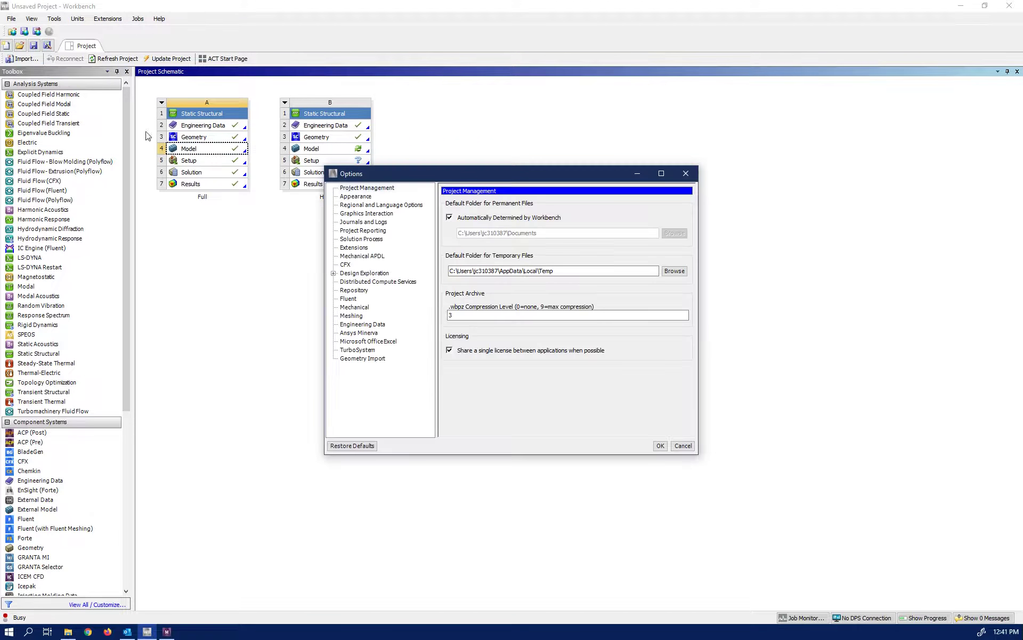
{"action": "left_click", "coordinate": [356, 197]}
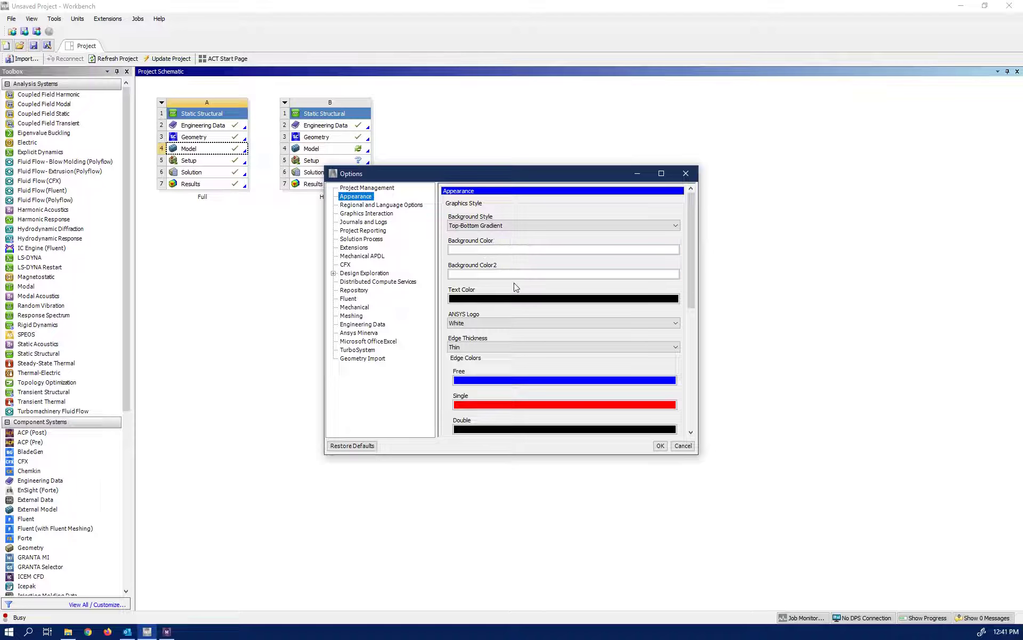
{"action": "left_click", "coordinate": [525, 251]}
{"action": "left_click", "coordinate": [498, 182]}
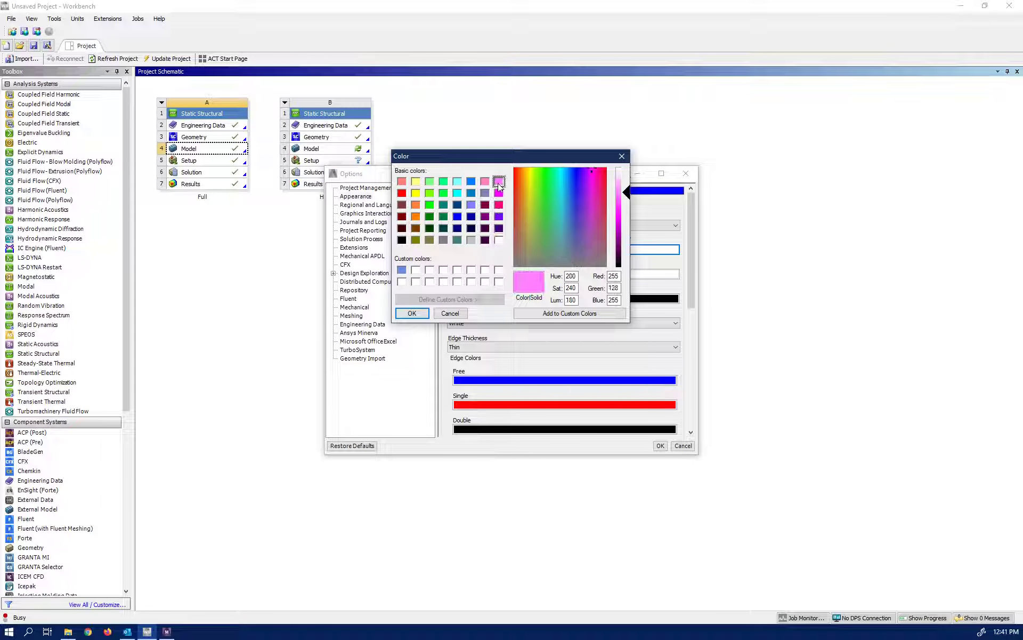
{"action": "left_click", "coordinate": [412, 313]}
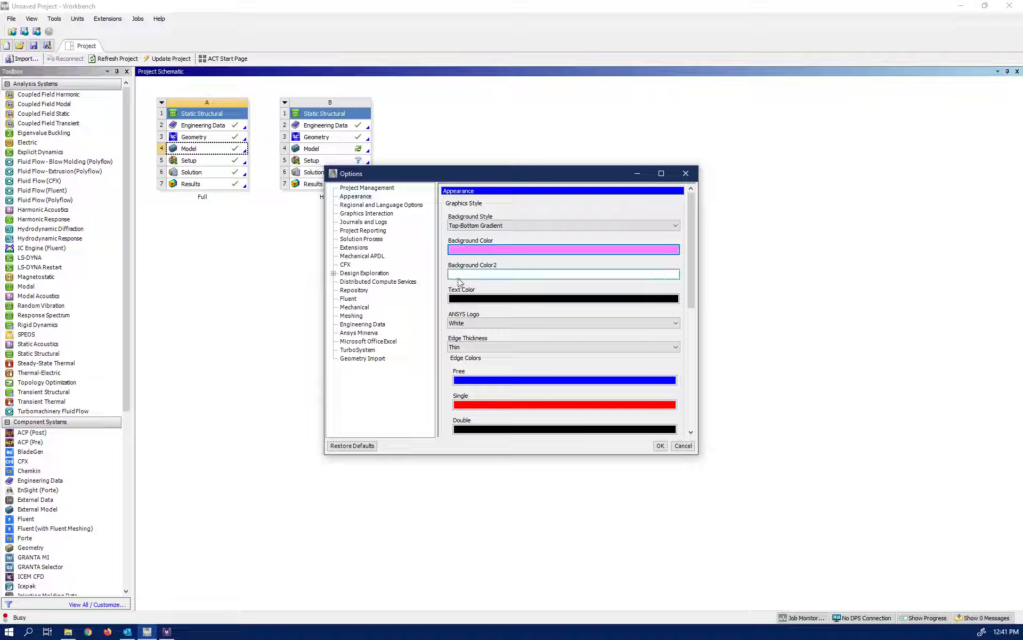
{"action": "left_click", "coordinate": [660, 445]}
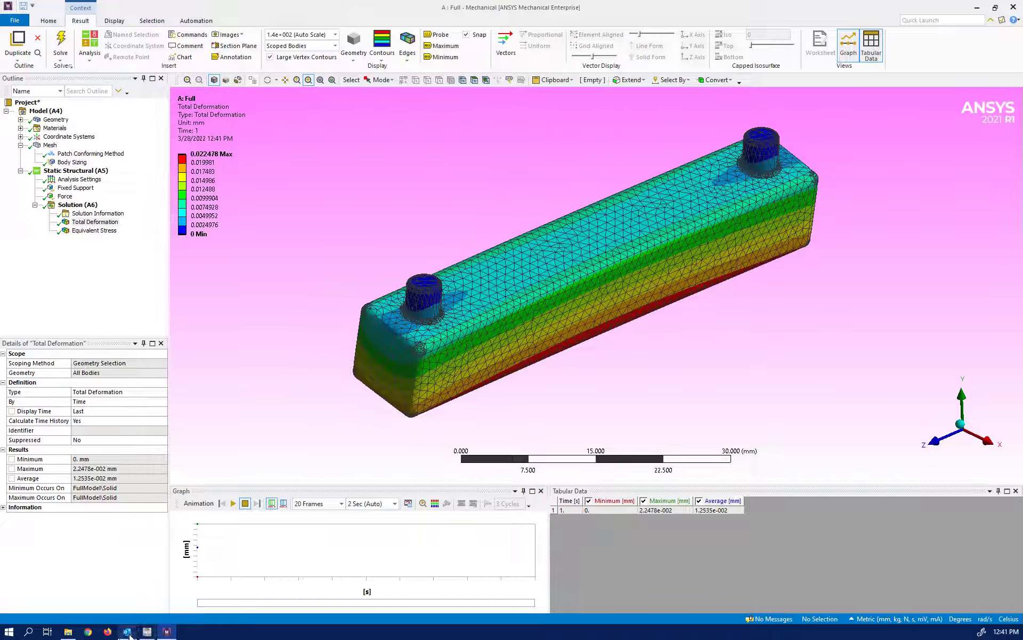
Switch to Workbench, set the first graphics background colour in the Appearance options to white, and return to Mechanical
{"action": "left_click", "coordinate": [149, 633]}
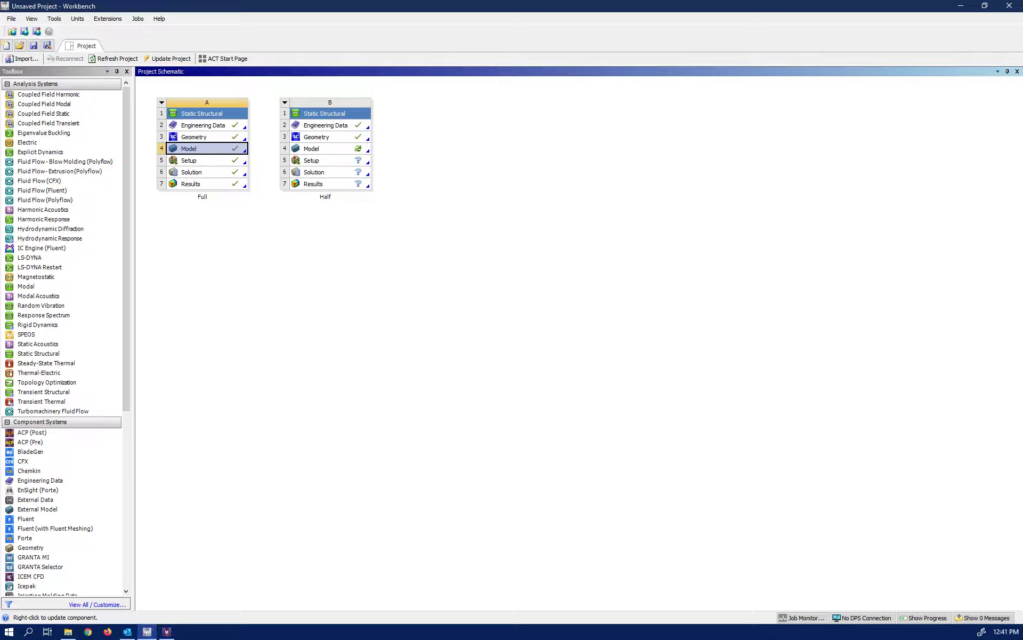
{"action": "left_click", "coordinate": [54, 19]}
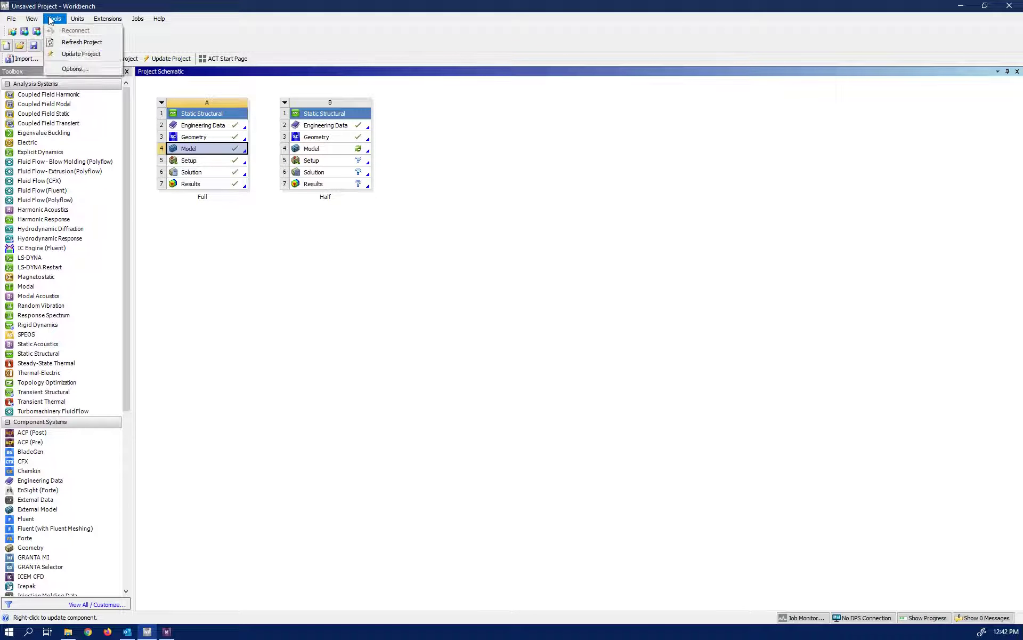
{"action": "left_click", "coordinate": [73, 69]}
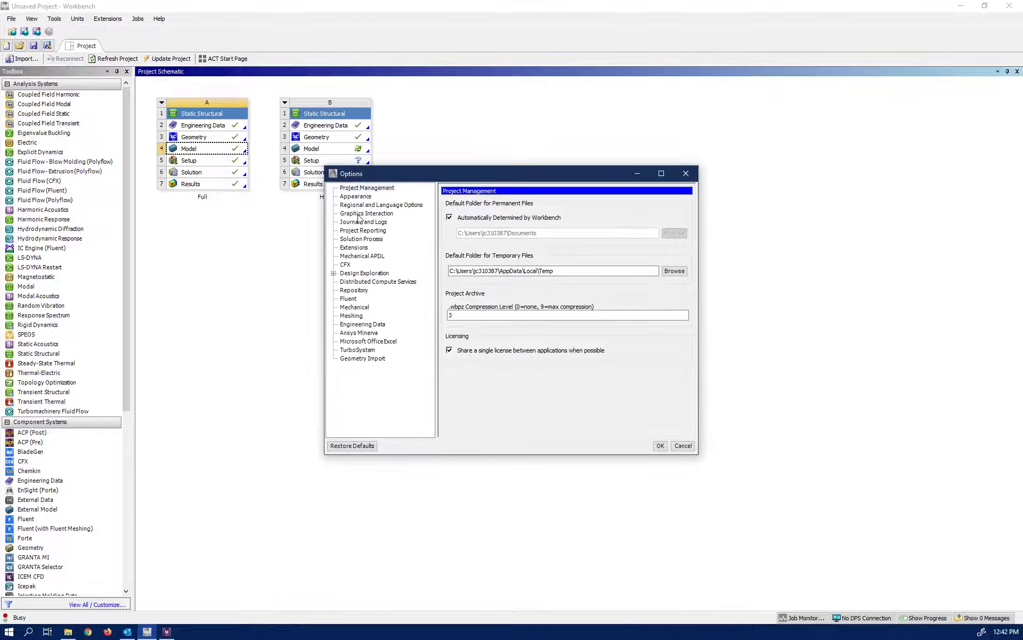
{"action": "left_click", "coordinate": [356, 197]}
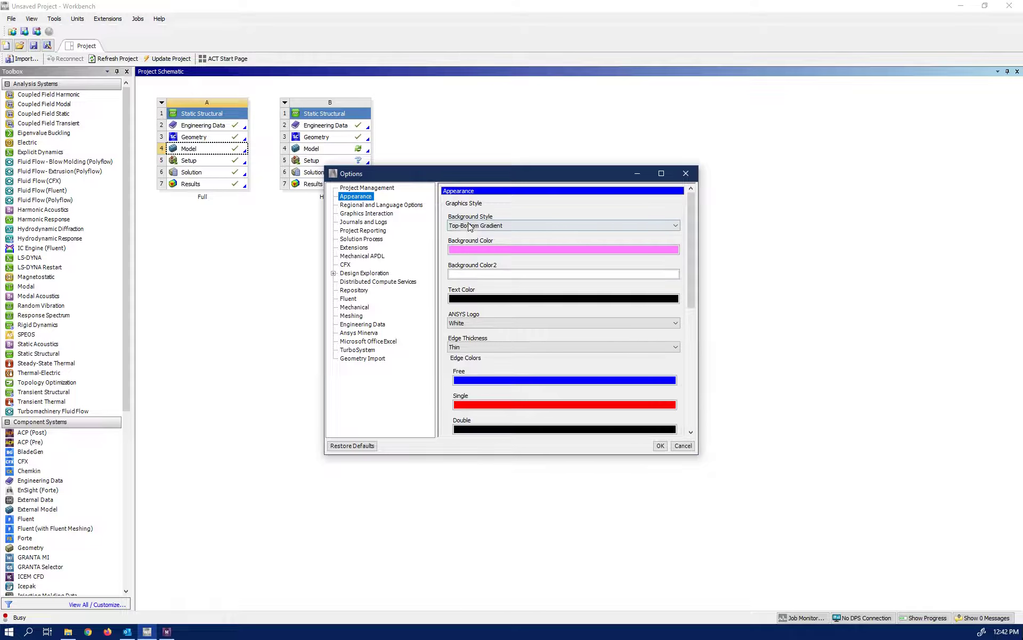
{"action": "left_click", "coordinate": [471, 249]}
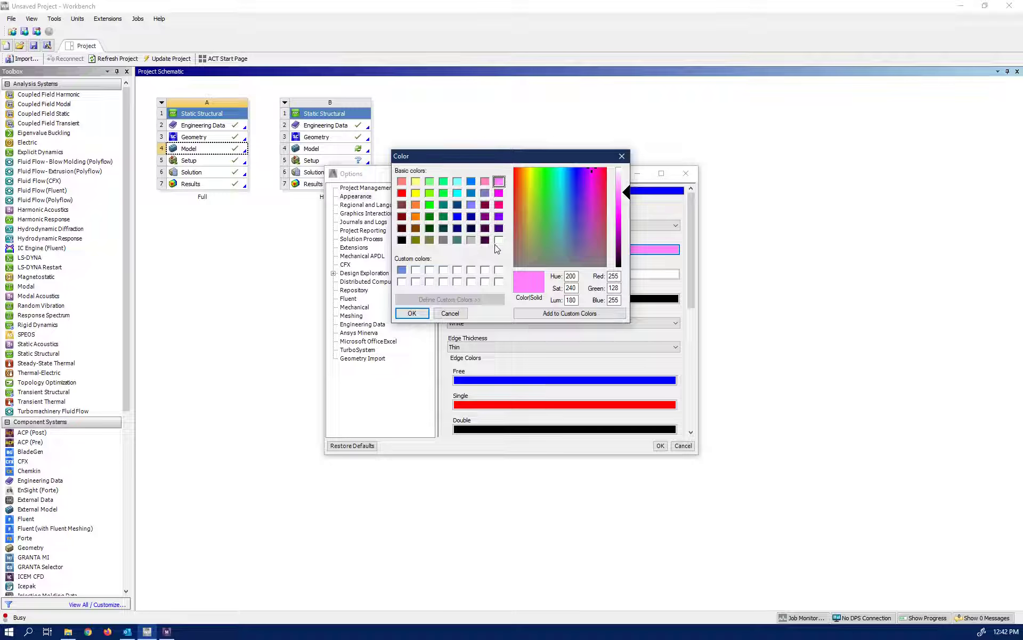
{"action": "left_click", "coordinate": [497, 241]}
{"action": "left_click", "coordinate": [412, 313]}
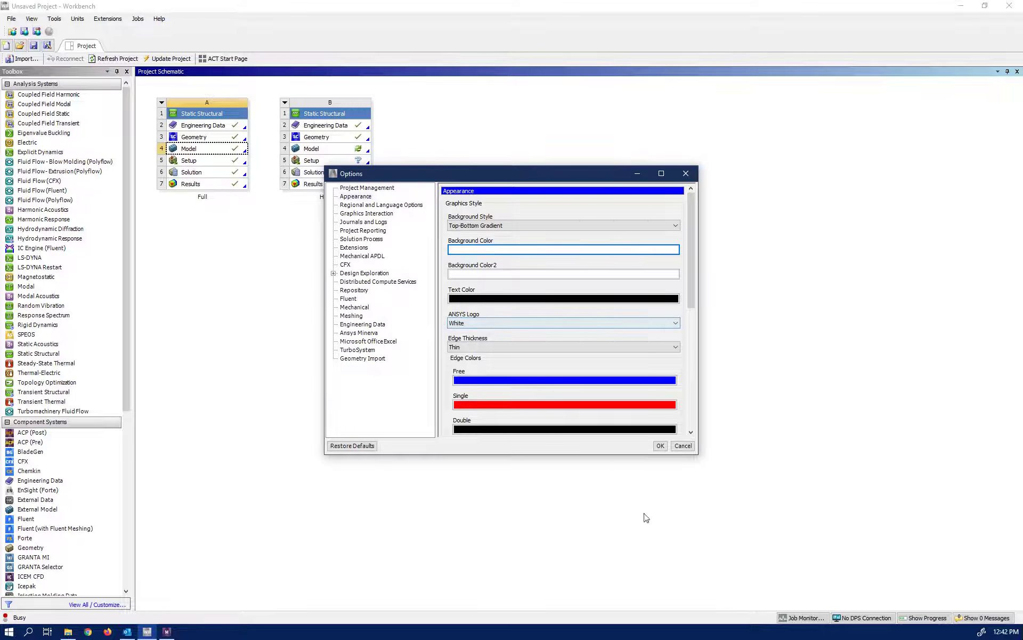
{"action": "left_click", "coordinate": [661, 446]}
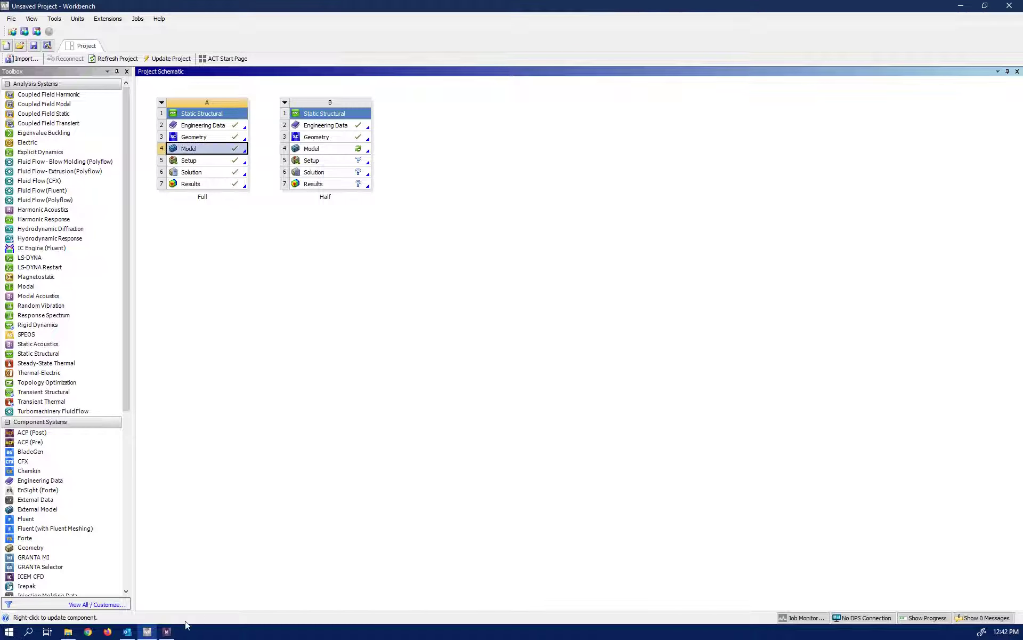
{"action": "left_click", "coordinate": [167, 631]}
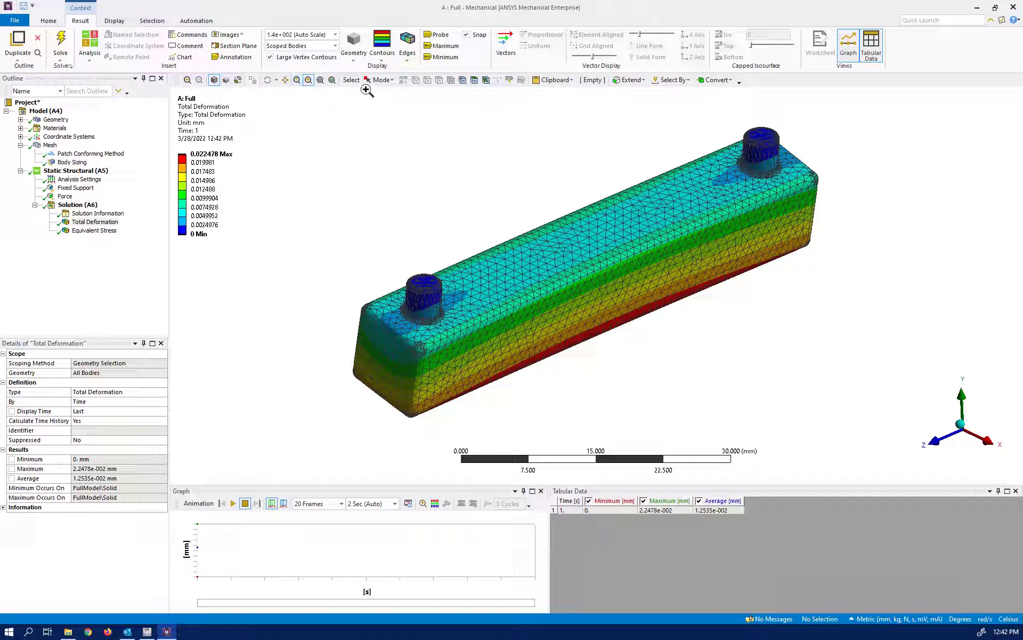
Display the full model's Equivalent Stress result and examine the stress contours around the pin at the far end of the bar
{"action": "left_click", "coordinate": [285, 80]}
{"action": "left_click_drag", "start_coordinate": [564, 270], "coordinate": [376, 243]}
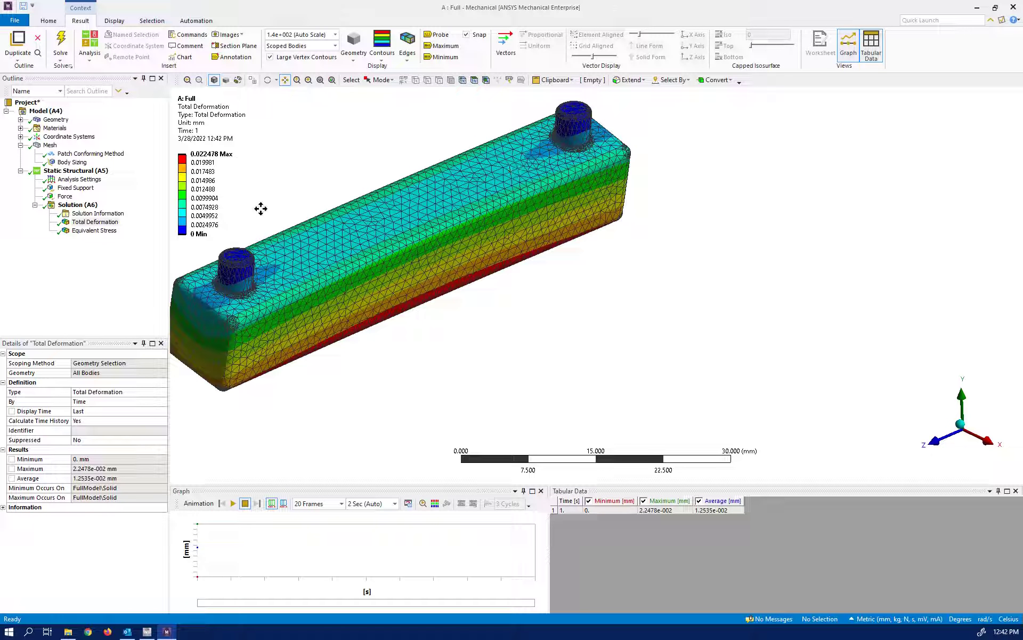
{"action": "left_click_drag", "start_coordinate": [329, 268], "coordinate": [352, 271]}
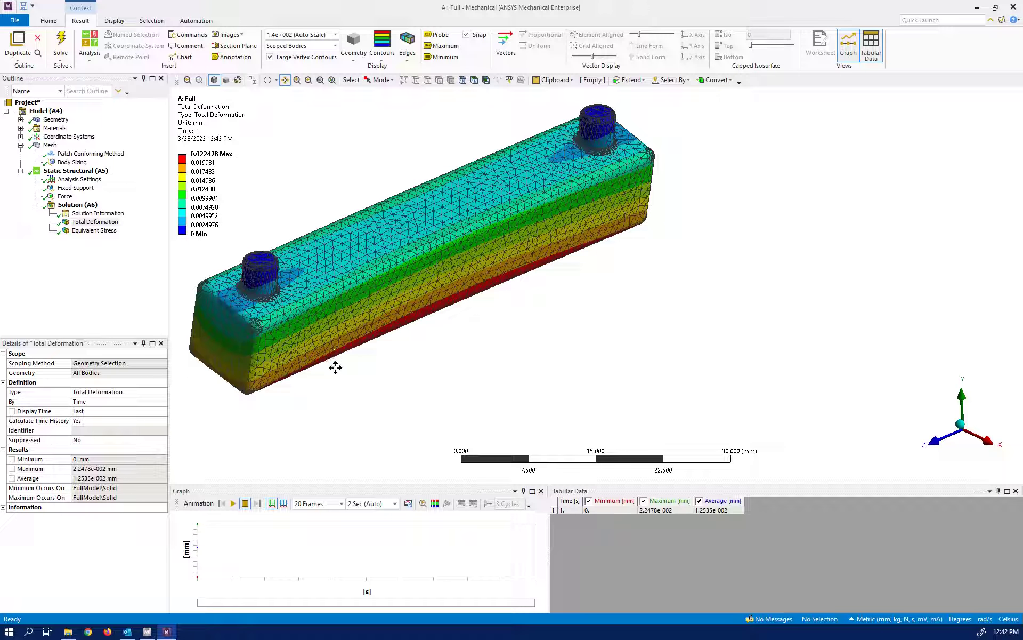
{"action": "left_click", "coordinate": [106, 231]}
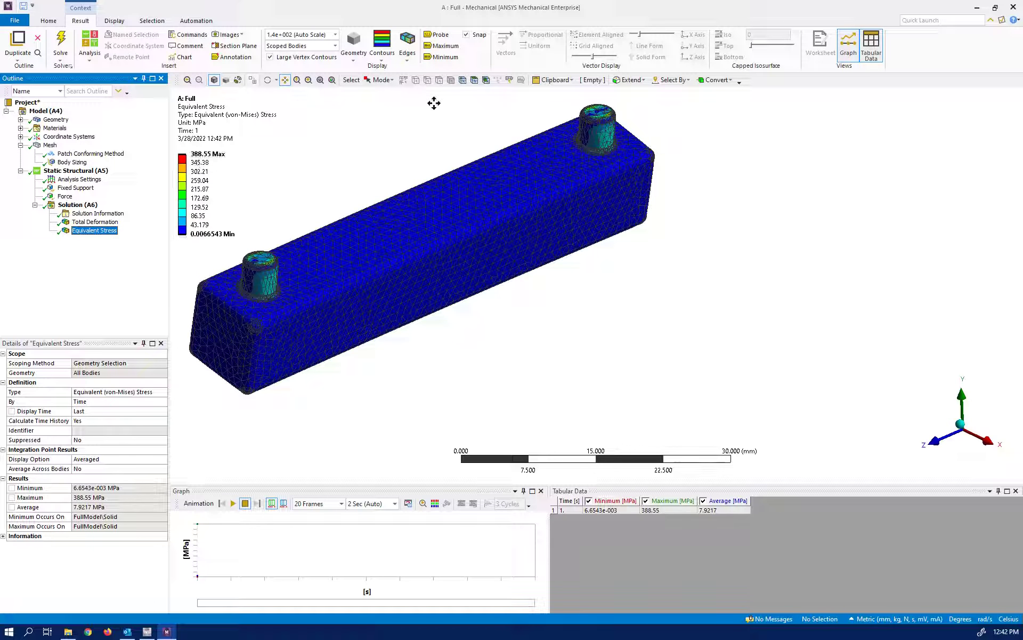
{"action": "scroll", "coordinate": [612, 115], "scroll_direction": "up", "scroll_amount": 3}
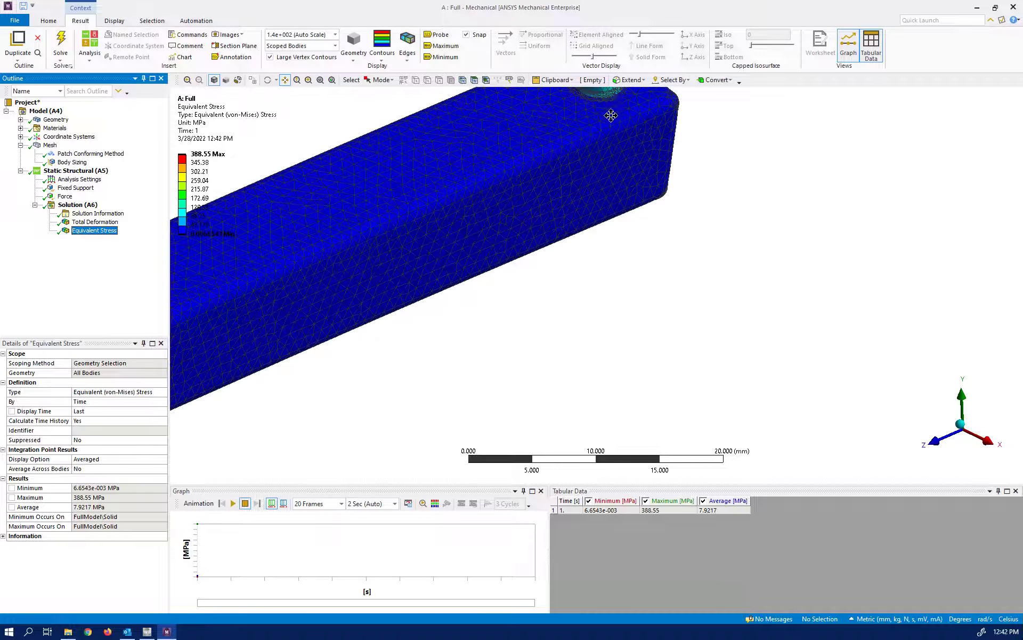
{"action": "scroll", "coordinate": [586, 109], "scroll_direction": "down", "scroll_amount": 4}
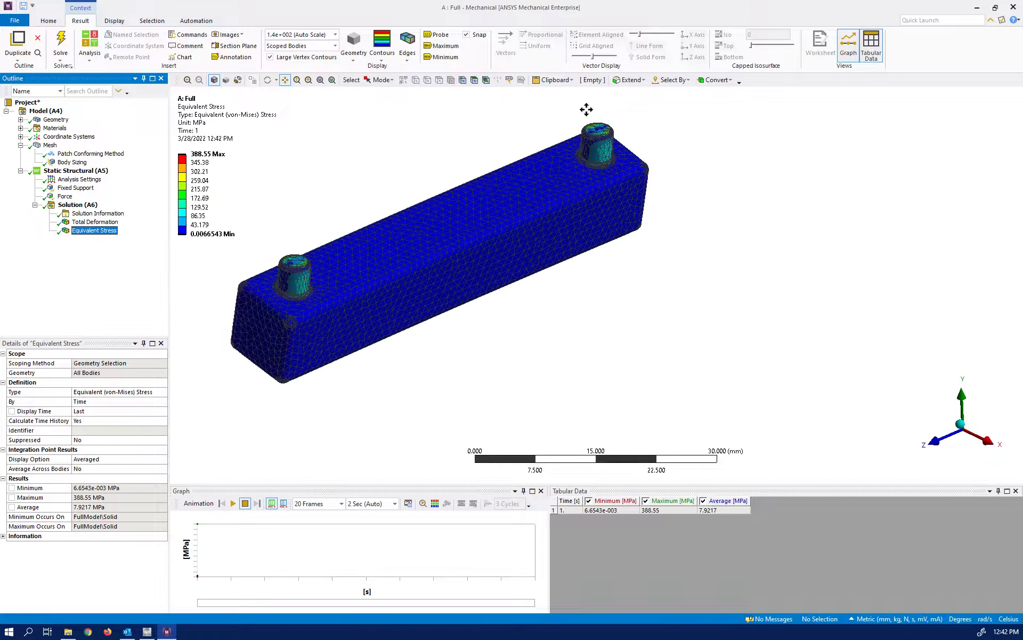
{"action": "left_click", "coordinate": [308, 79]}
{"action": "left_click_drag", "start_coordinate": [549, 119], "coordinate": [637, 177]}
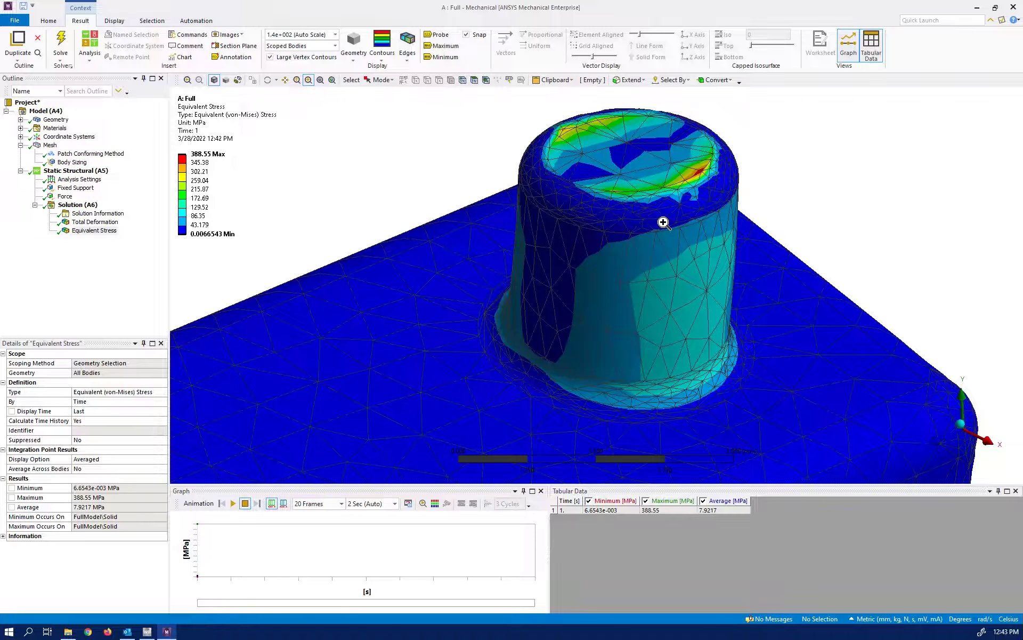
{"action": "scroll", "coordinate": [663, 222], "scroll_direction": "down", "scroll_amount": 5}
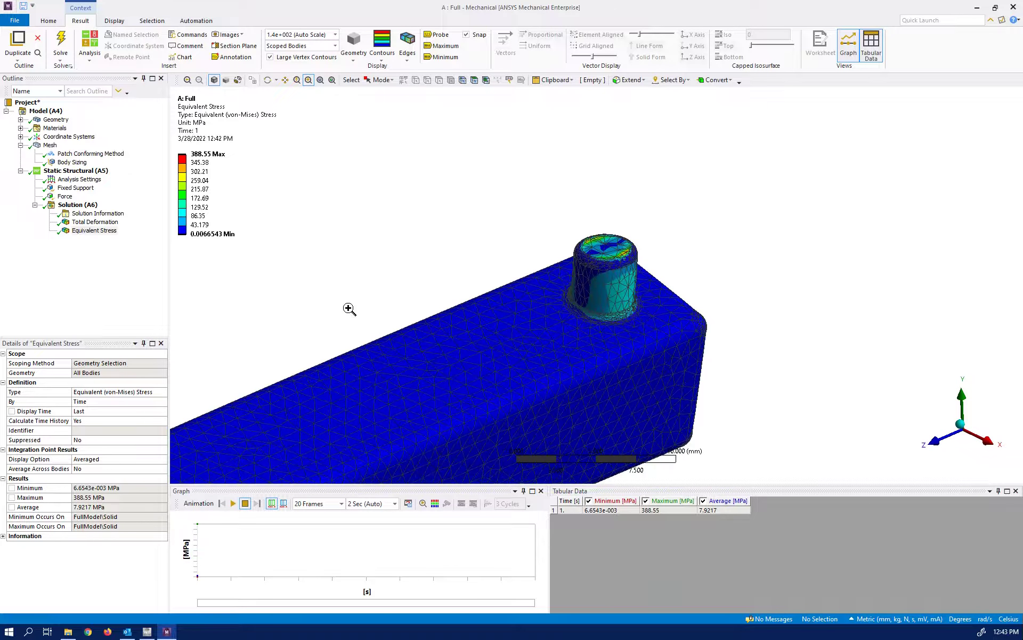
{"action": "left_click", "coordinate": [320, 80]}
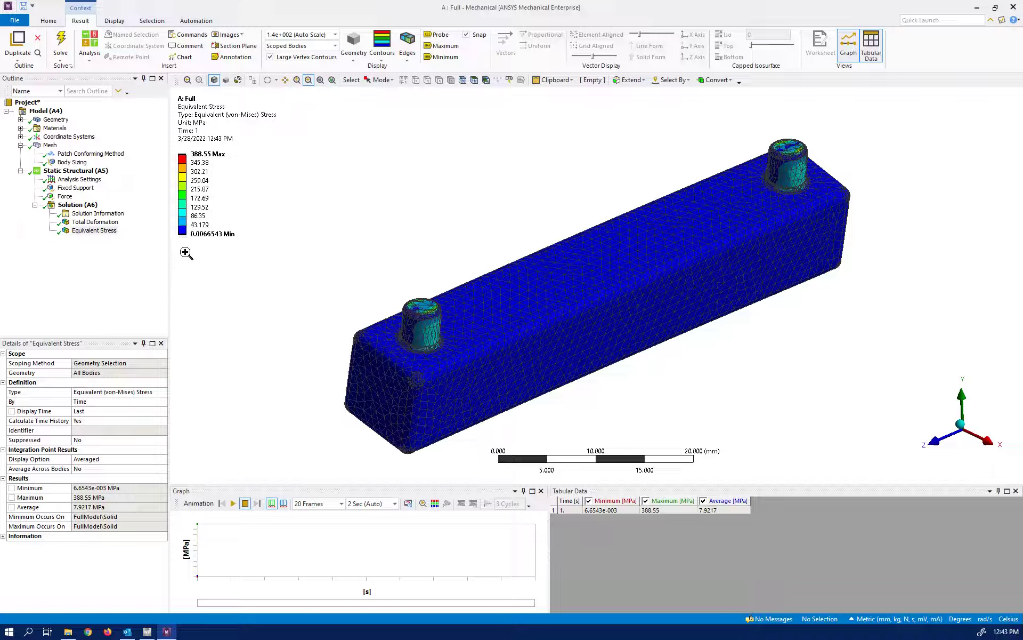
Stretch the contour legend vertically and reposition the bar beside it
{"action": "left_click_drag", "start_coordinate": [182, 237], "coordinate": [193, 362]}
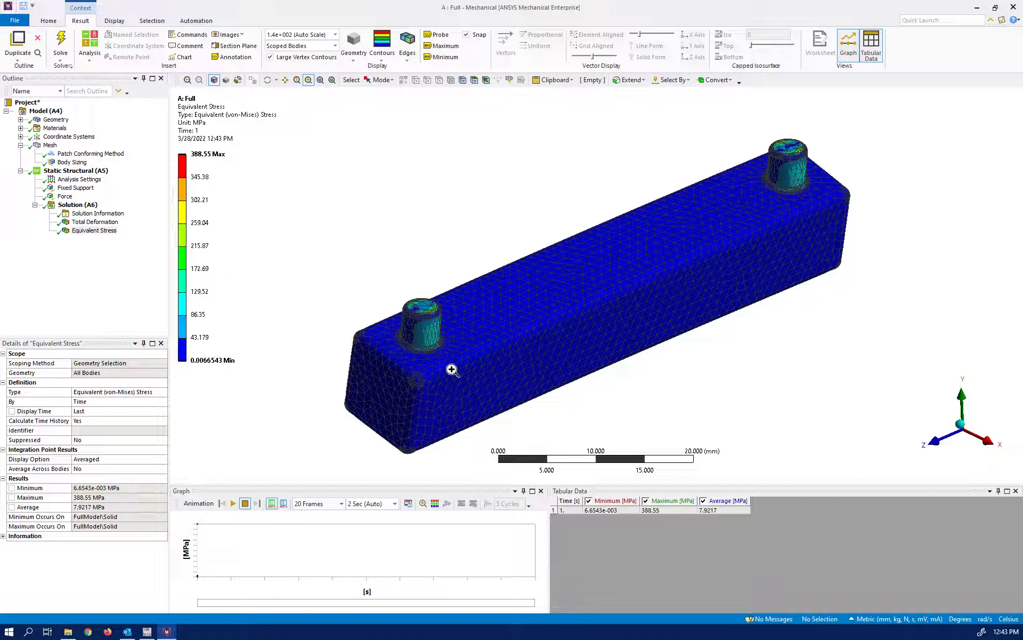
{"action": "left_click", "coordinate": [285, 79]}
{"action": "left_click_drag", "start_coordinate": [498, 294], "coordinate": [413, 256]}
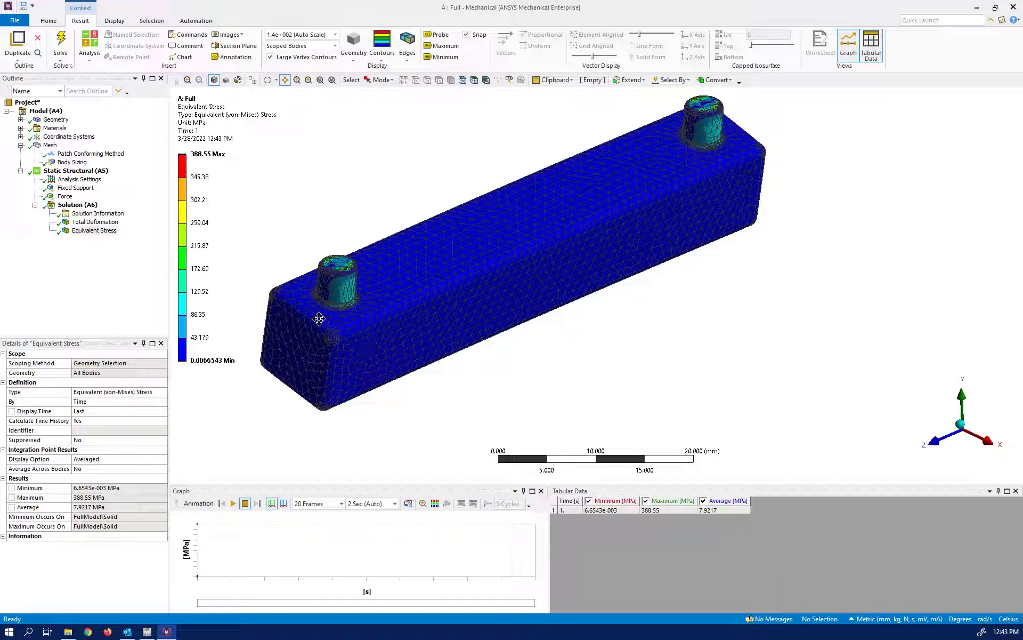
Set the stress legend's colour scheme to Grayscale
{"action": "right_click", "coordinate": [184, 250]}
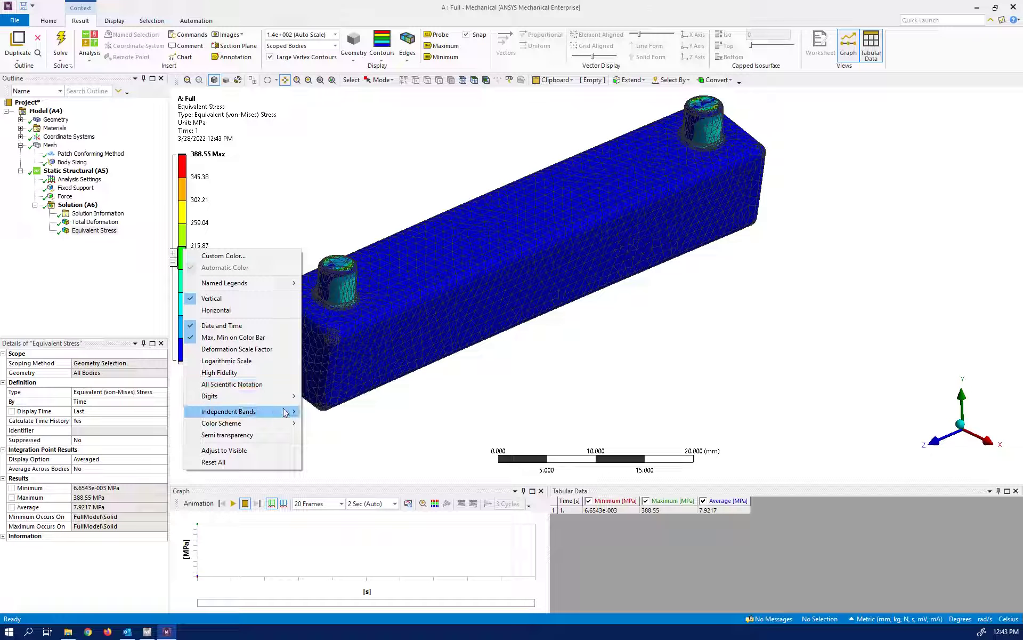
{"action": "mouse_move", "coordinate": [285, 412]}
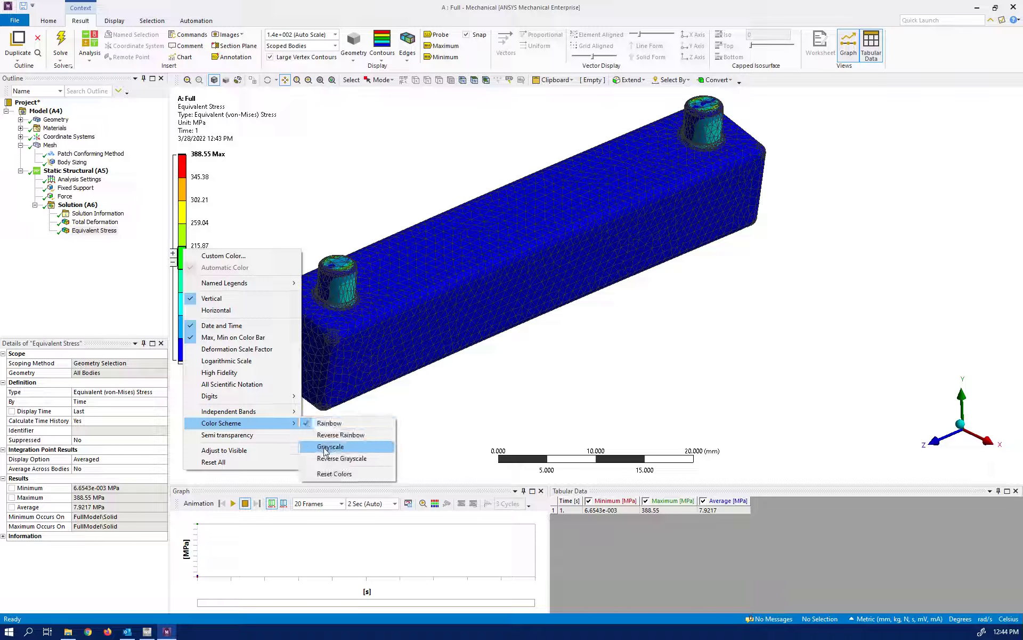
{"action": "left_click", "coordinate": [326, 448]}
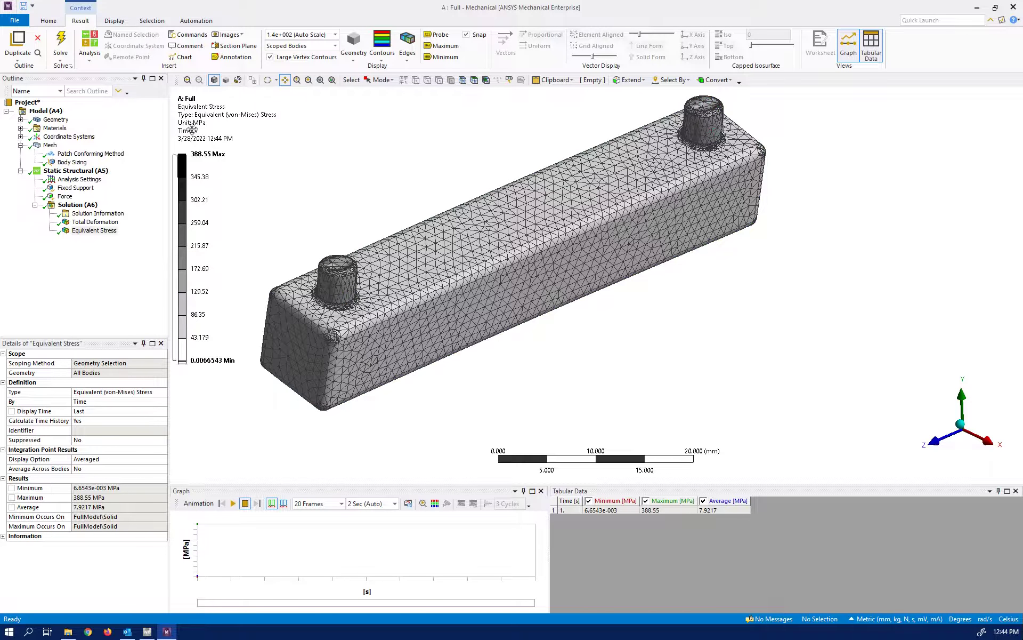
Try displaying the stress result as isosurfaces, and restore the Exterior geometry display
{"action": "left_click", "coordinate": [115, 20]}
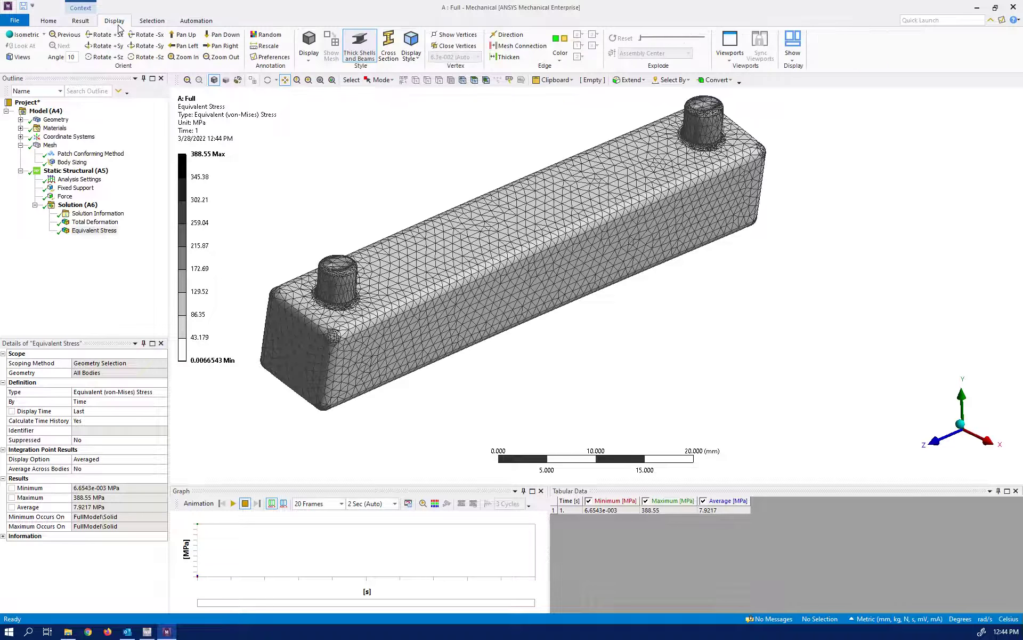
{"action": "left_click", "coordinate": [81, 21]}
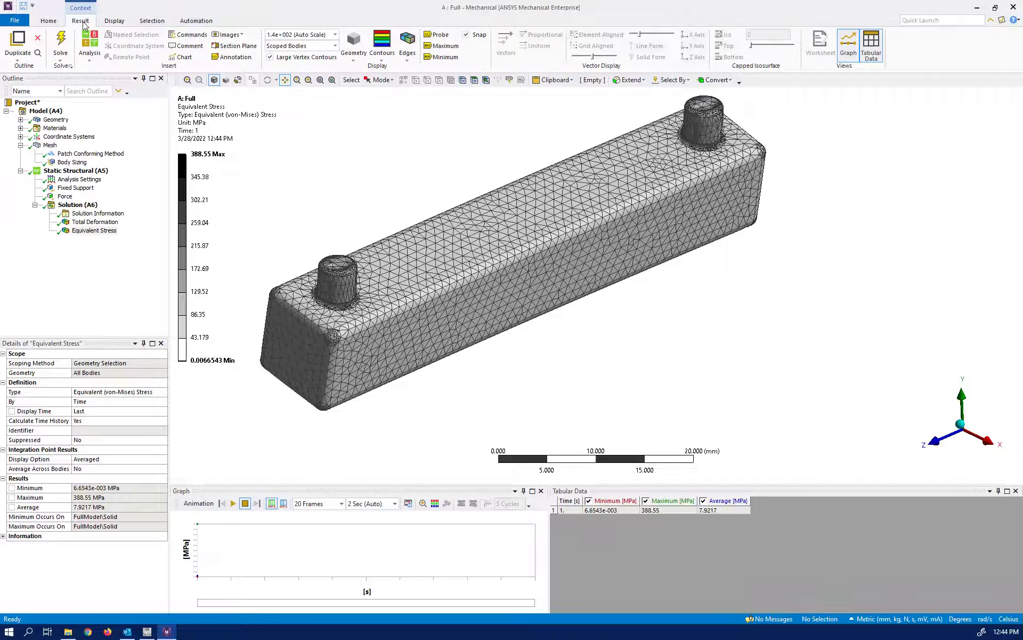
{"action": "left_click", "coordinate": [350, 62]}
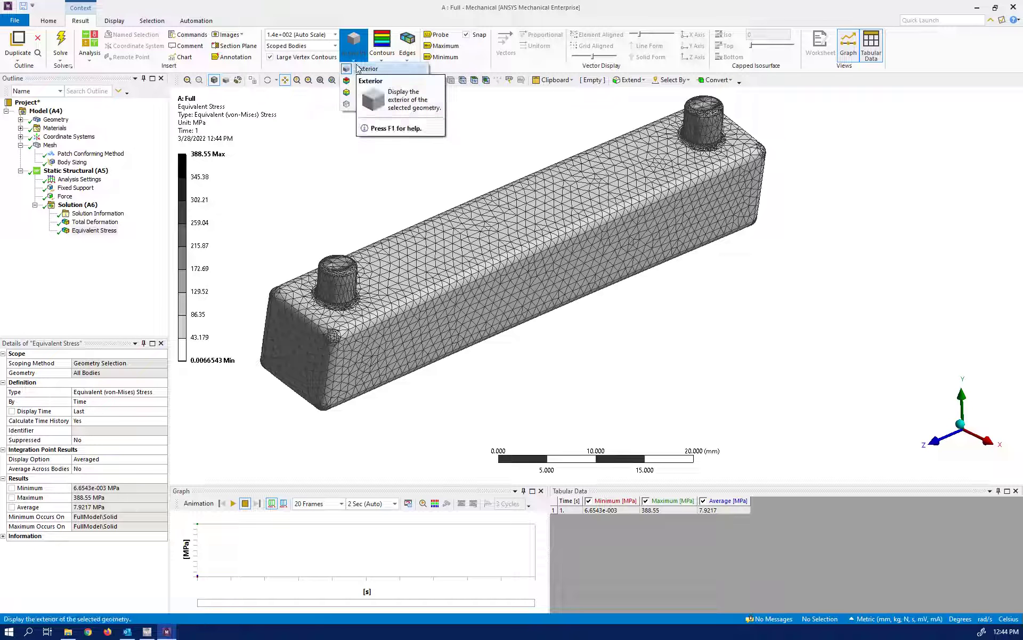
{"action": "left_click", "coordinate": [372, 80]}
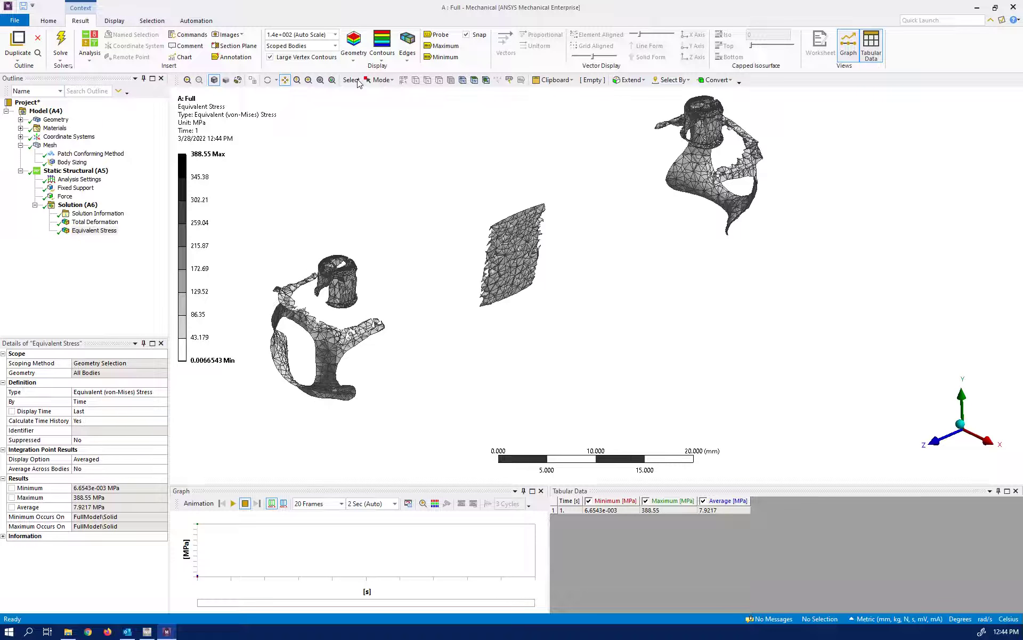
{"action": "left_click", "coordinate": [354, 60]}
{"action": "left_click", "coordinate": [369, 71]}
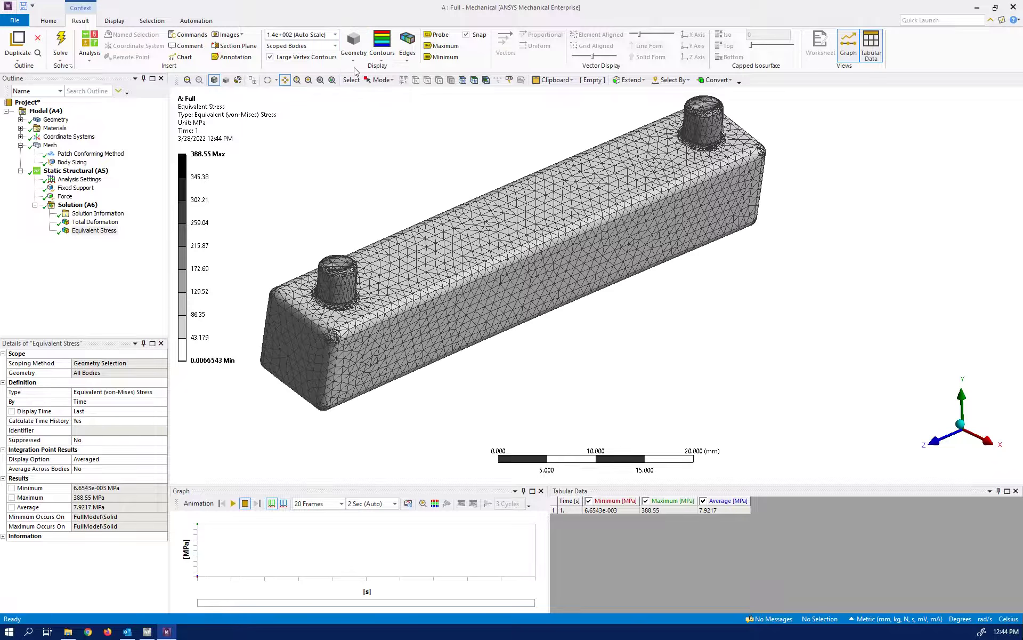
Hide the element edges on the stress result with the No WireFrame option
{"action": "left_click", "coordinate": [386, 59]}
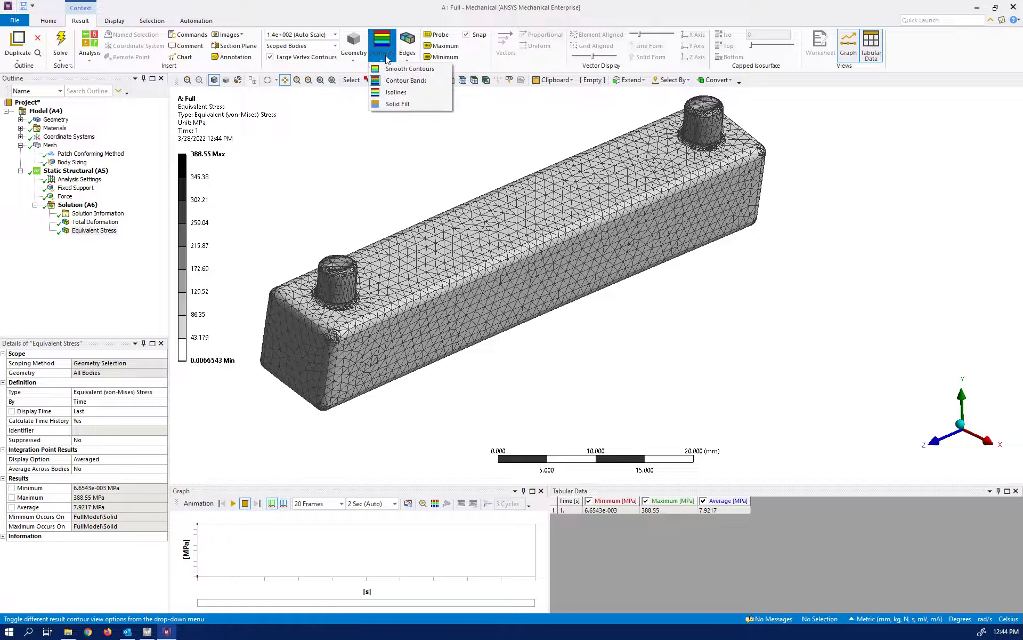
{"action": "left_click", "coordinate": [293, 15]}
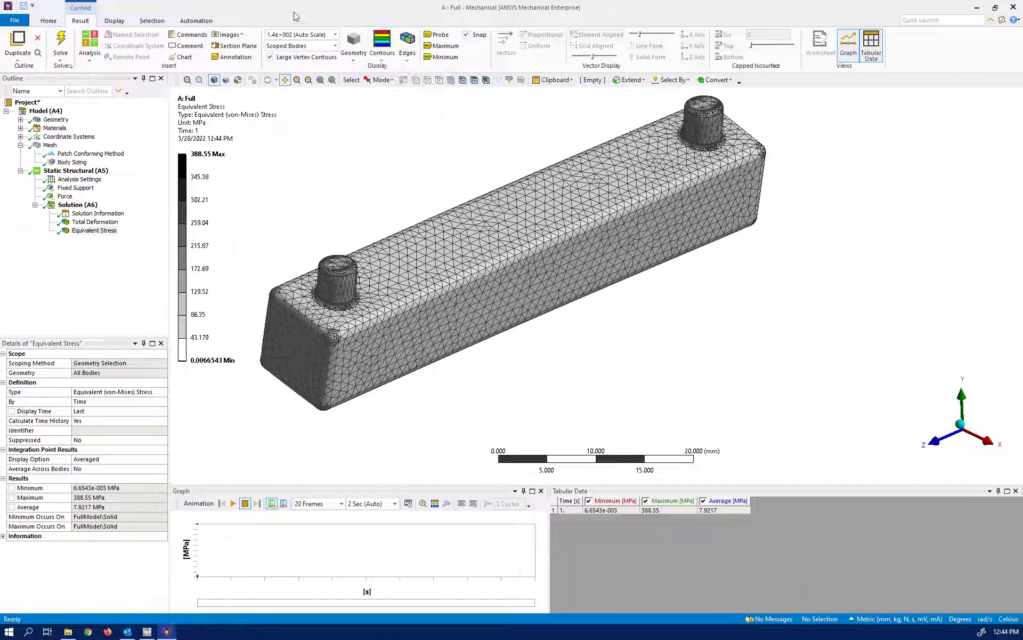
{"action": "left_click", "coordinate": [409, 61]}
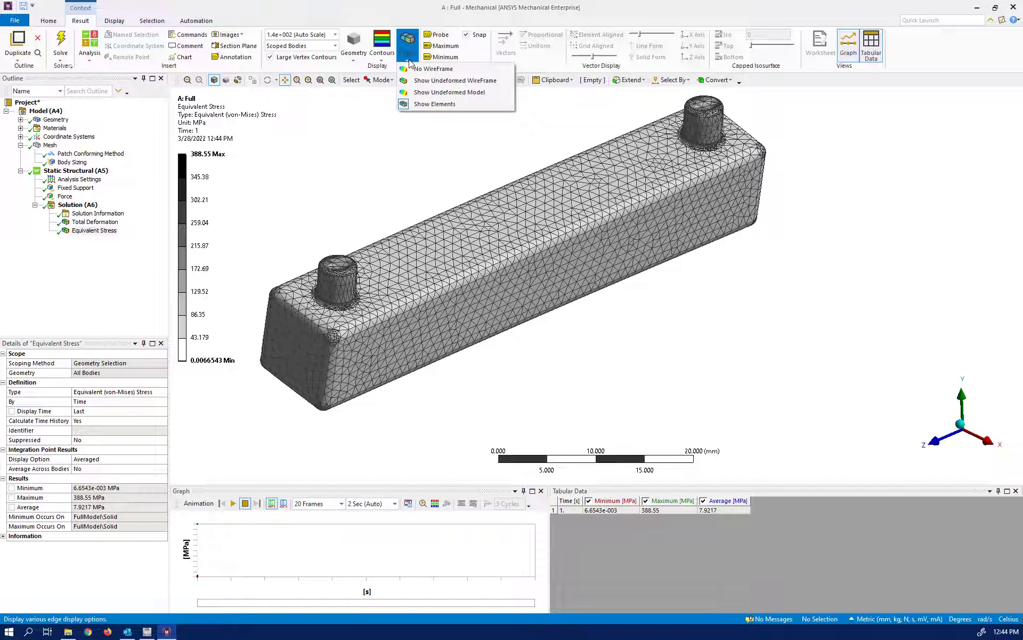
{"action": "left_click", "coordinate": [440, 70]}
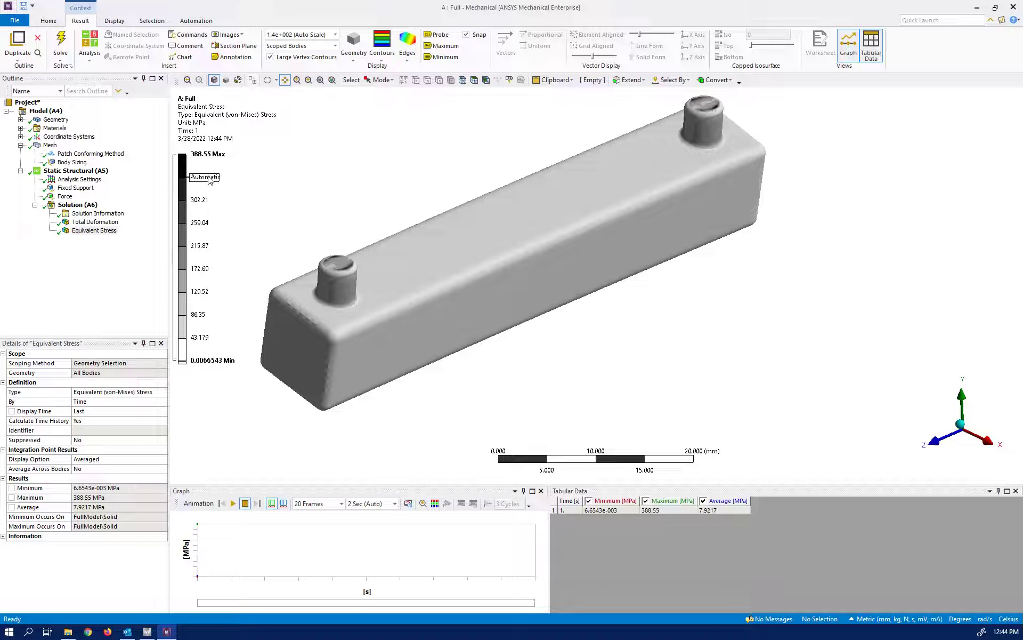
Change the stress legend's colour scheme to Reverse Grayscale and check the shading on the far-end pin
{"action": "scroll", "coordinate": [707, 107], "scroll_direction": "down", "scroll_amount": 2}
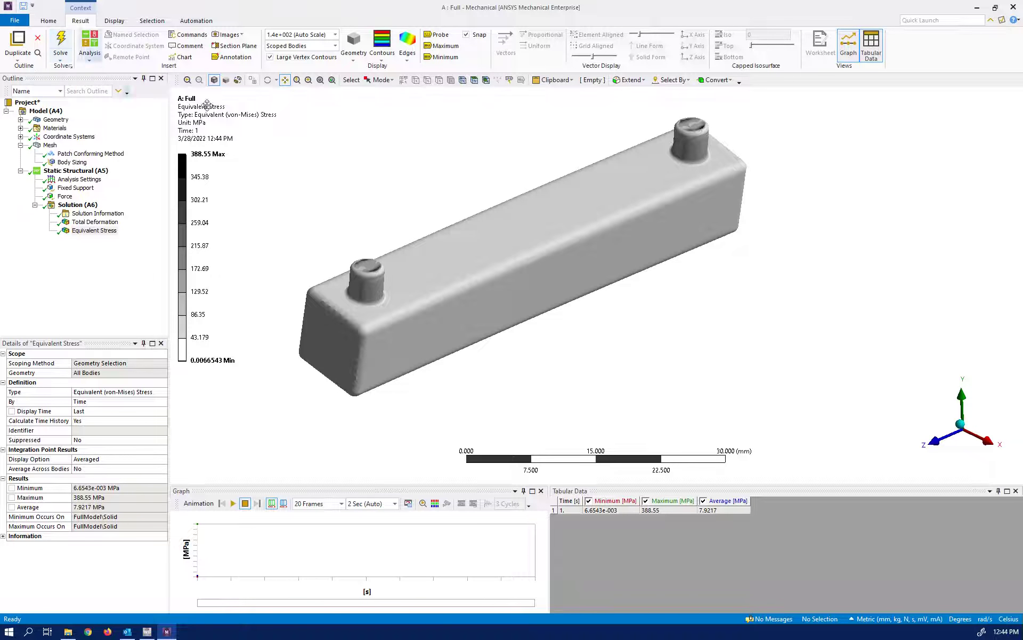
{"action": "left_click", "coordinate": [308, 80]}
{"action": "left_click_drag", "start_coordinate": [641, 105], "coordinate": [768, 208]}
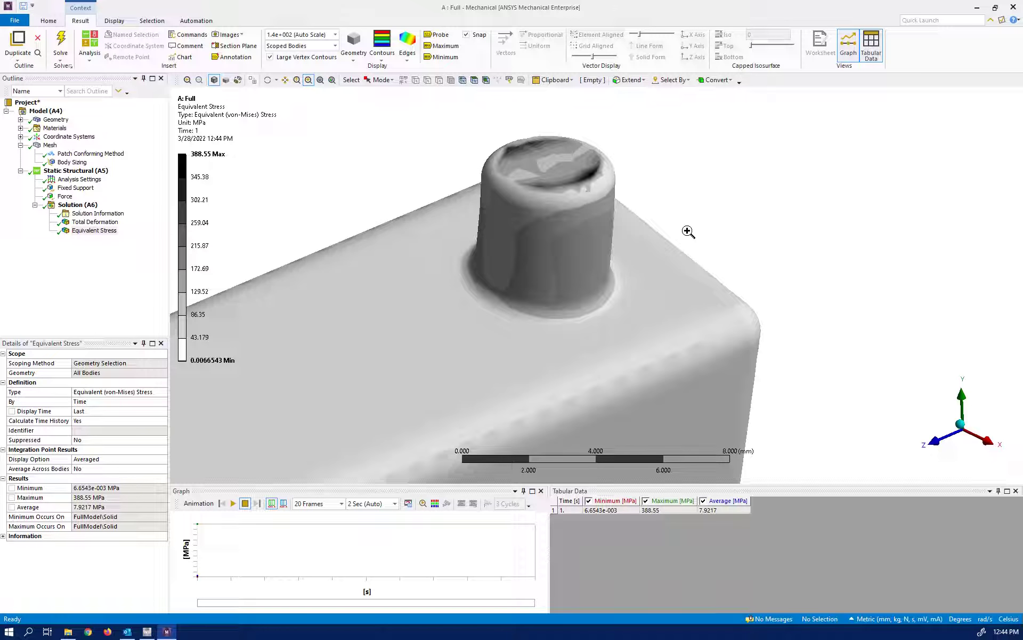
{"action": "right_click", "coordinate": [182, 241]}
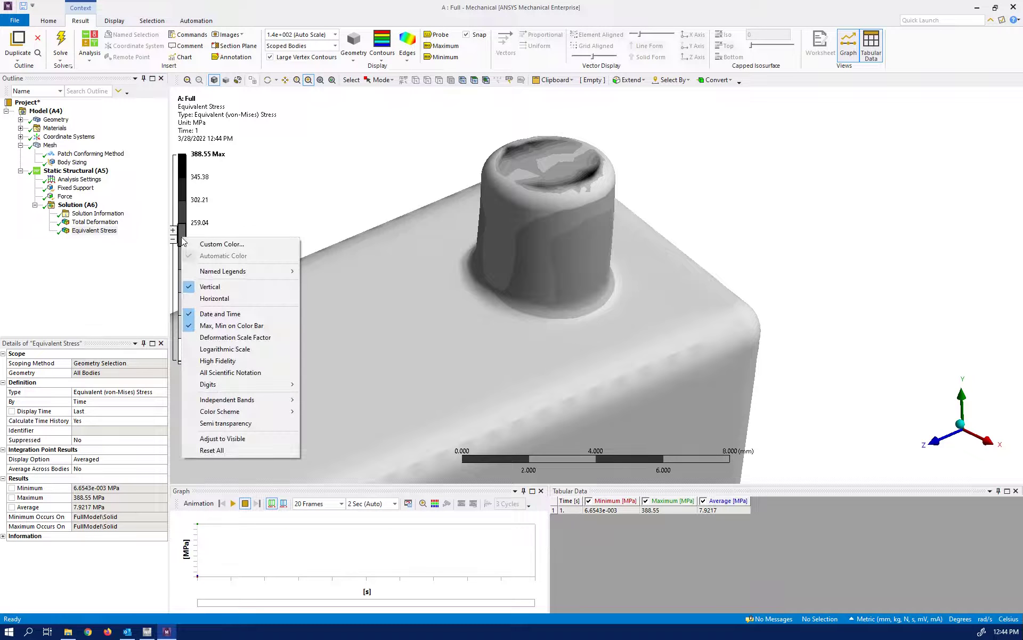
{"action": "mouse_move", "coordinate": [267, 412]}
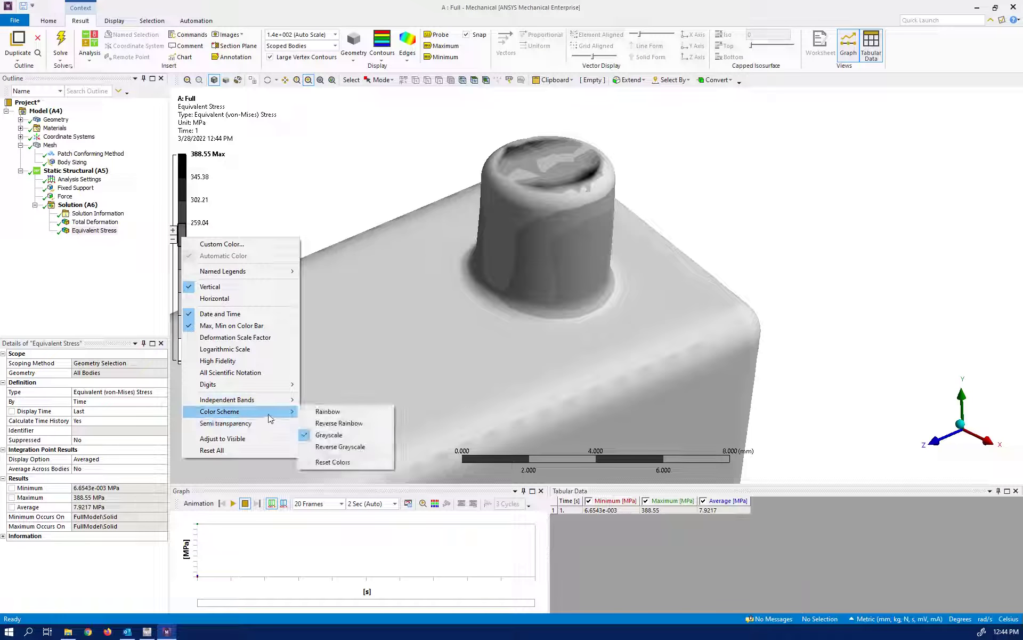
{"action": "left_click", "coordinate": [324, 448]}
{"action": "scroll", "coordinate": [347, 373], "scroll_direction": "down", "scroll_amount": 10}
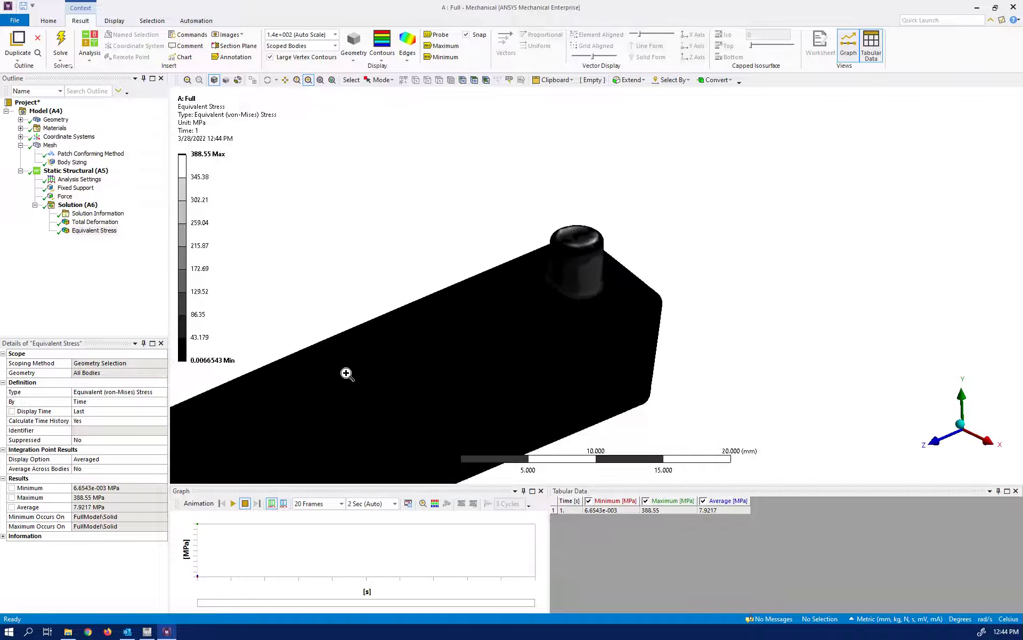
Set the stress legend's colour scheme back to Rainbow and fit the whole bar in view
{"action": "scroll", "coordinate": [477, 381], "scroll_direction": "up", "scroll_amount": 4}
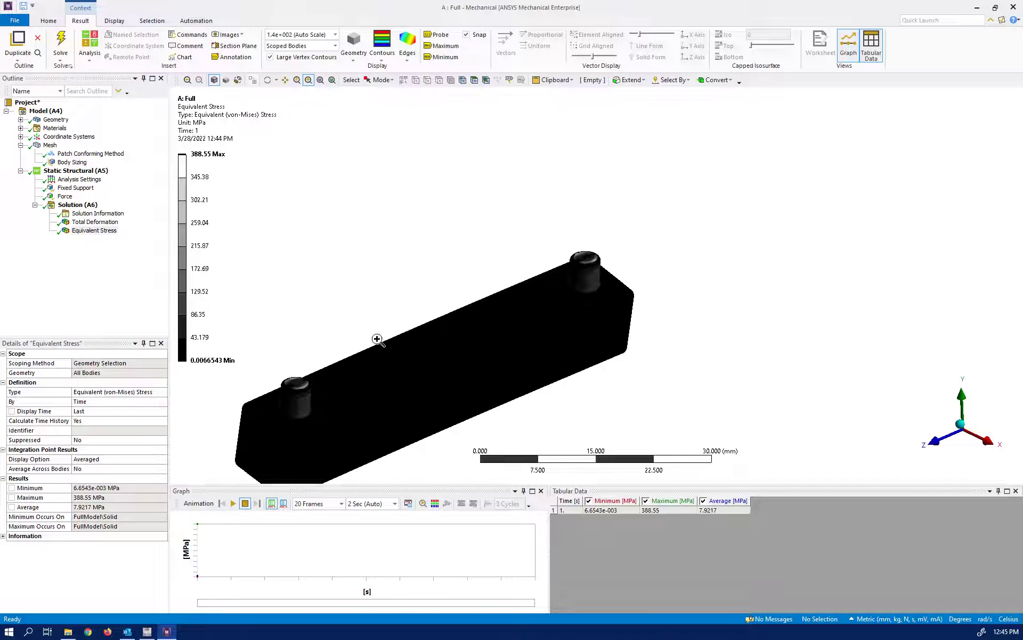
{"action": "scroll", "coordinate": [578, 276], "scroll_direction": "up", "scroll_amount": 4}
{"action": "scroll", "coordinate": [578, 276], "scroll_direction": "up", "scroll_amount": 4}
{"action": "scroll", "coordinate": [523, 219], "scroll_direction": "up", "scroll_amount": 2}
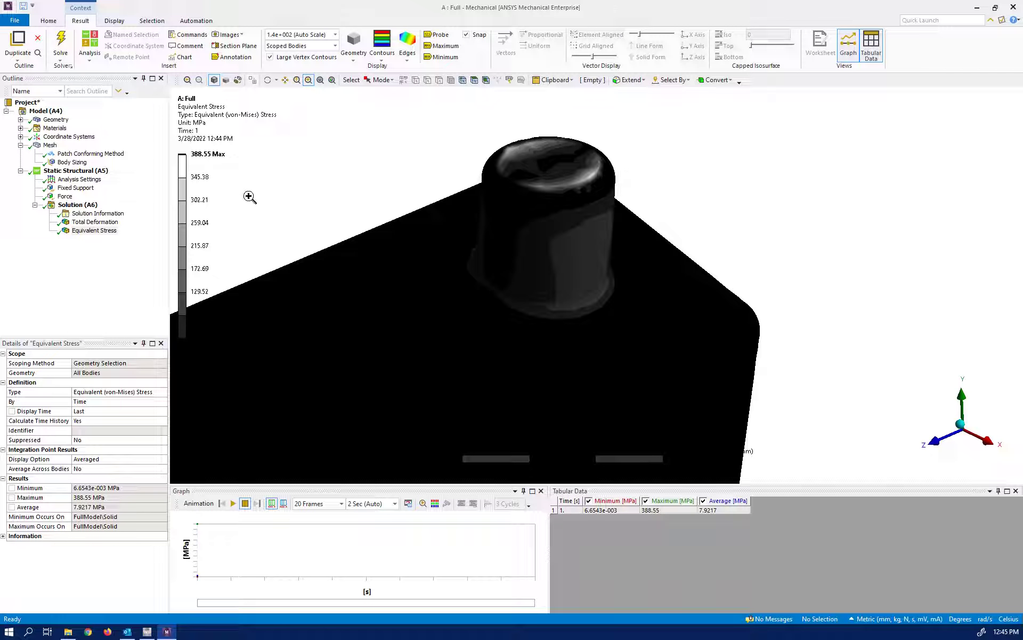
{"action": "right_click", "coordinate": [185, 216]}
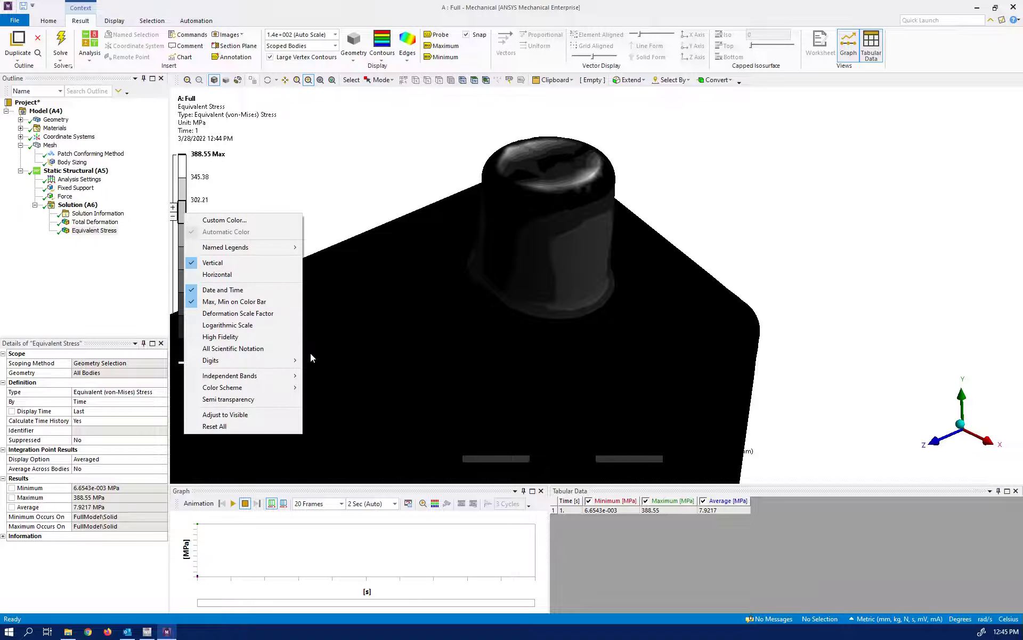
{"action": "mouse_move", "coordinate": [280, 388]}
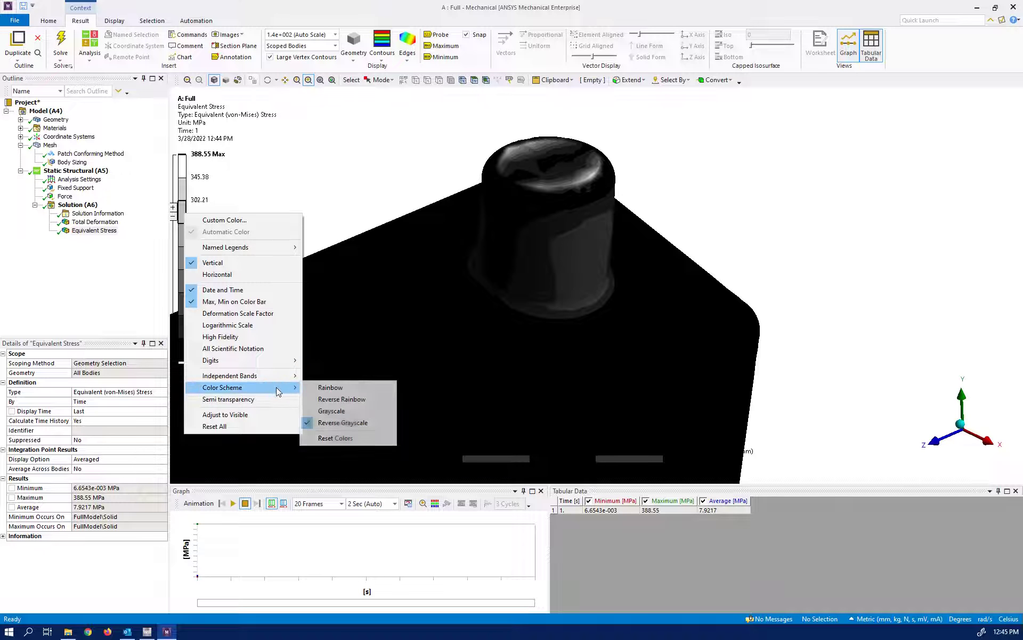
{"action": "left_click", "coordinate": [338, 389]}
{"action": "scroll", "coordinate": [370, 324], "scroll_direction": "down", "scroll_amount": 5}
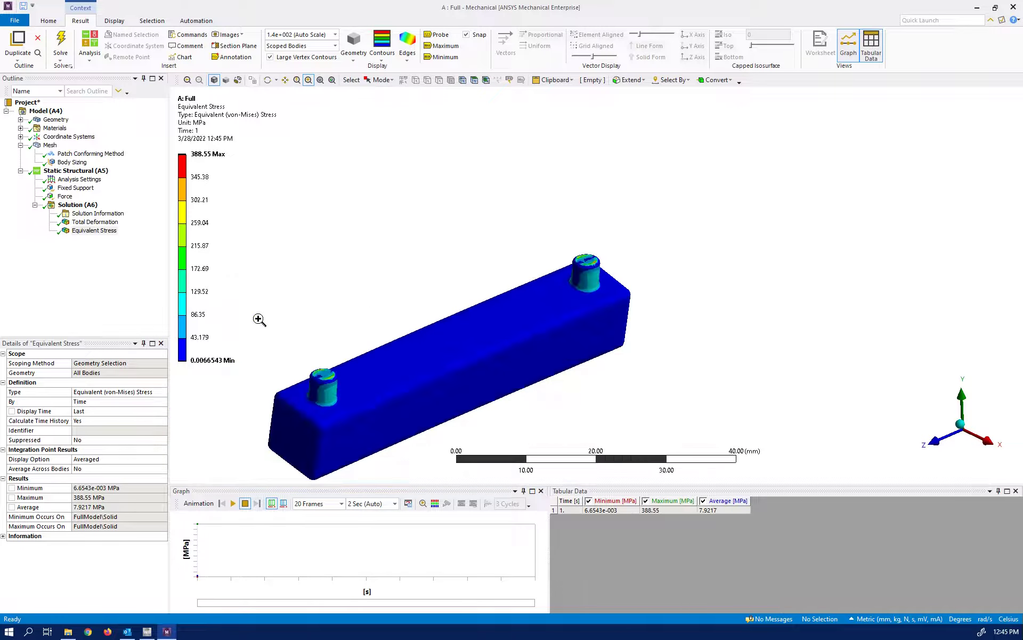
{"action": "left_click", "coordinate": [321, 80]}
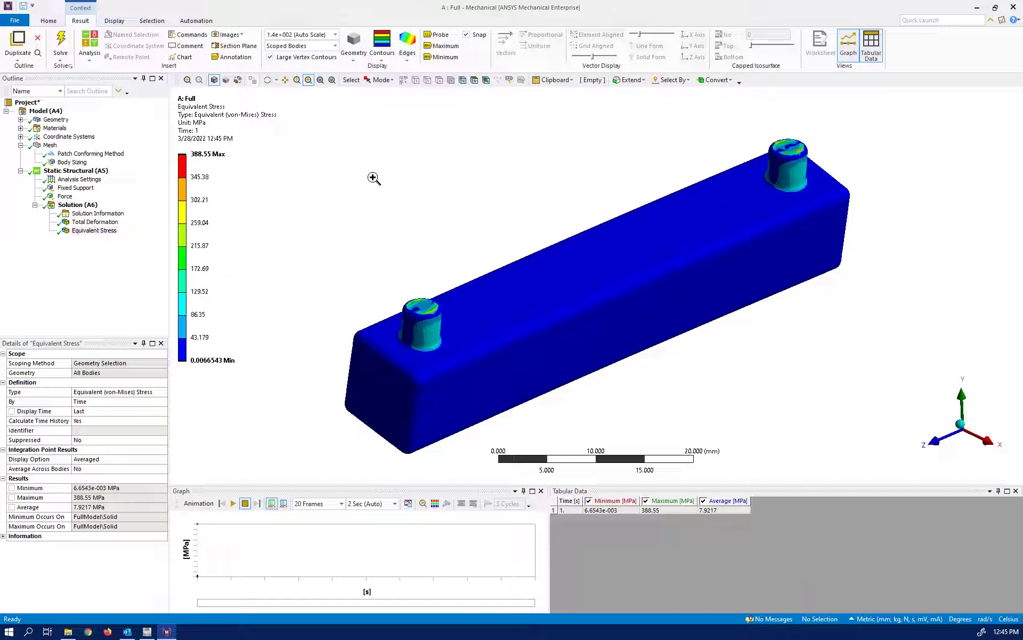
Examine which of the stress legend's minimum, maximum and intermediate band values can be edited
{"action": "left_click", "coordinate": [210, 361]}
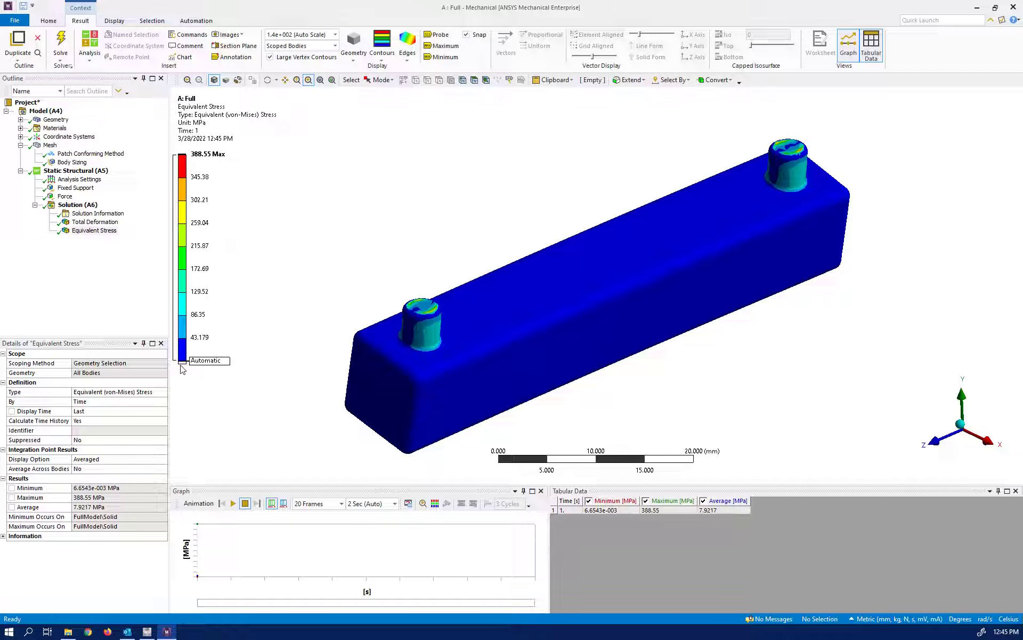
{"action": "left_click", "coordinate": [201, 178]}
{"action": "left_click", "coordinate": [219, 153]}
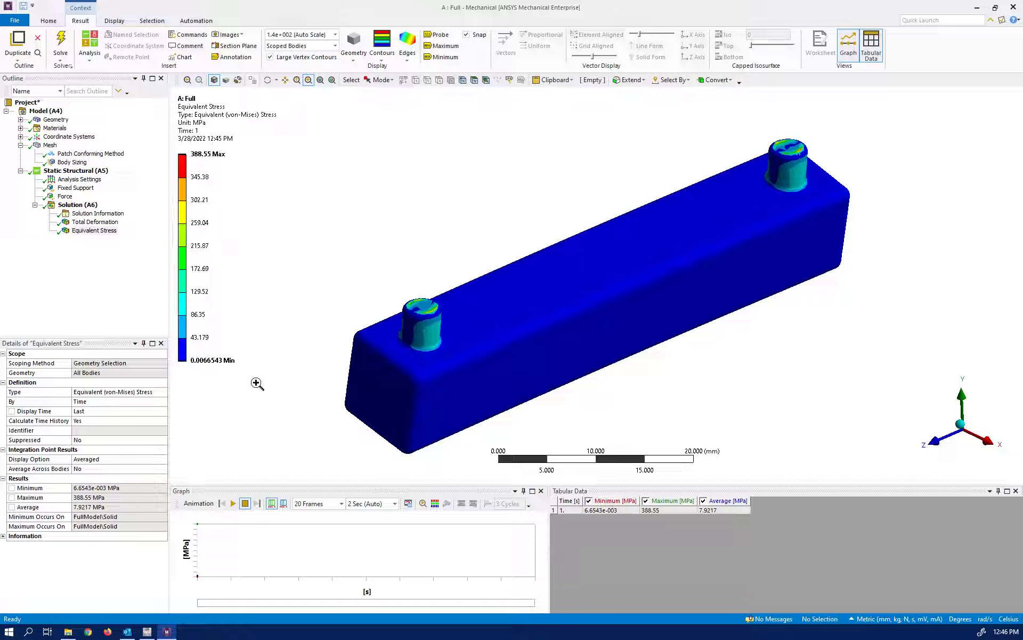
{"action": "left_click", "coordinate": [224, 362]}
{"action": "key", "text": "Return"}
{"action": "left_click", "coordinate": [218, 153]}
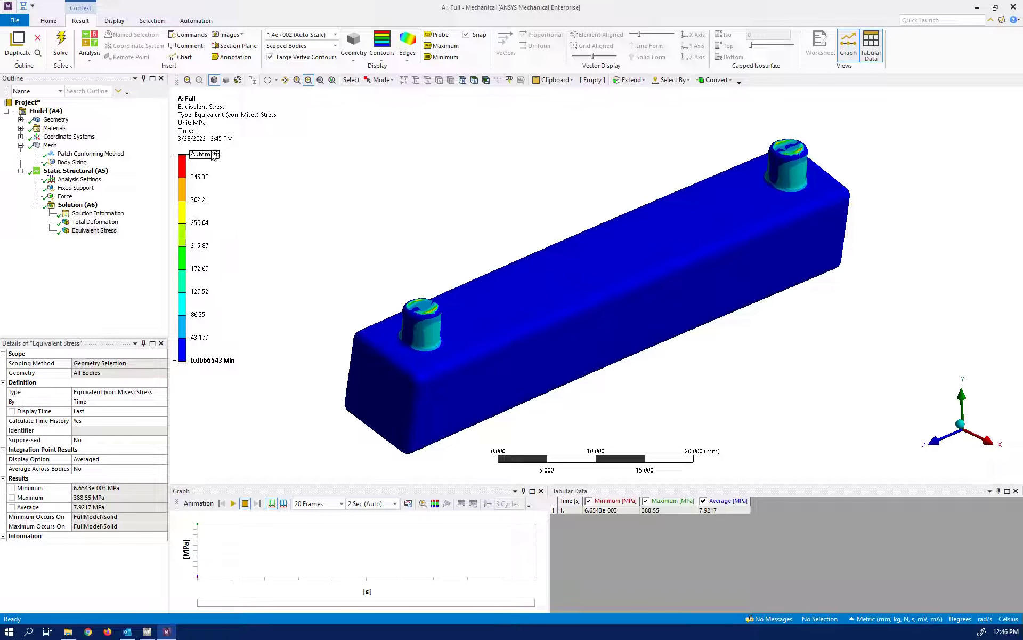
{"action": "left_click", "coordinate": [223, 361]}
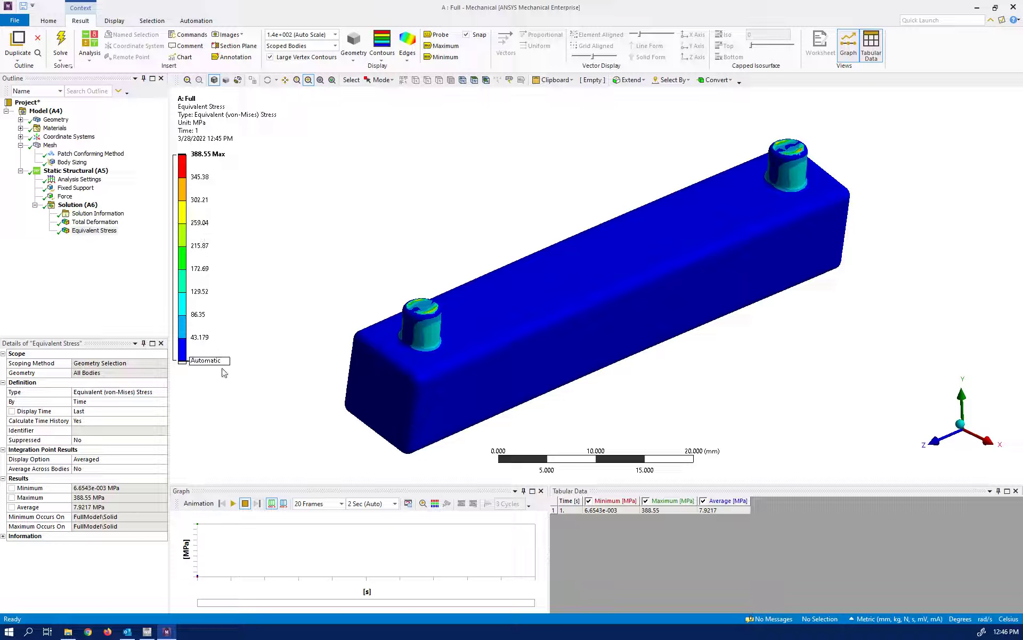
{"action": "left_click", "coordinate": [206, 245]}
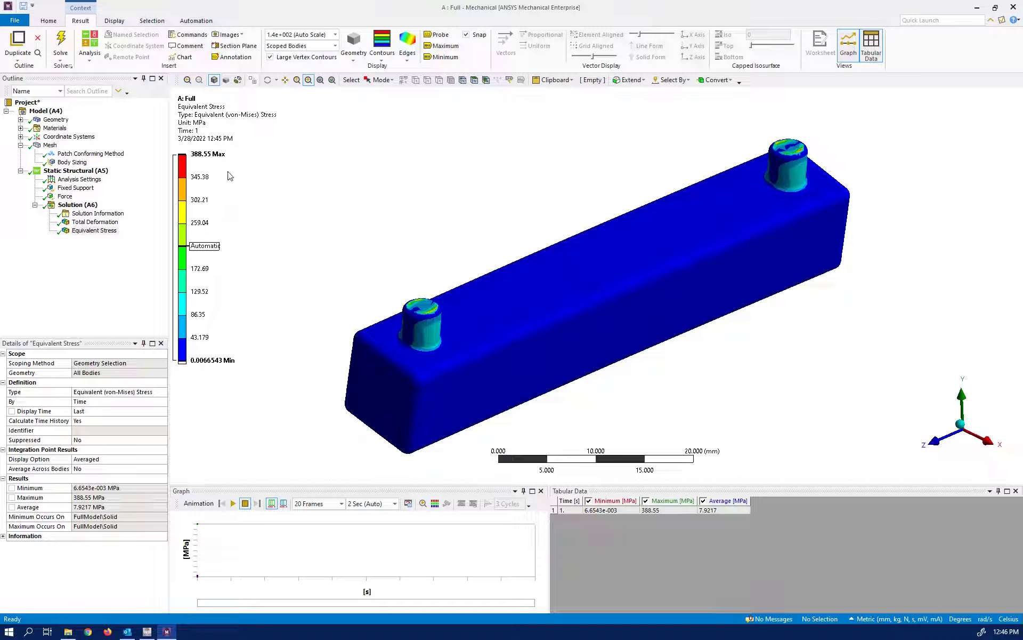
{"action": "left_click", "coordinate": [202, 176]}
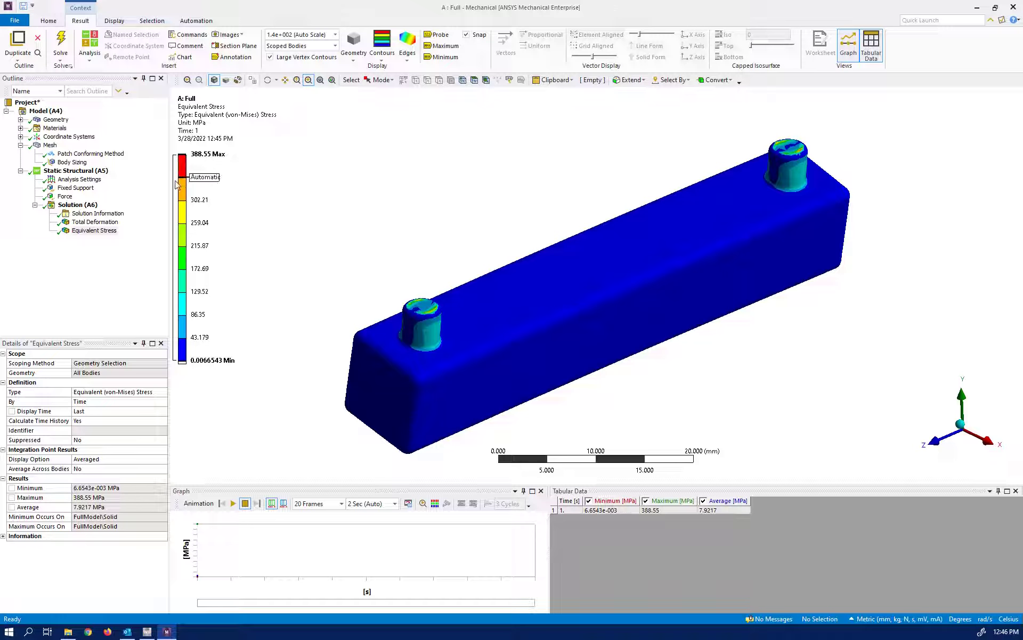
Increase the stress legend to 11 colour bands and set the highest intermediate band boundary to 350 MPa
{"action": "left_click_drag", "start_coordinate": [174, 177], "coordinate": [175, 174]}
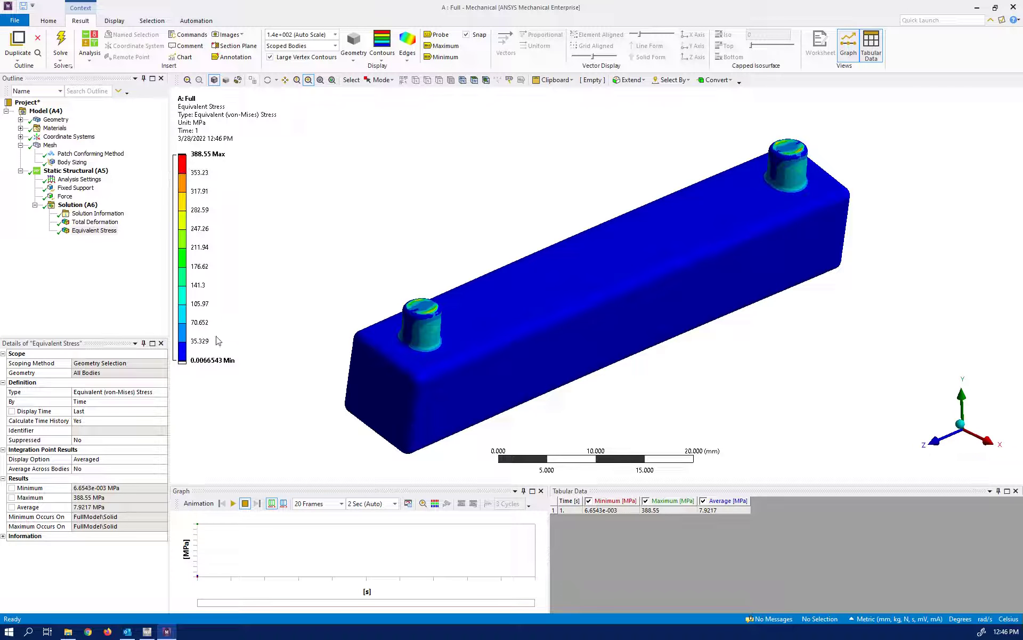
{"action": "mouse_move", "coordinate": [208, 348]}
{"action": "mouse_move", "coordinate": [203, 175]}
{"action": "left_click", "coordinate": [207, 171]}
{"action": "type", "text": "350"}
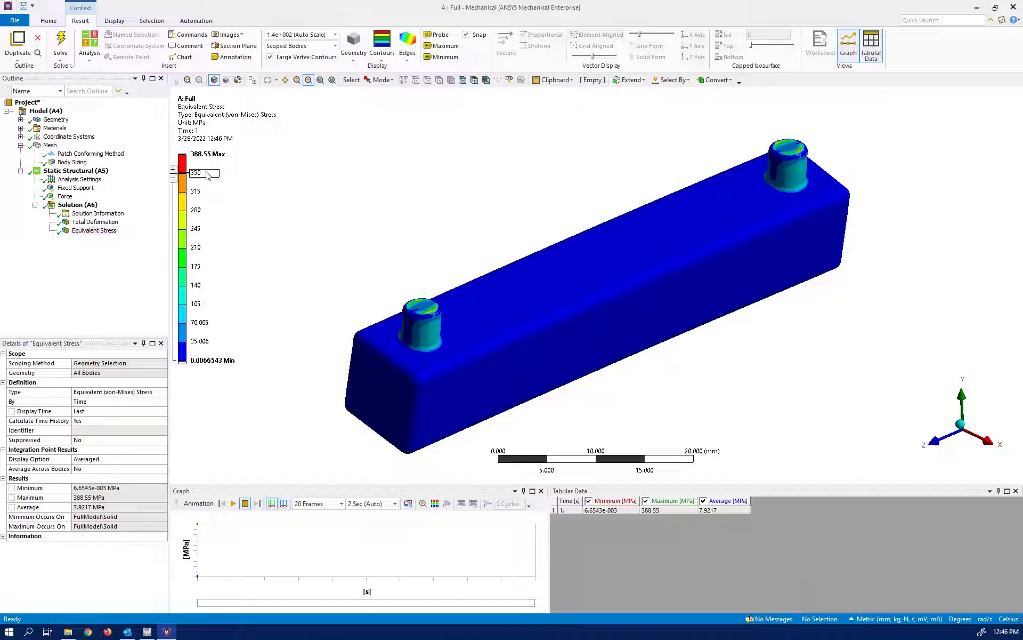
{"action": "key", "text": "Return"}
{"action": "mouse_move", "coordinate": [186, 366]}
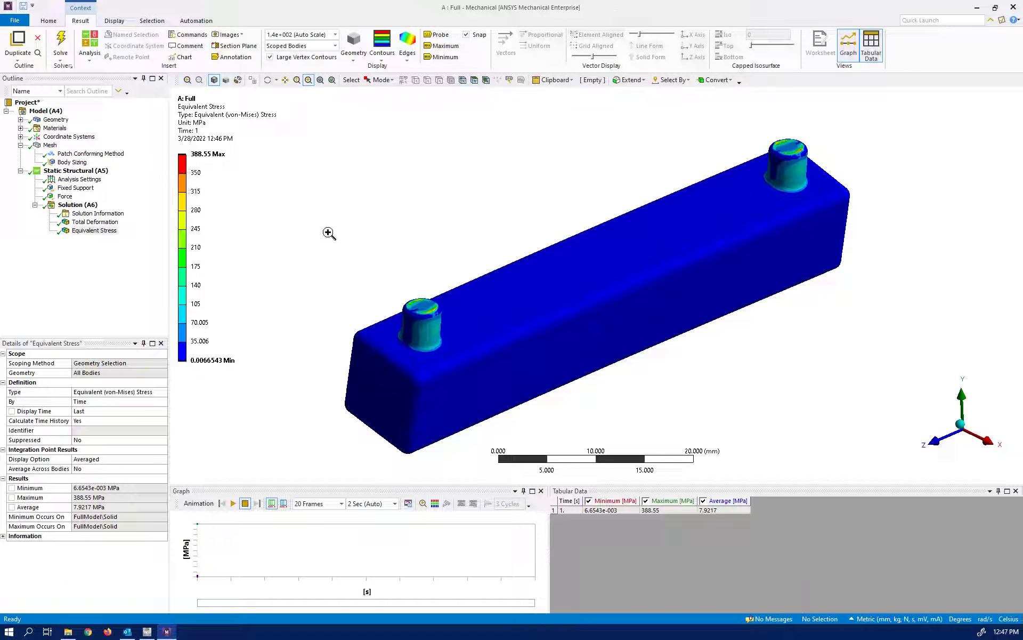
Make the legend's top band independent and set its colour to white
{"action": "right_click", "coordinate": [183, 205]}
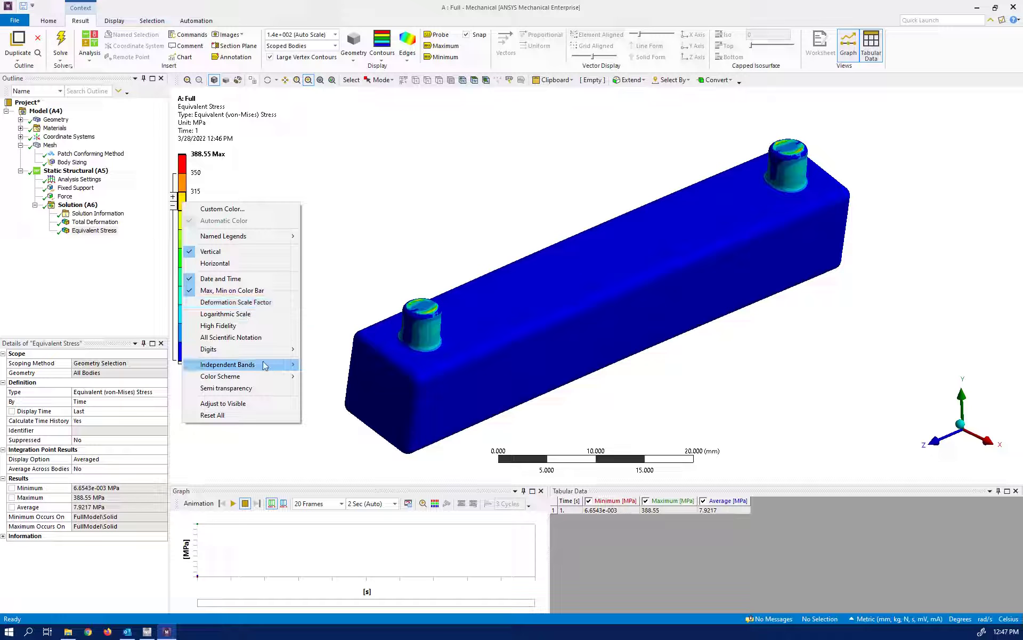
{"action": "mouse_move", "coordinate": [267, 369]}
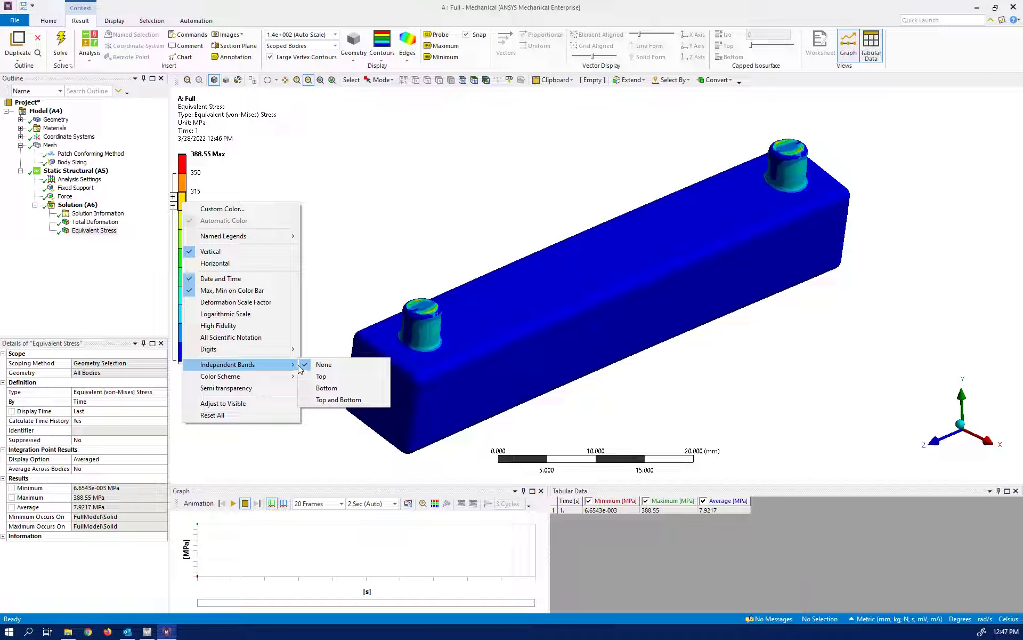
{"action": "left_click", "coordinate": [324, 376]}
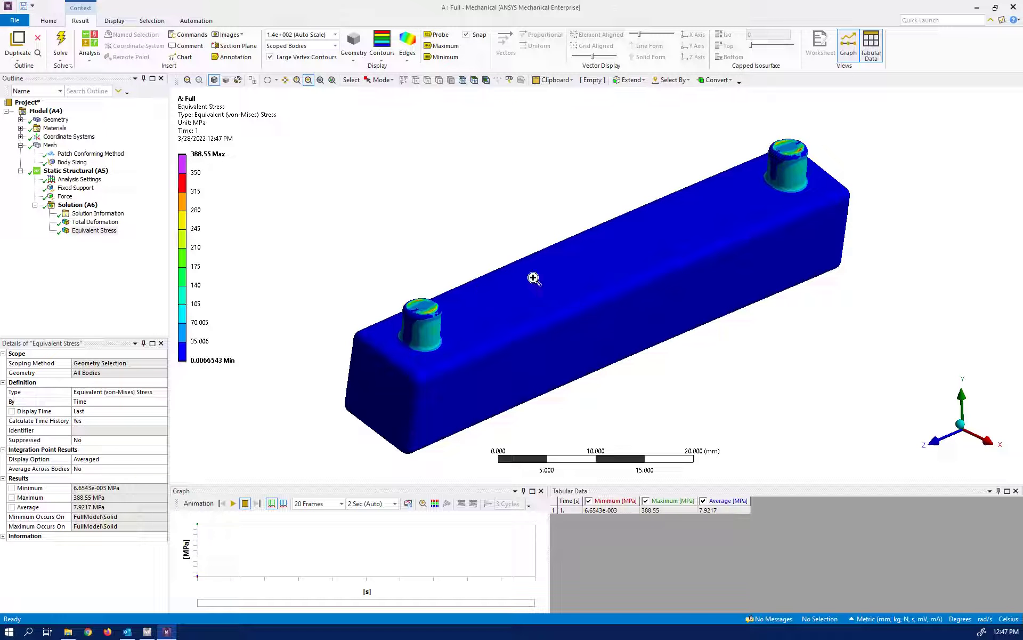
{"action": "left_click", "coordinate": [183, 165]}
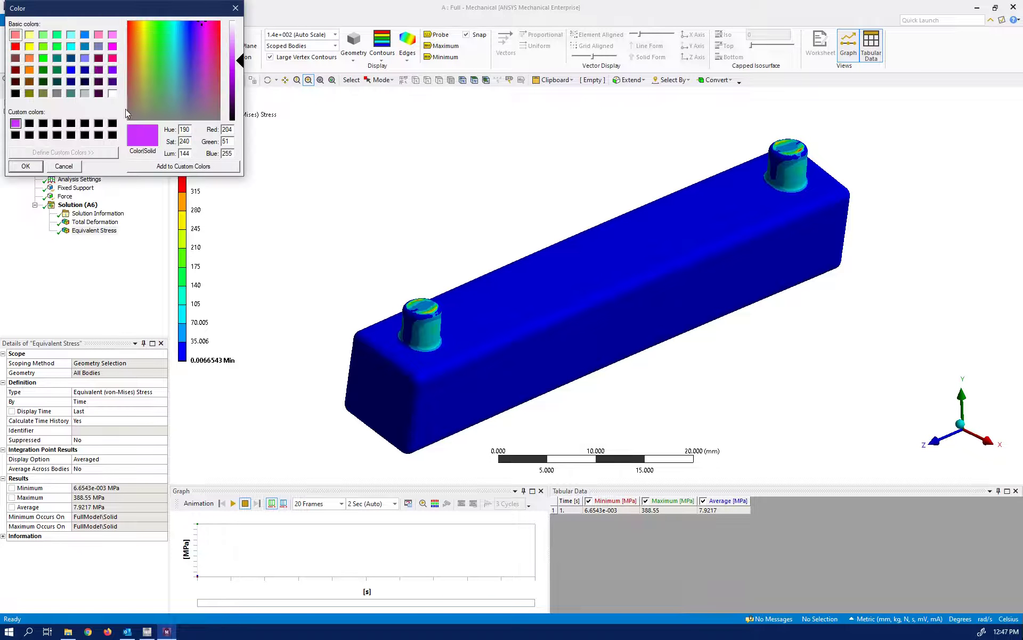
{"action": "left_click", "coordinate": [113, 93]}
{"action": "left_click", "coordinate": [25, 165]}
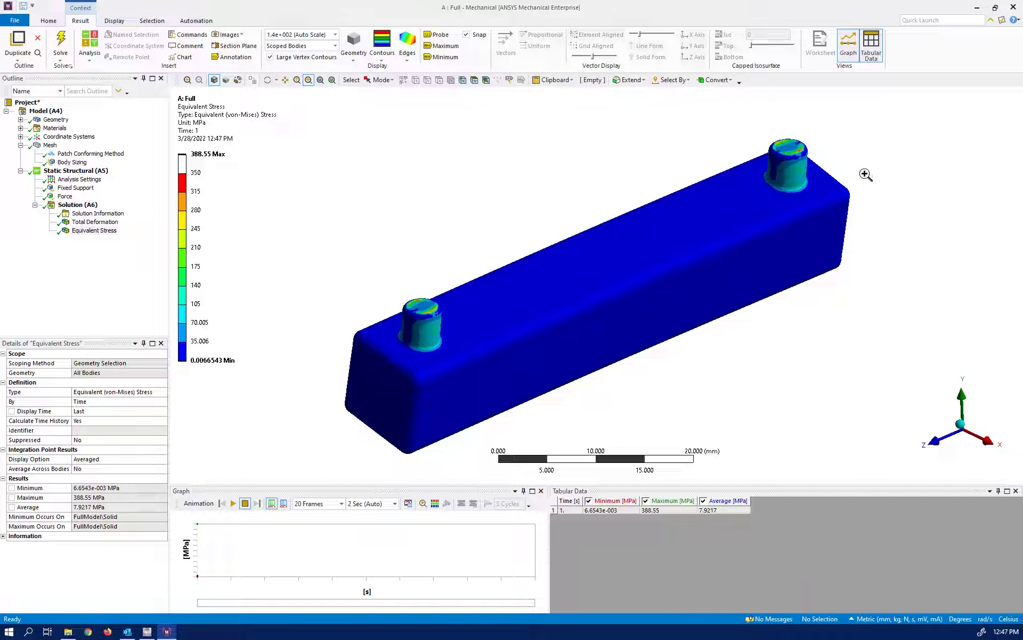
Examine the top of the far-end pin for regions where the stress exceeds the 350 MPa band boundary
{"action": "left_click", "coordinate": [200, 174]}
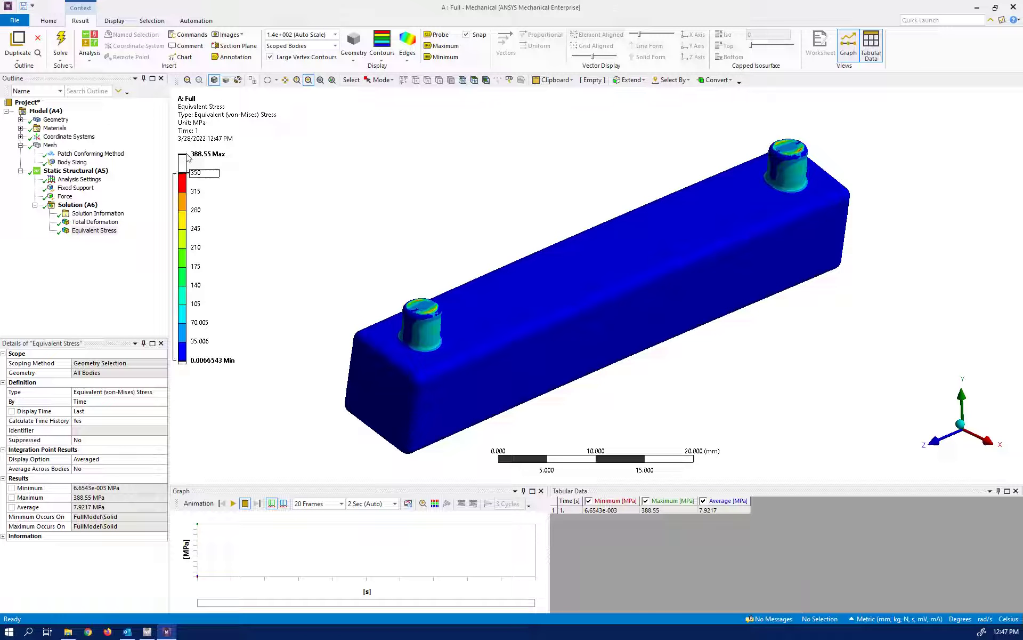
{"action": "scroll", "coordinate": [830, 149], "scroll_direction": "up", "scroll_amount": 3}
{"action": "scroll", "coordinate": [827, 140], "scroll_direction": "down", "scroll_amount": 2}
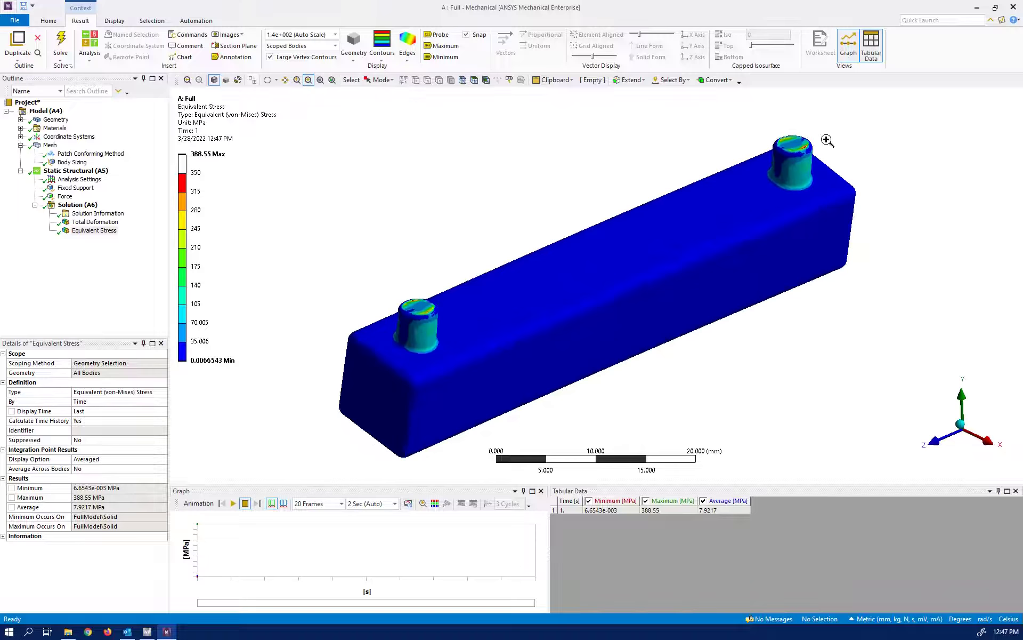
{"action": "left_click_drag", "start_coordinate": [734, 117], "coordinate": [870, 212]}
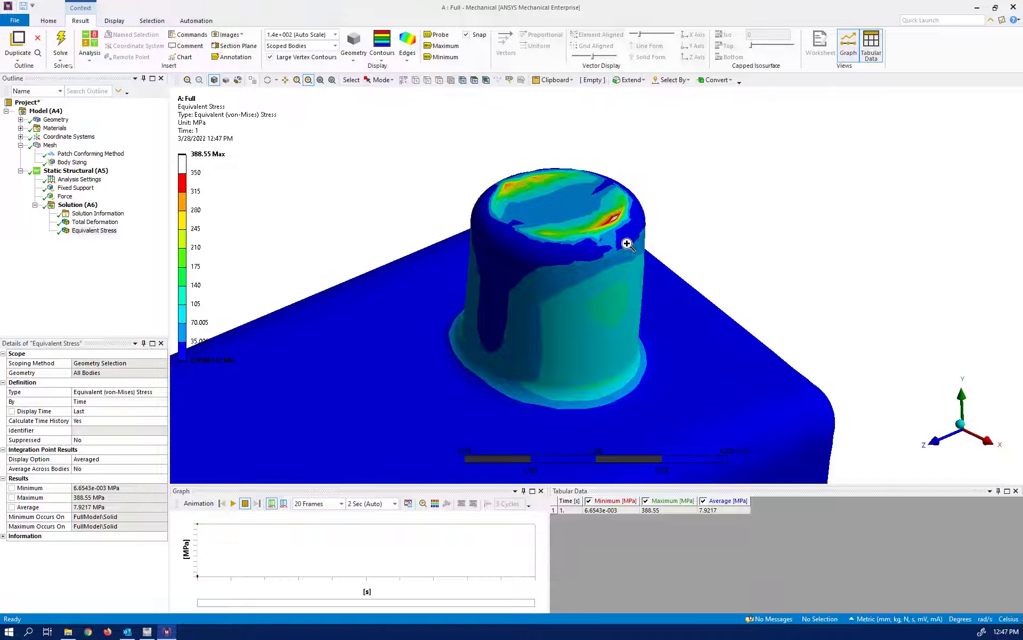
{"action": "left_click_drag", "start_coordinate": [442, 139], "coordinate": [700, 318]}
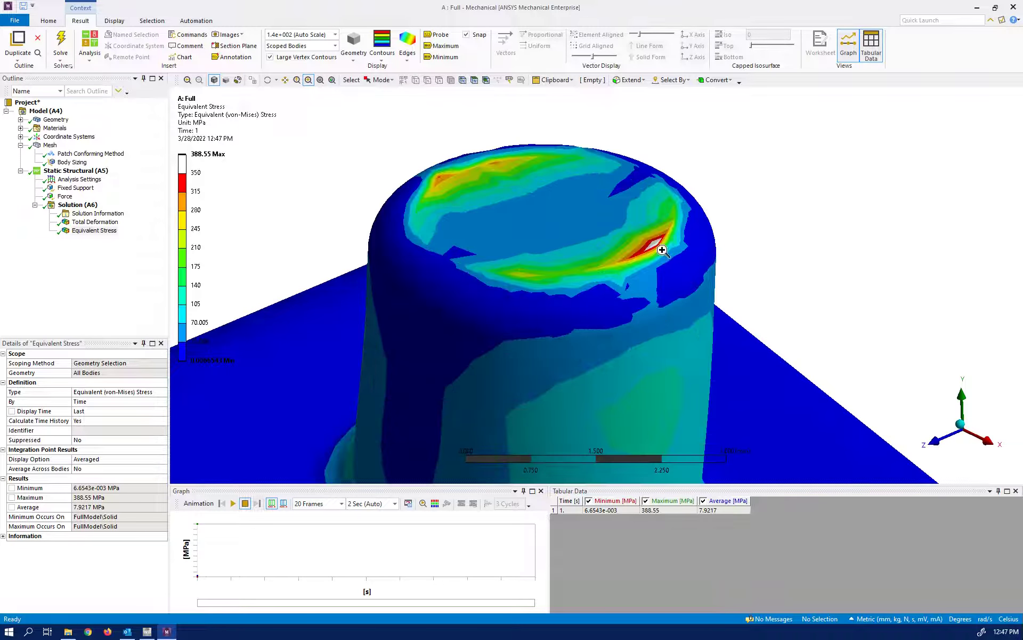
{"action": "left_click", "coordinate": [207, 154]}
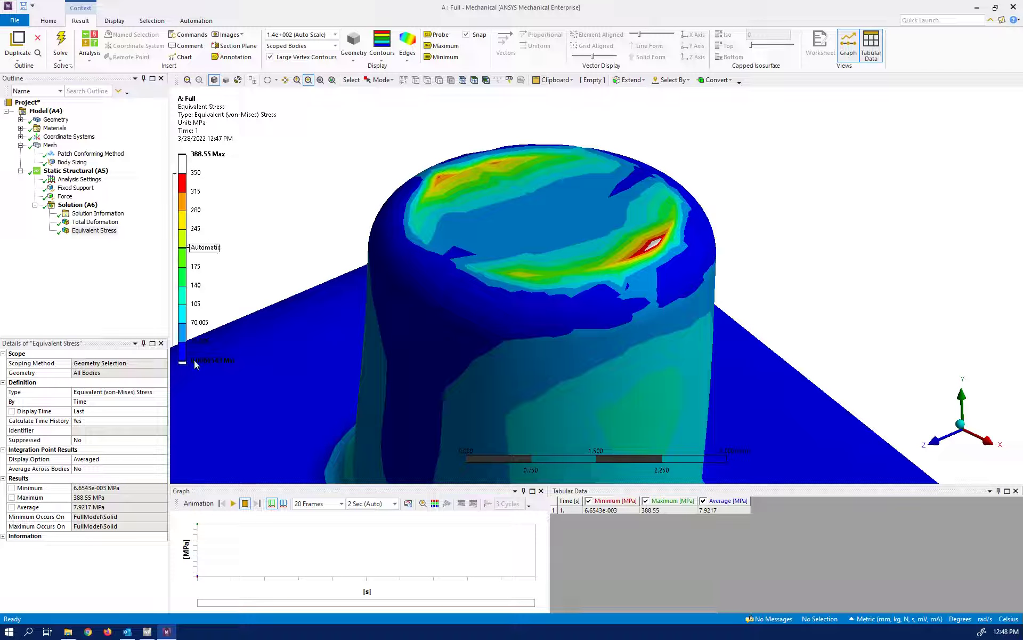
Reset all of the stress legend's settings to their defaults
{"action": "scroll", "coordinate": [247, 259], "scroll_direction": "down", "scroll_amount": 2}
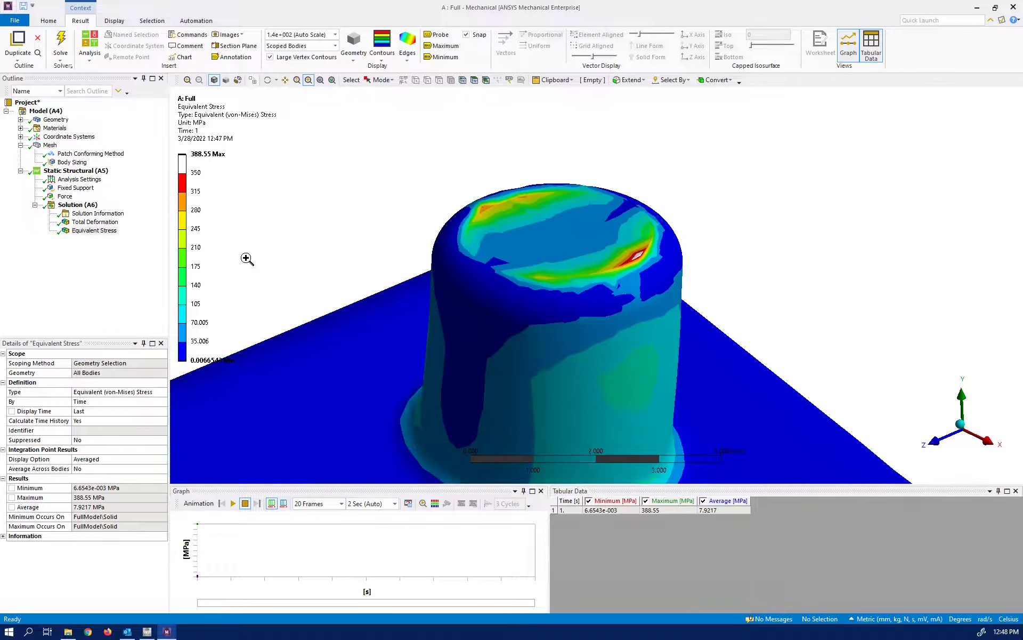
{"action": "scroll", "coordinate": [246, 259], "scroll_direction": "down", "scroll_amount": 2}
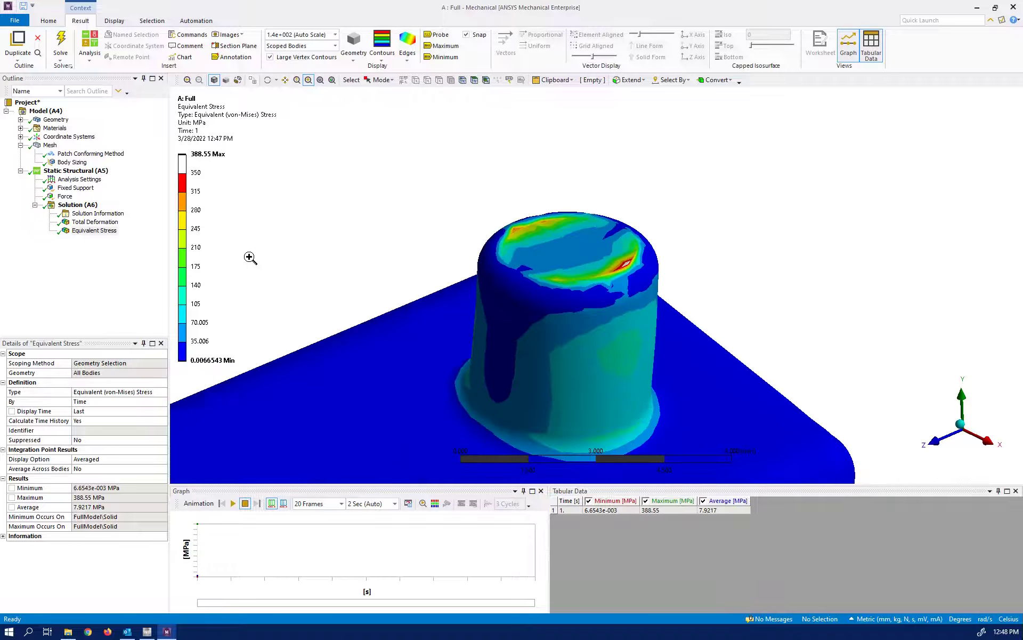
{"action": "right_click", "coordinate": [184, 268]}
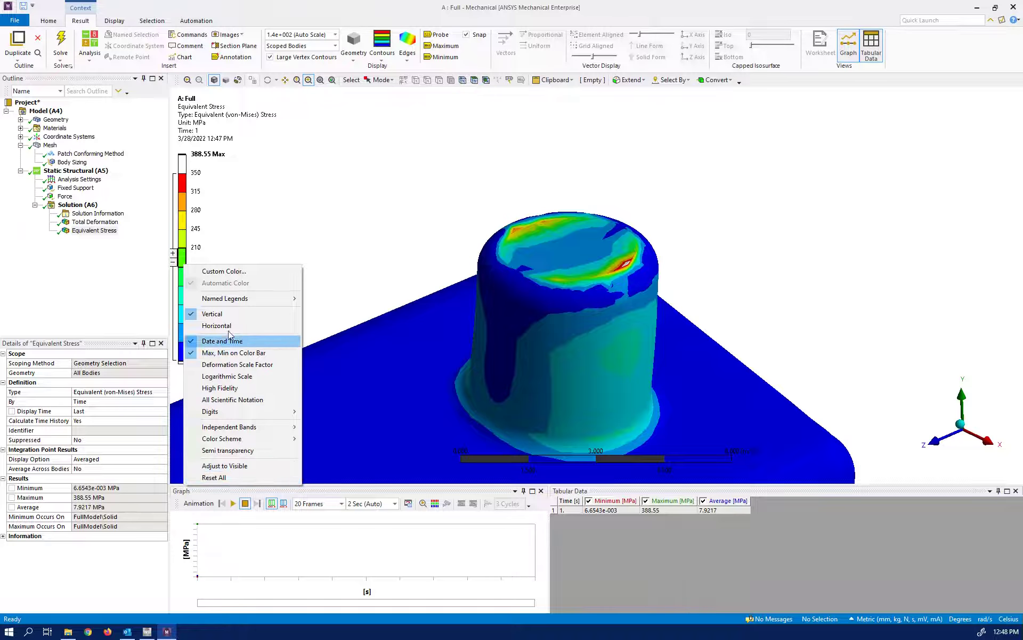
{"action": "left_click", "coordinate": [214, 478]}
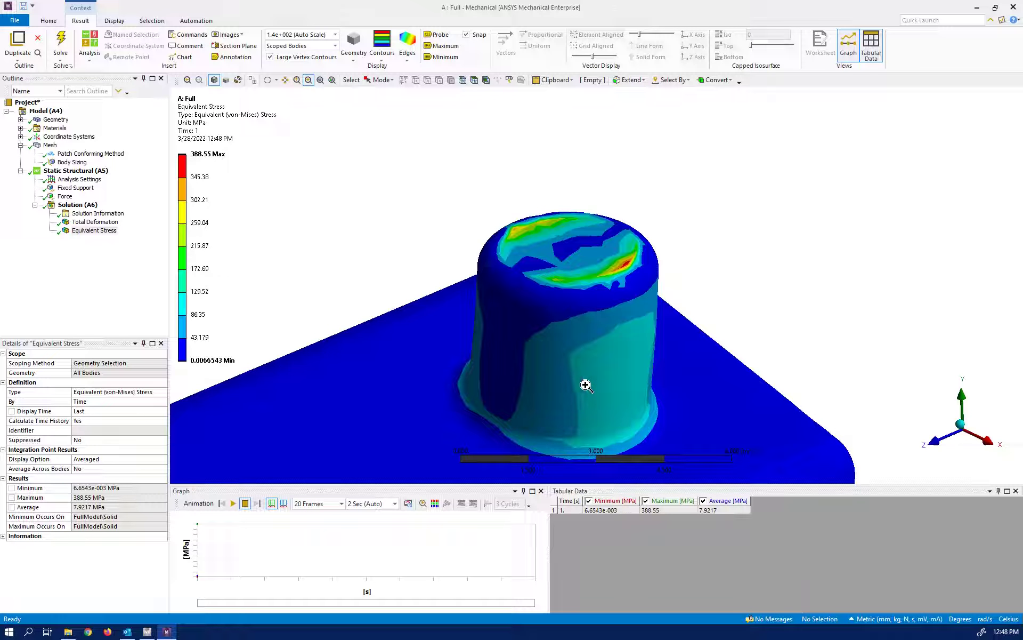
Check the mesh's node and element counts and the solution's elapsed time, memory use and result file size
{"action": "left_click", "coordinate": [49, 145]}
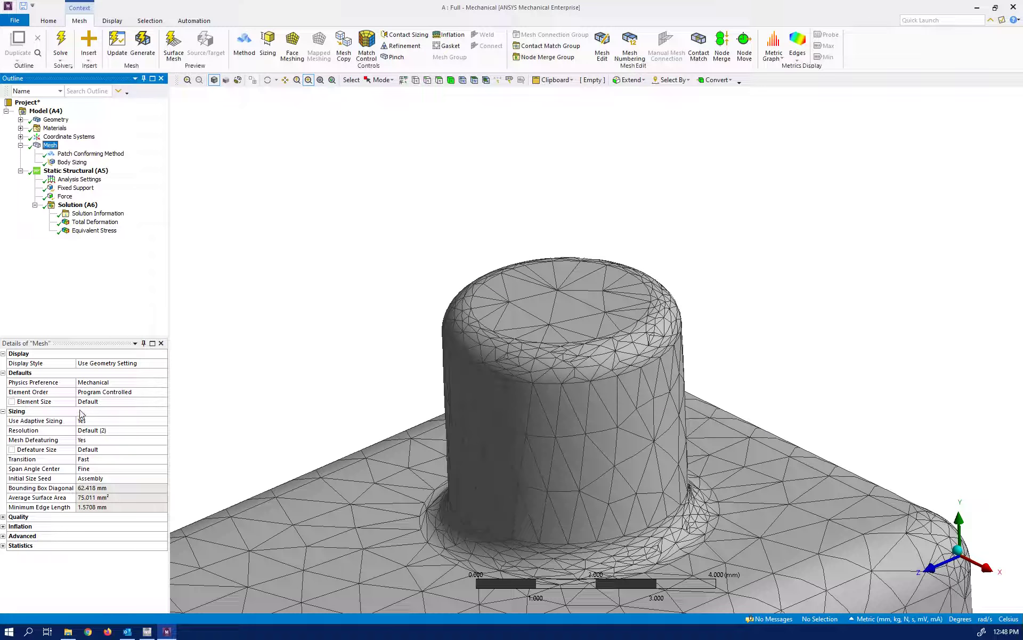
{"action": "left_click", "coordinate": [4, 546]}
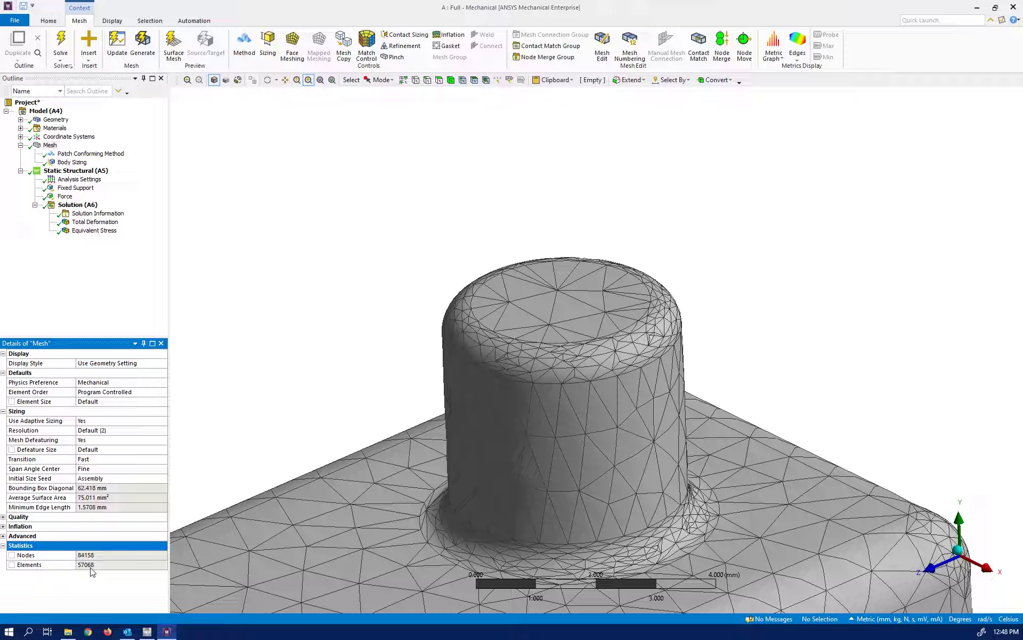
{"action": "left_click", "coordinate": [56, 205]}
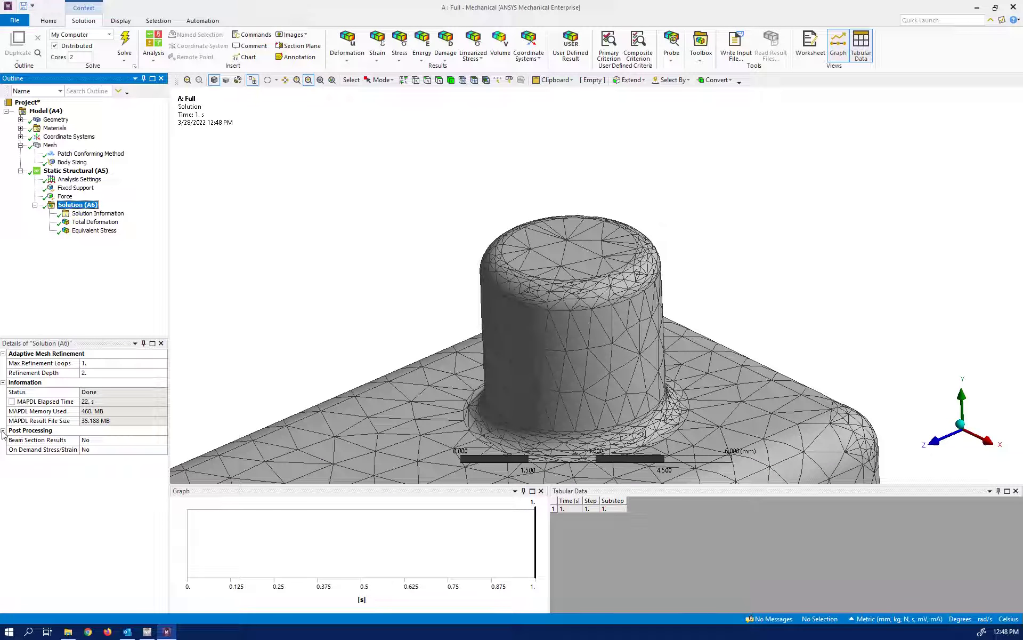
{"action": "left_click", "coordinate": [3, 430]}
{"action": "left_click", "coordinate": [4, 430]}
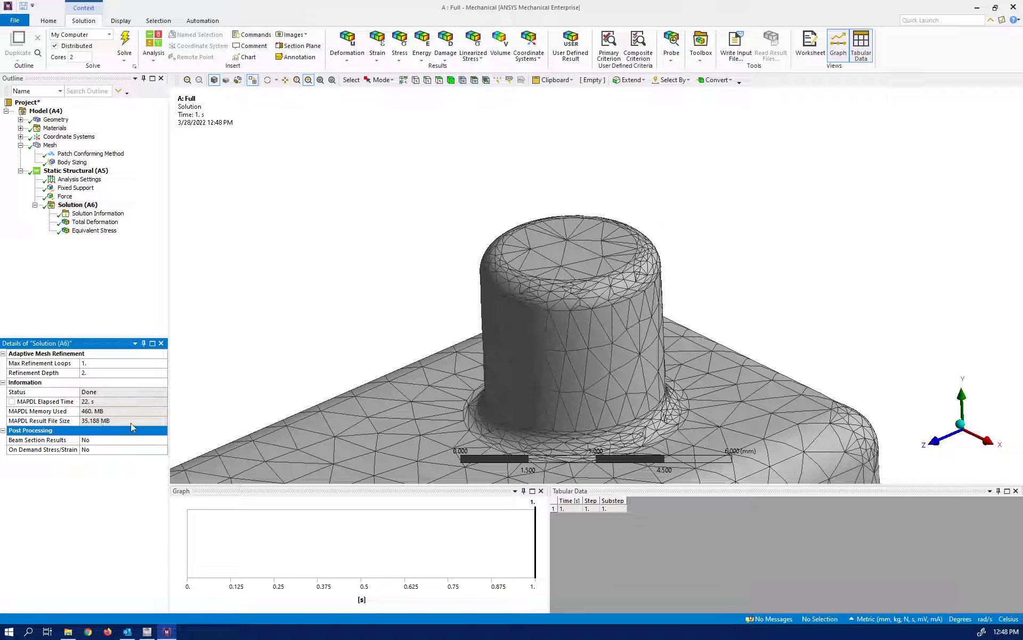
Close the full model's Mechanical session and open the Half system's model from the Workbench project
{"action": "left_click", "coordinate": [1009, 8]}
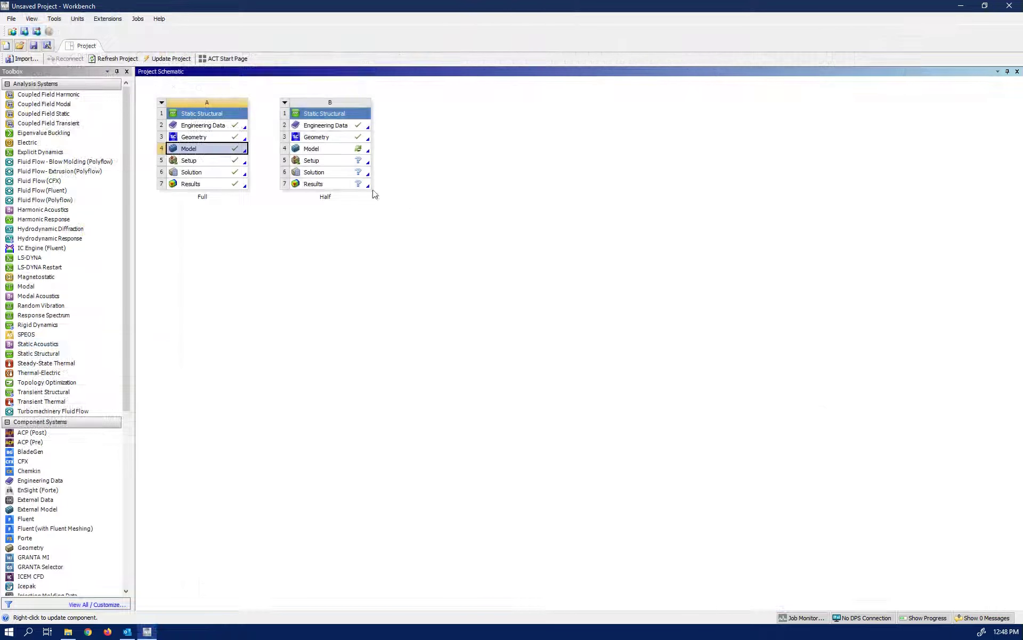
{"action": "double_click", "coordinate": [320, 149]}
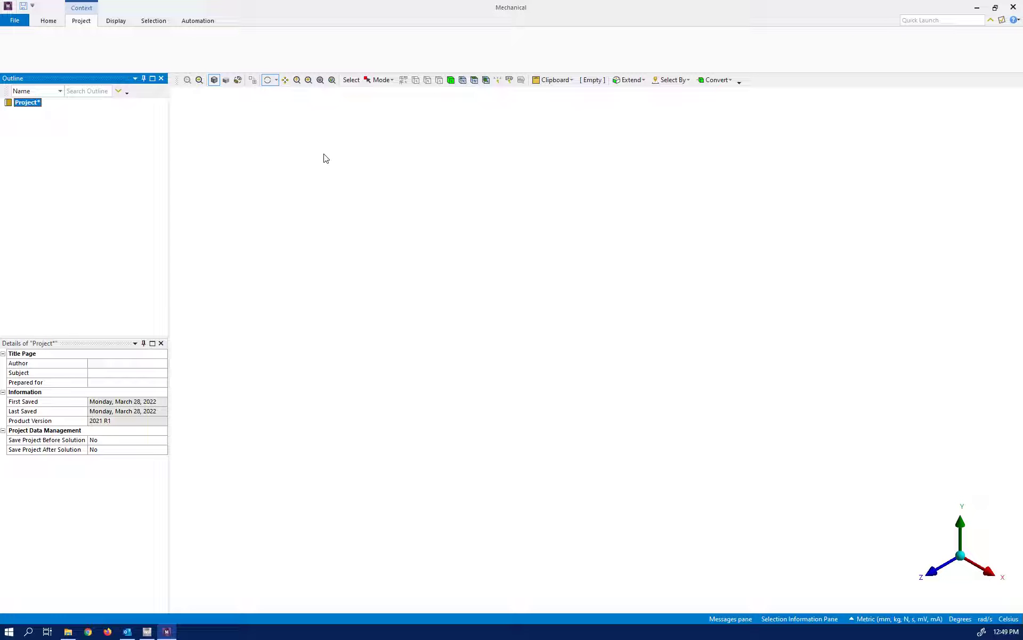
Add a symmetry region scoped to the flat cut end face of the half bar
{"action": "left_click", "coordinate": [323, 157]}
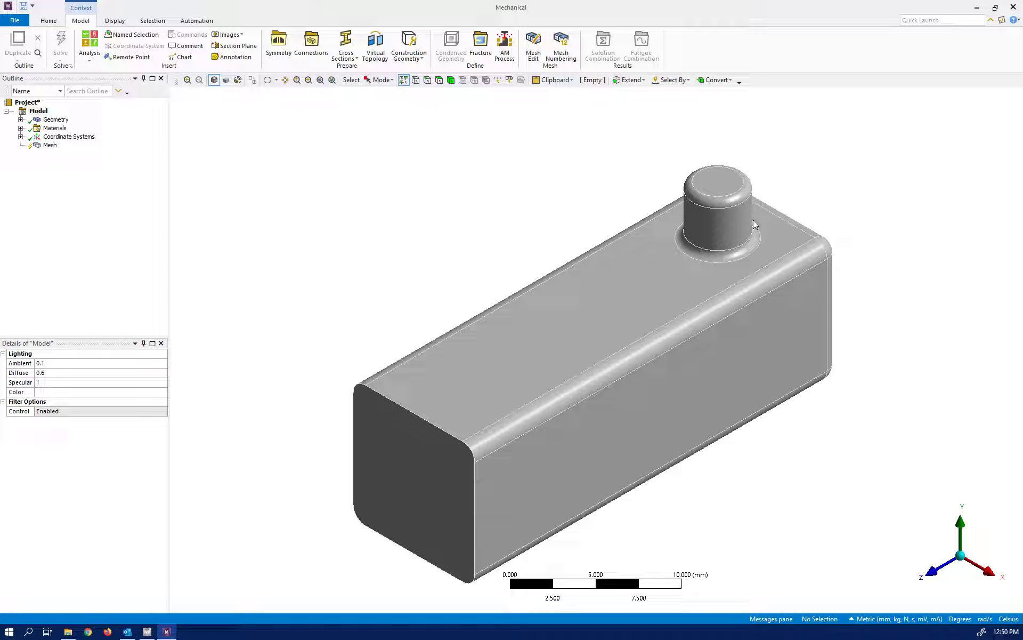
{"action": "left_click", "coordinate": [404, 483]}
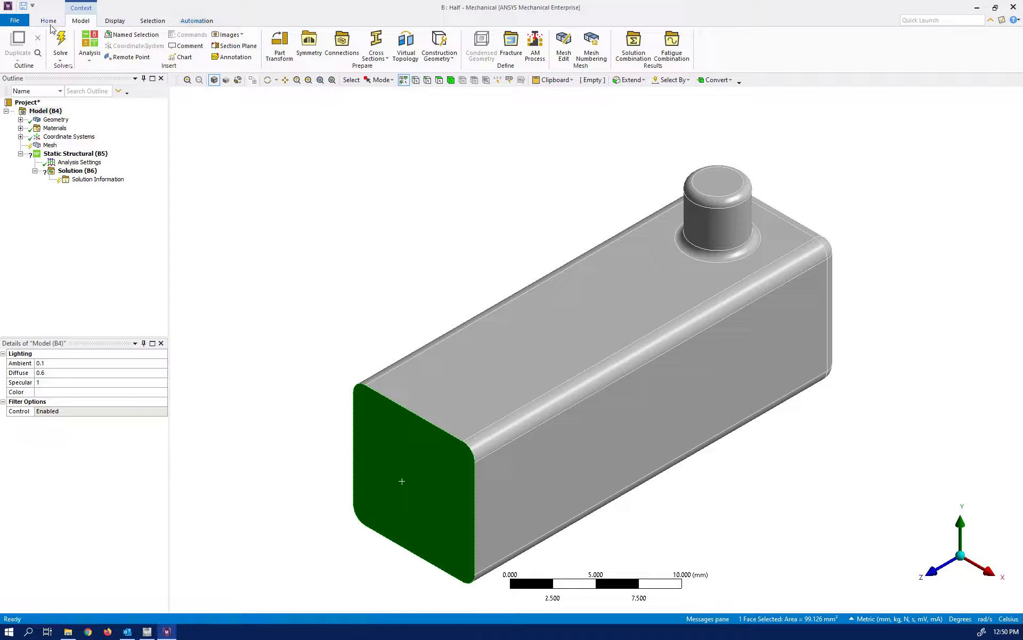
{"action": "left_click", "coordinate": [311, 57]}
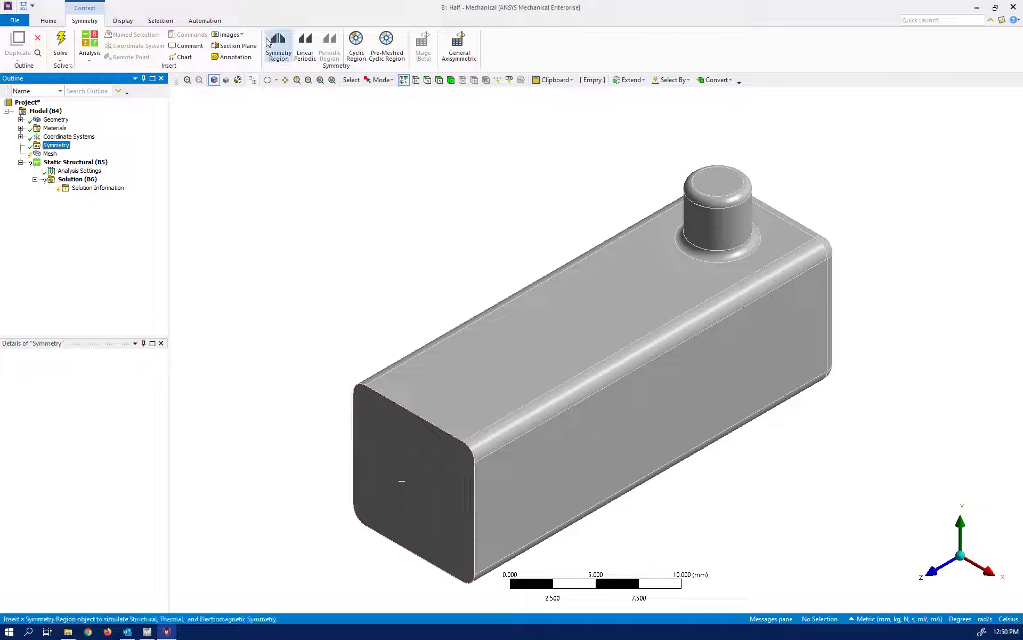
{"action": "left_click", "coordinate": [277, 45]}
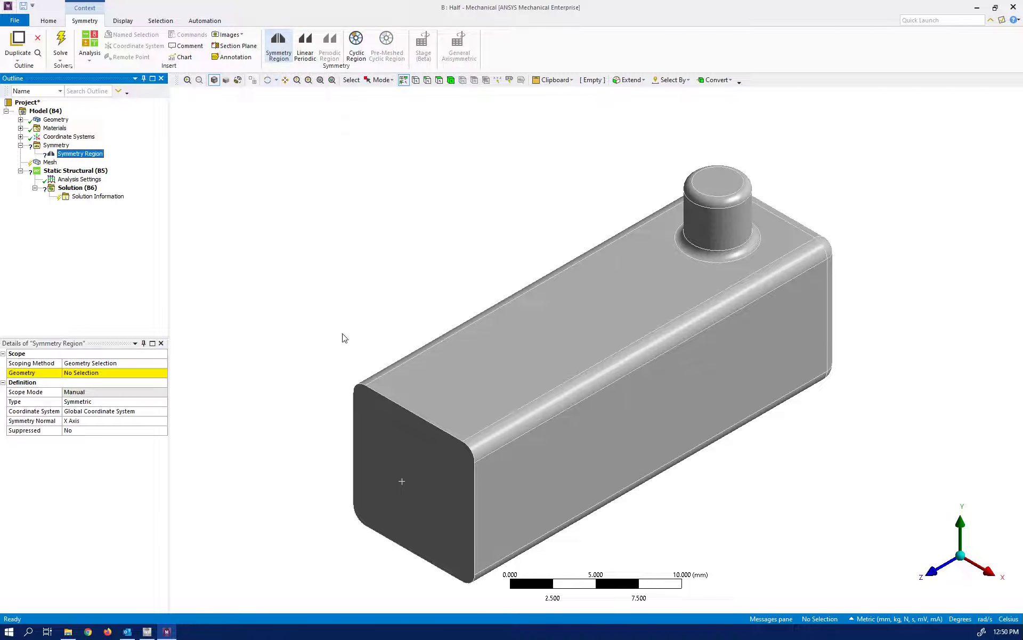
{"action": "left_click", "coordinate": [406, 461]}
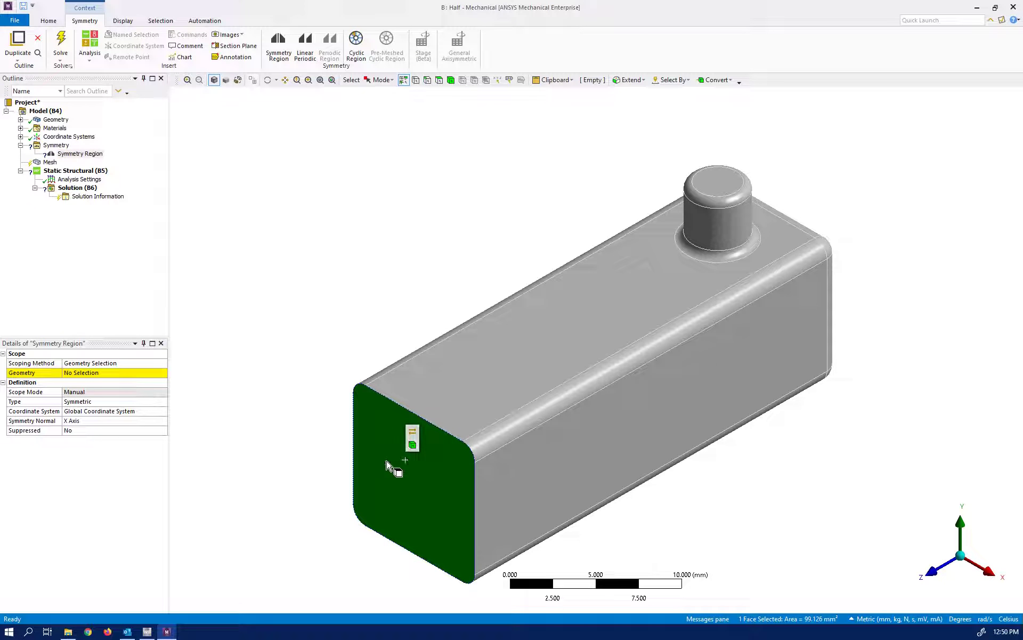
{"action": "left_click", "coordinate": [73, 376]}
{"action": "left_click", "coordinate": [73, 373]}
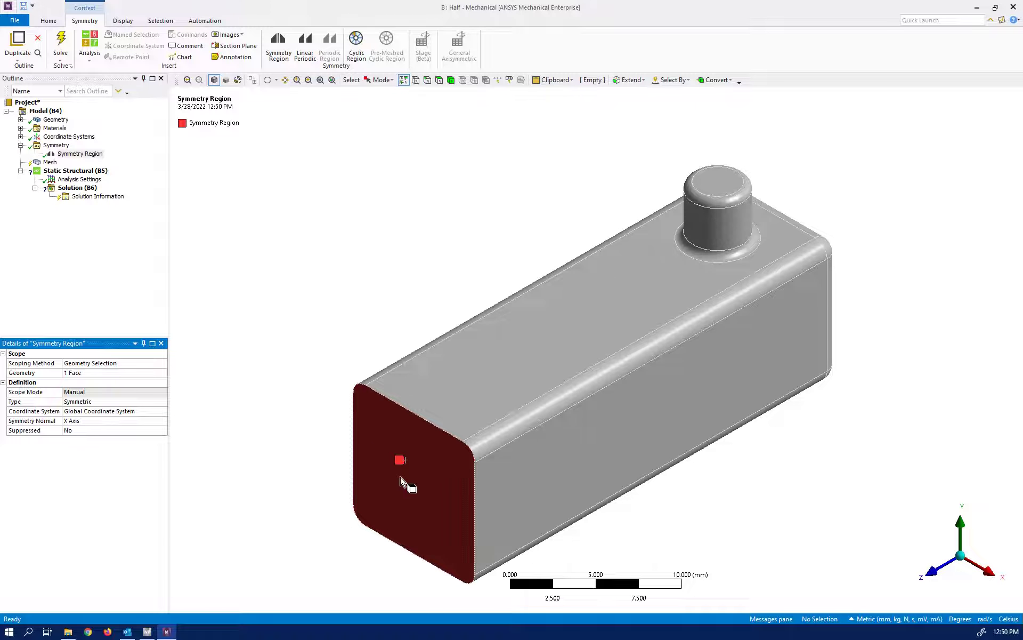
Set the symmetry region's symmetry normal to the Z Axis
{"action": "left_click", "coordinate": [70, 420]}
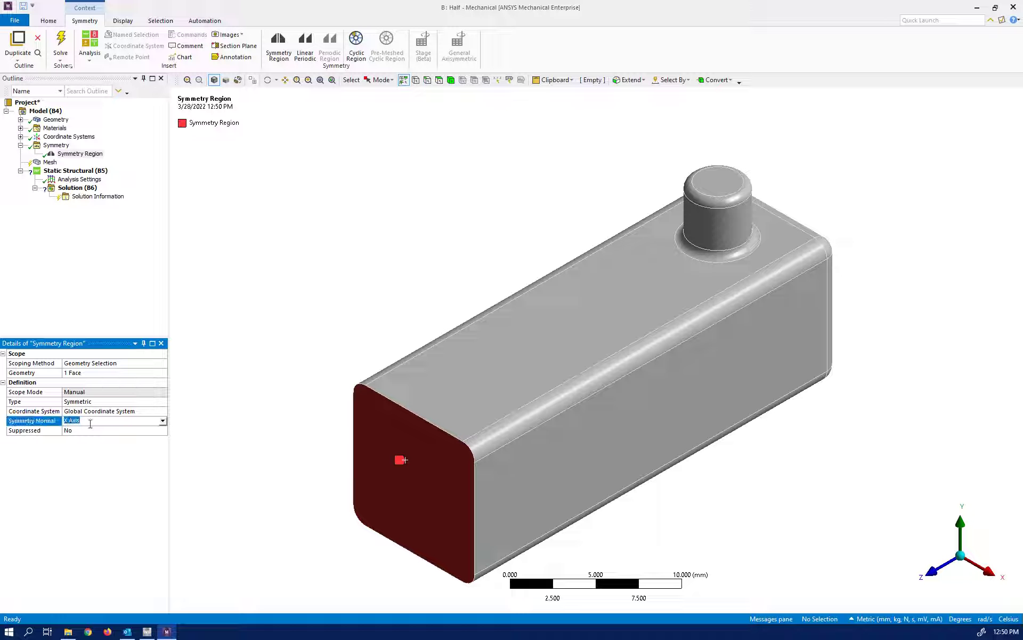
{"action": "left_click", "coordinate": [162, 421]}
{"action": "left_click", "coordinate": [69, 448]}
{"action": "left_click", "coordinate": [80, 154]}
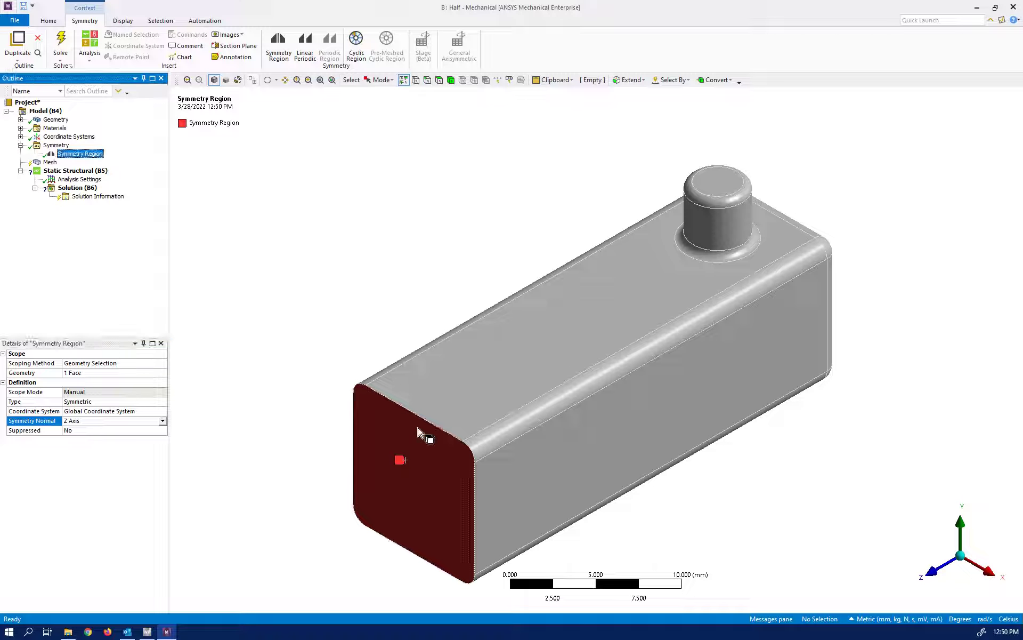
{"action": "left_click", "coordinate": [21, 146]}
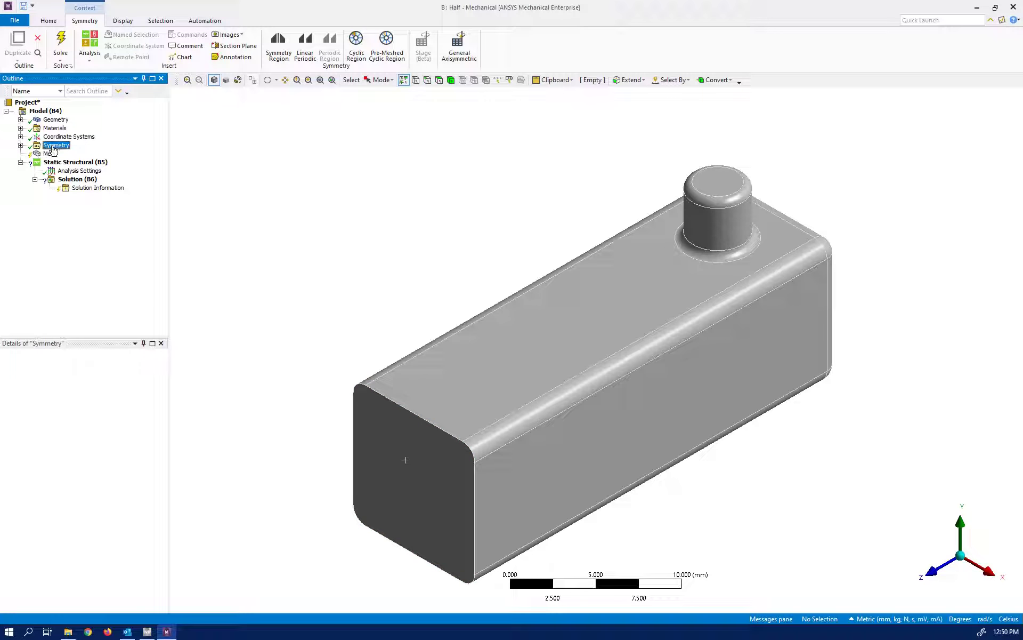
Insert a mesh method scoped to the whole half-bar body
{"action": "right_click", "coordinate": [52, 153]}
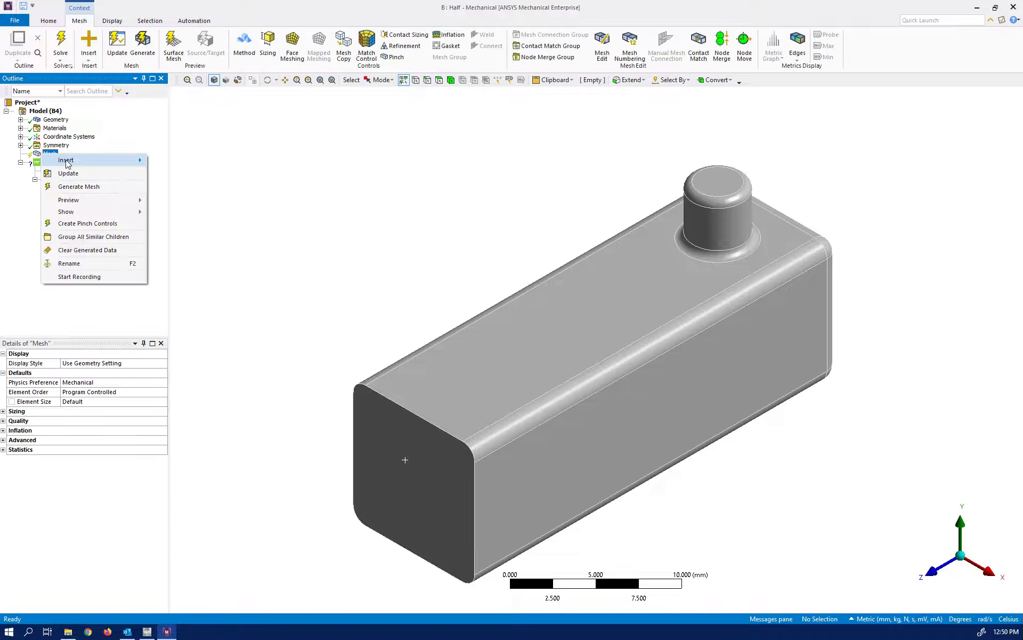
{"action": "mouse_move", "coordinate": [72, 163]}
{"action": "left_click", "coordinate": [175, 161]}
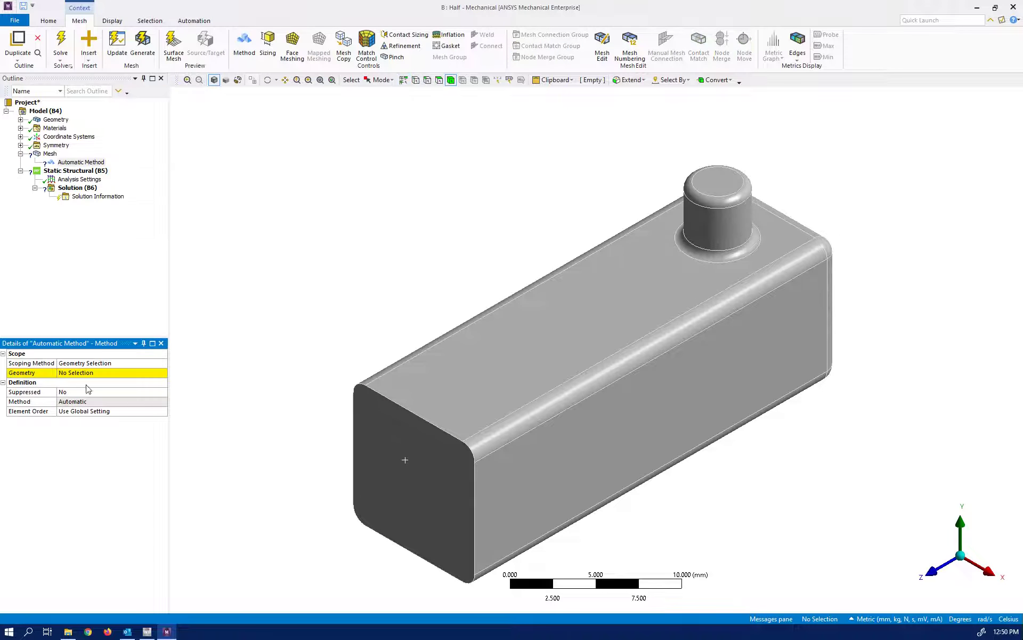
{"action": "left_click", "coordinate": [445, 369]}
{"action": "left_click", "coordinate": [67, 373]}
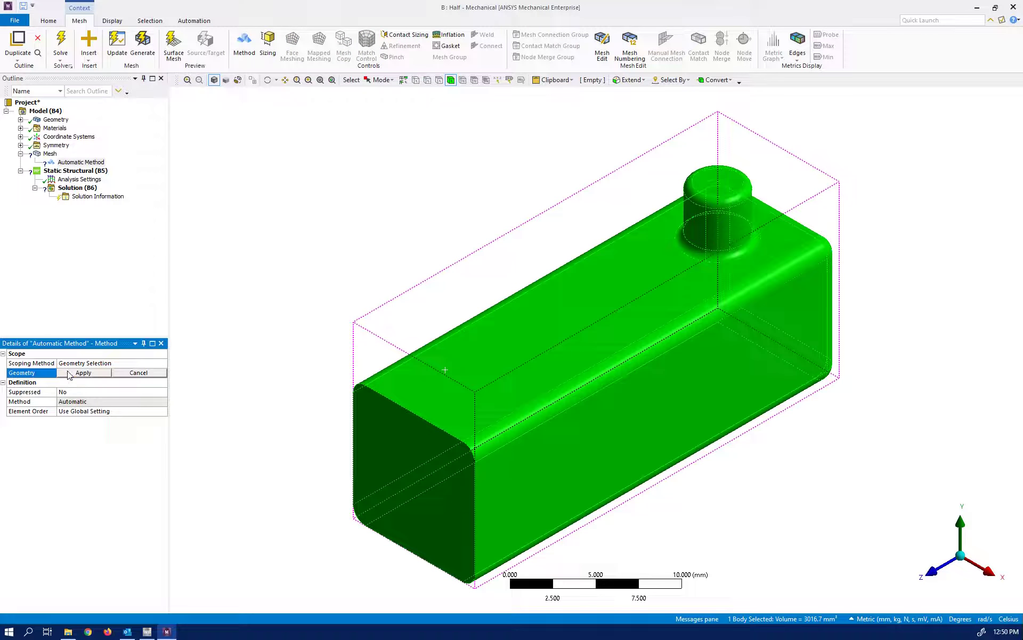
{"action": "left_click", "coordinate": [65, 376]}
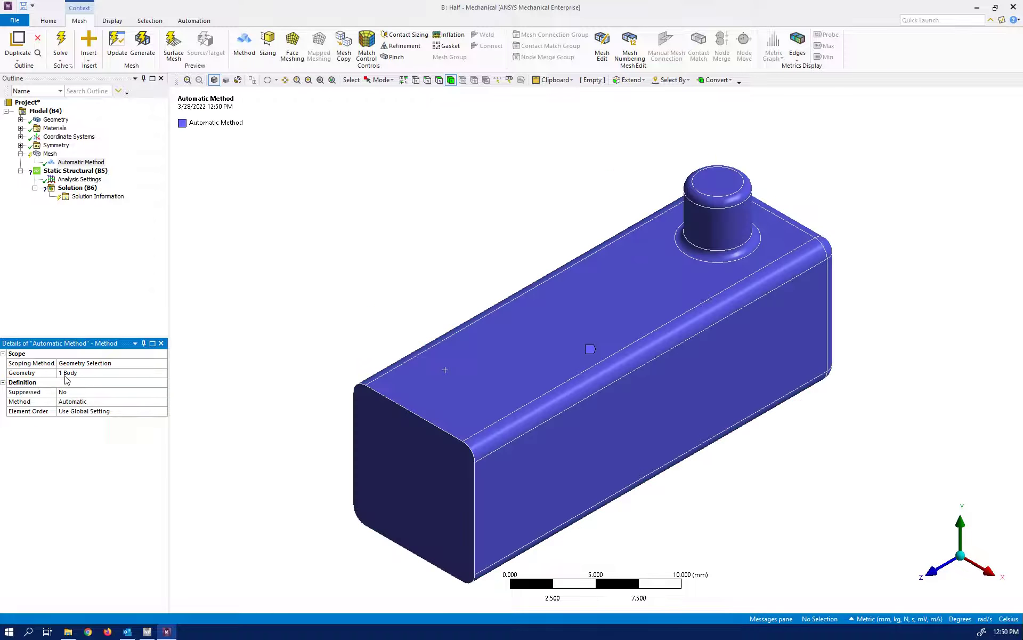
Add a body sizing to the half bar with an element size of 1.0 mm
{"action": "left_click", "coordinate": [48, 154]}
{"action": "right_click", "coordinate": [48, 154]}
{"action": "mouse_move", "coordinate": [72, 161]}
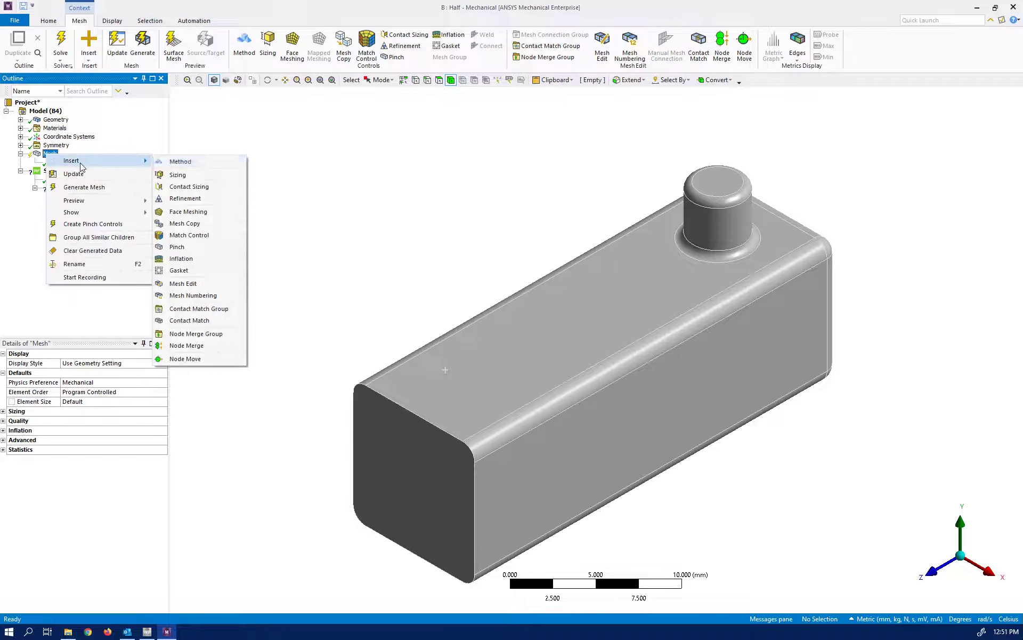
{"action": "left_click", "coordinate": [216, 176]}
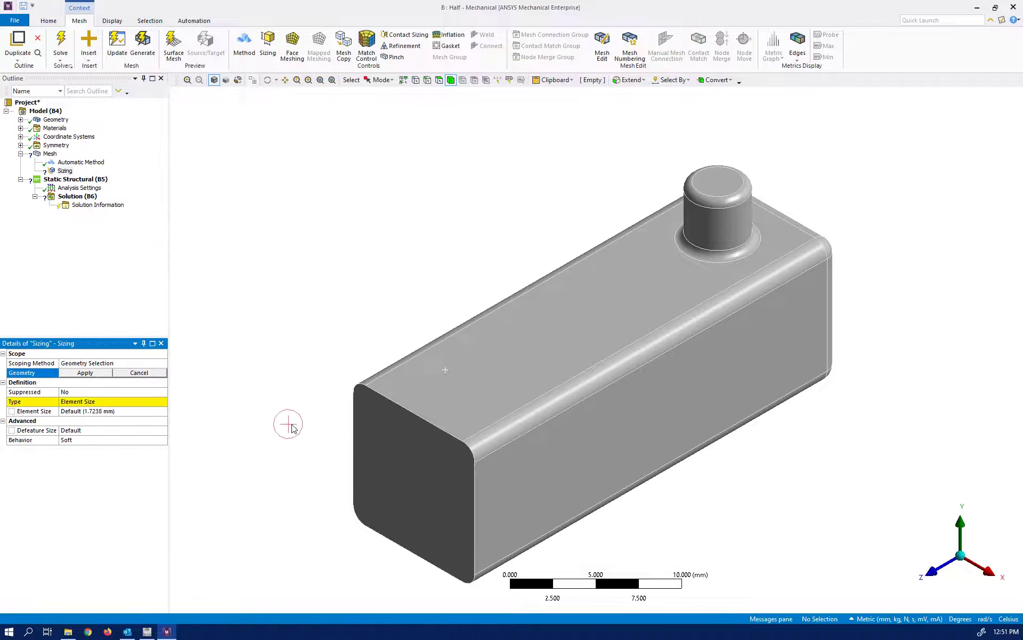
{"action": "left_click", "coordinate": [463, 389]}
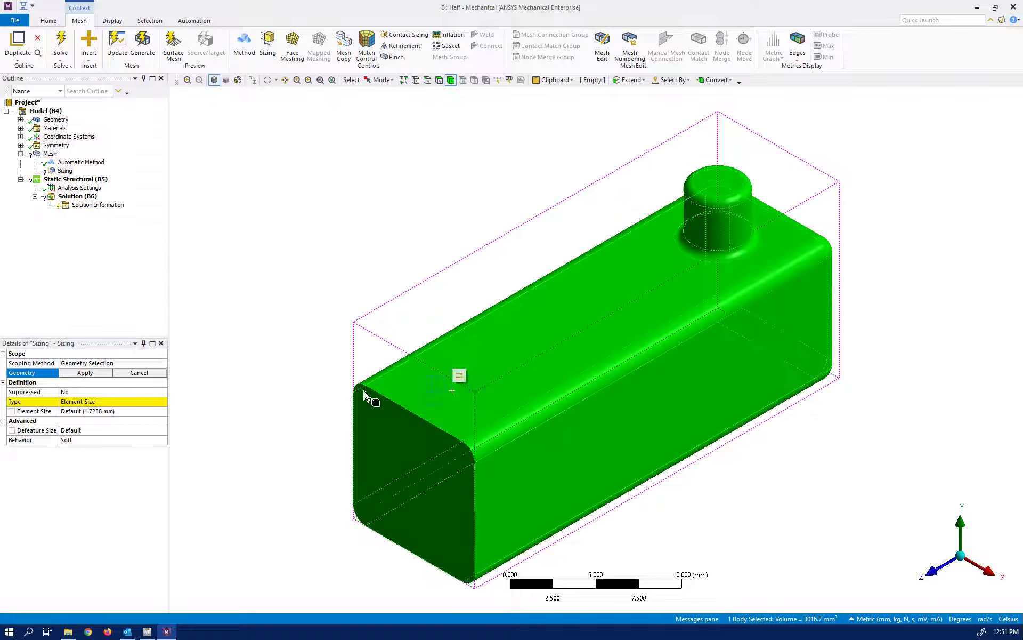
{"action": "left_click", "coordinate": [83, 372]}
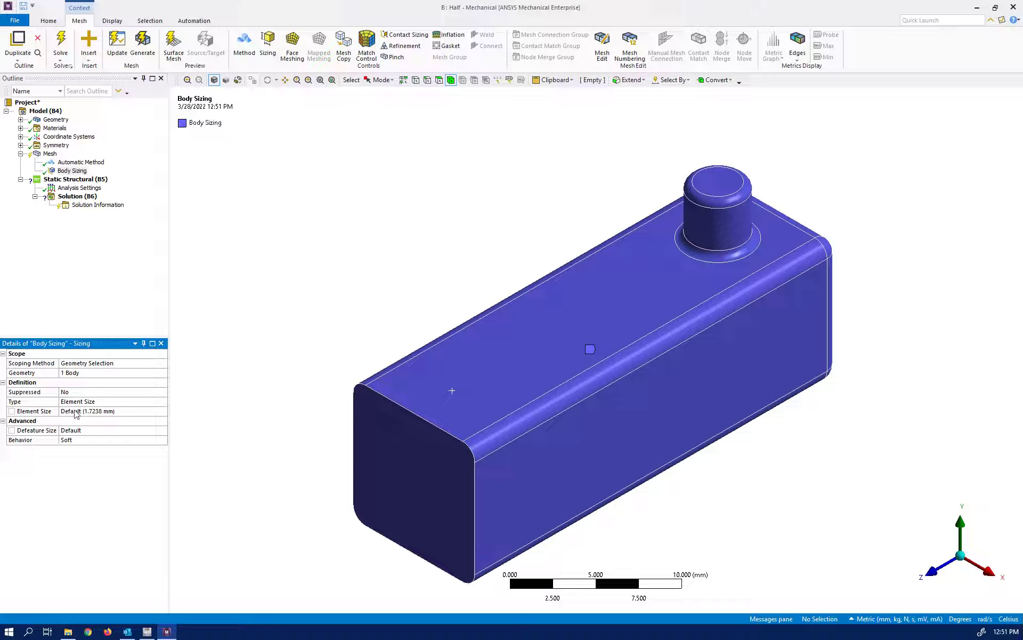
{"action": "left_click", "coordinate": [75, 411]}
{"action": "type", "text": "1.0"}
{"action": "key", "text": "Return"}
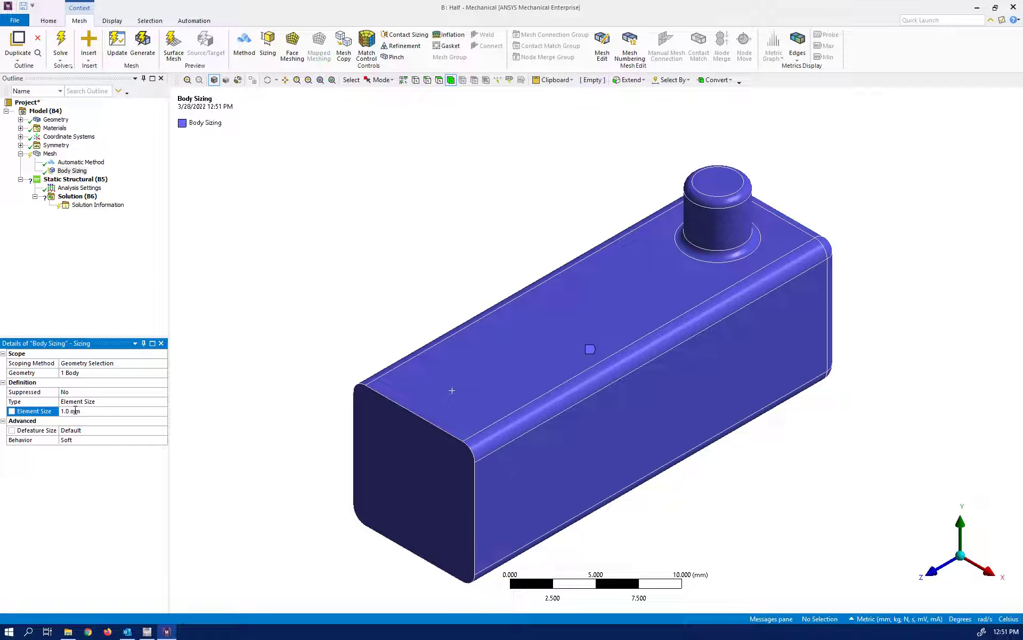
Set the mesh's Span Angle Center to Fine in the global sizing settings
{"action": "left_click", "coordinate": [49, 155]}
{"action": "left_click", "coordinate": [3, 412]}
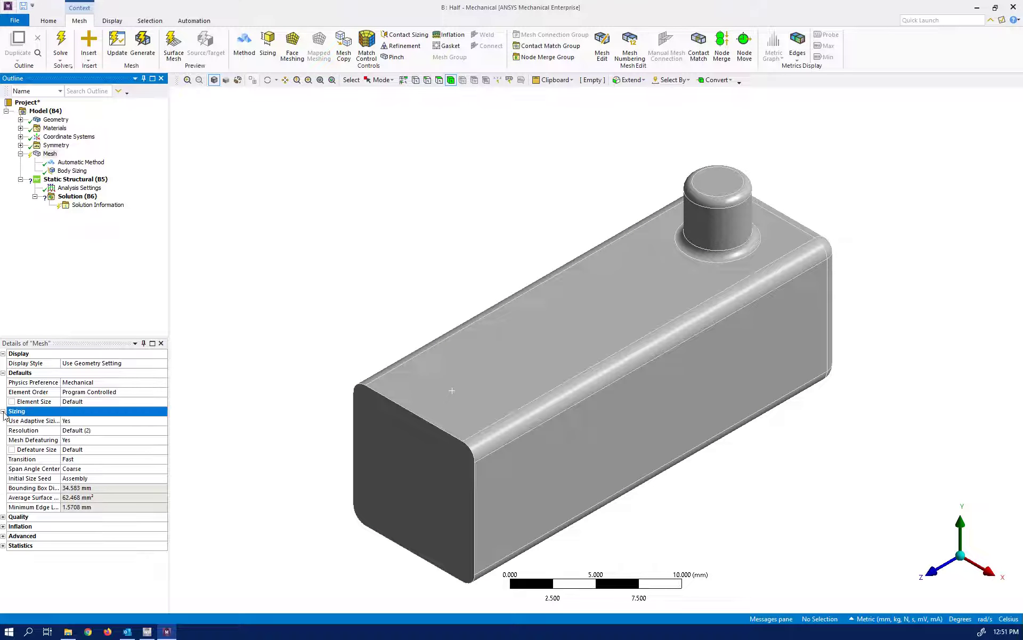
{"action": "left_click", "coordinate": [163, 469]}
{"action": "left_click", "coordinate": [162, 469]}
{"action": "left_click", "coordinate": [114, 492]}
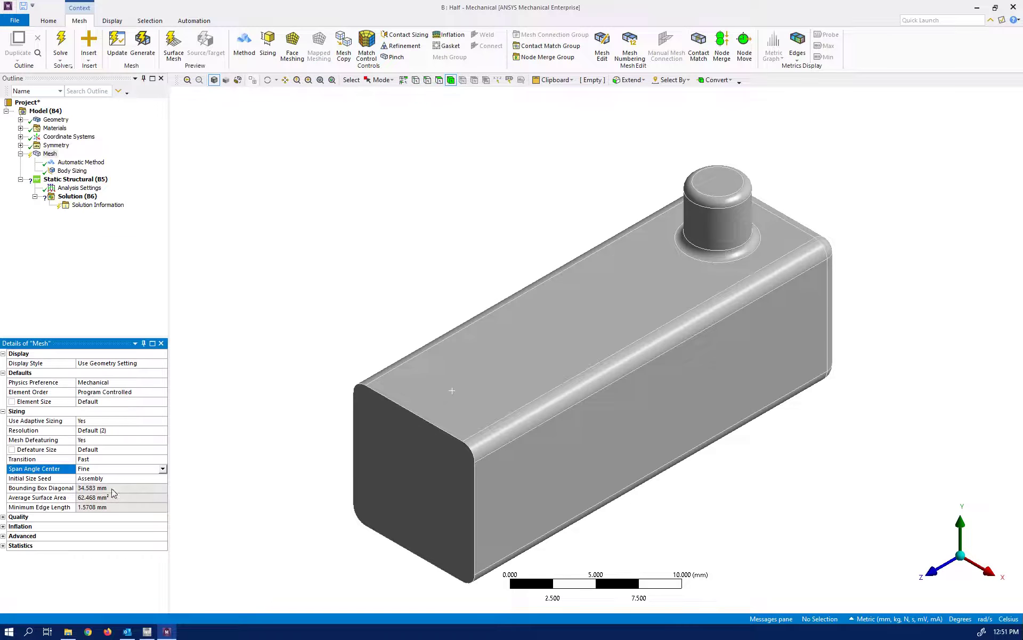
{"action": "left_click", "coordinate": [90, 292]}
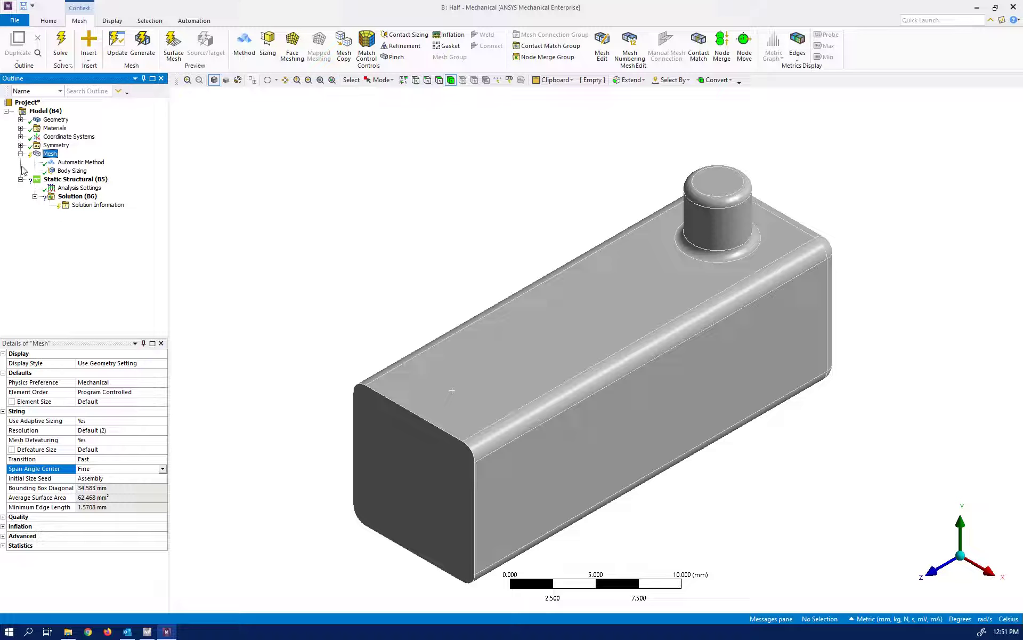
Generate the half model's mesh
{"action": "right_click", "coordinate": [39, 155]}
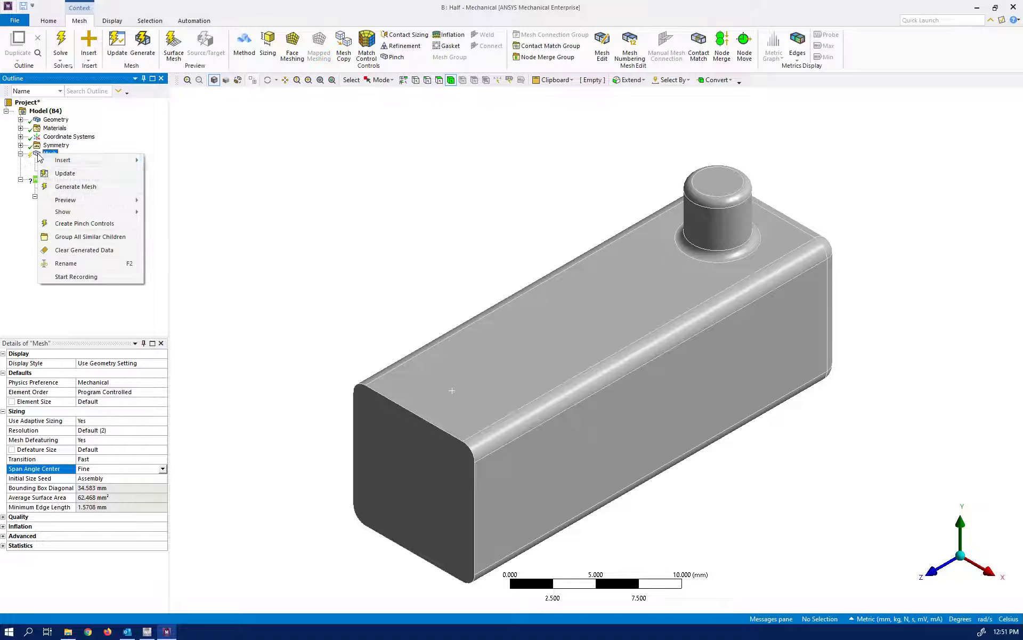
{"action": "left_click", "coordinate": [63, 187]}
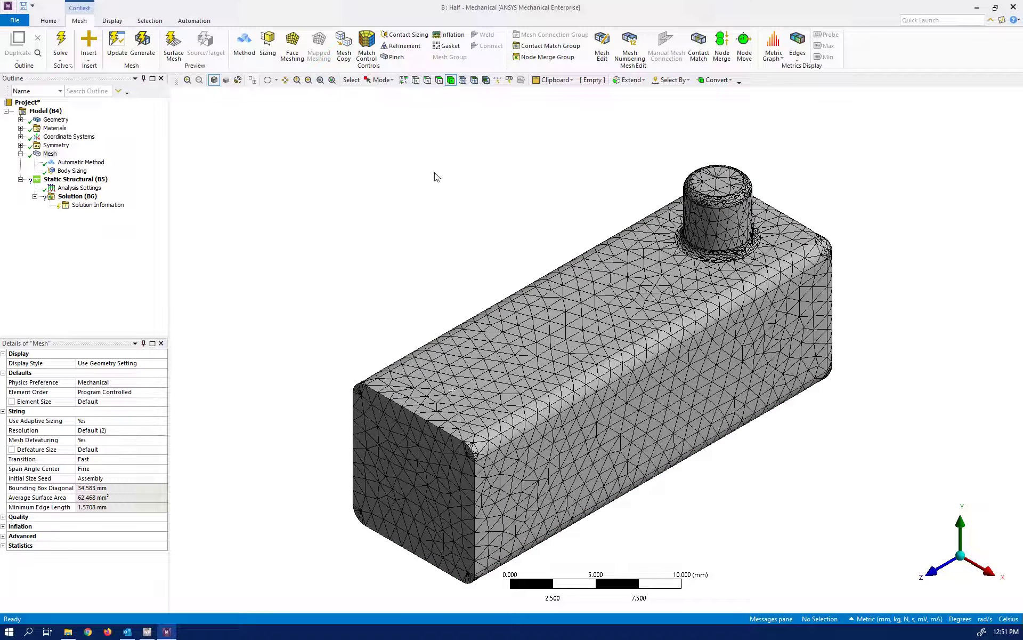
{"action": "scroll", "coordinate": [718, 198], "scroll_direction": "up", "scroll_amount": 2}
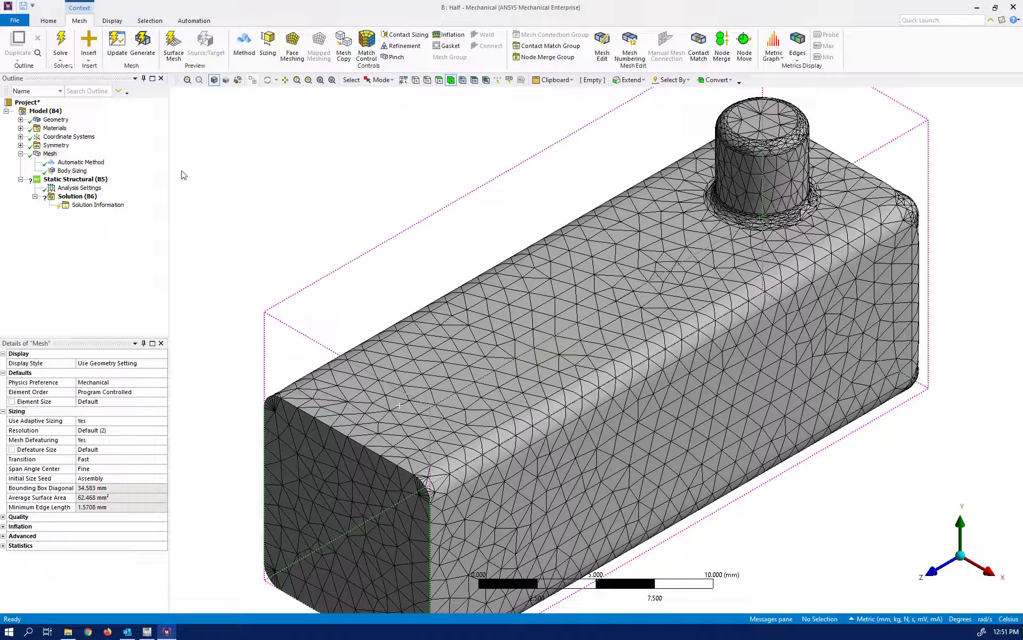
Add a fixed support on the flat top face of the pin
{"action": "left_click", "coordinate": [60, 180]}
{"action": "right_click", "coordinate": [59, 179]}
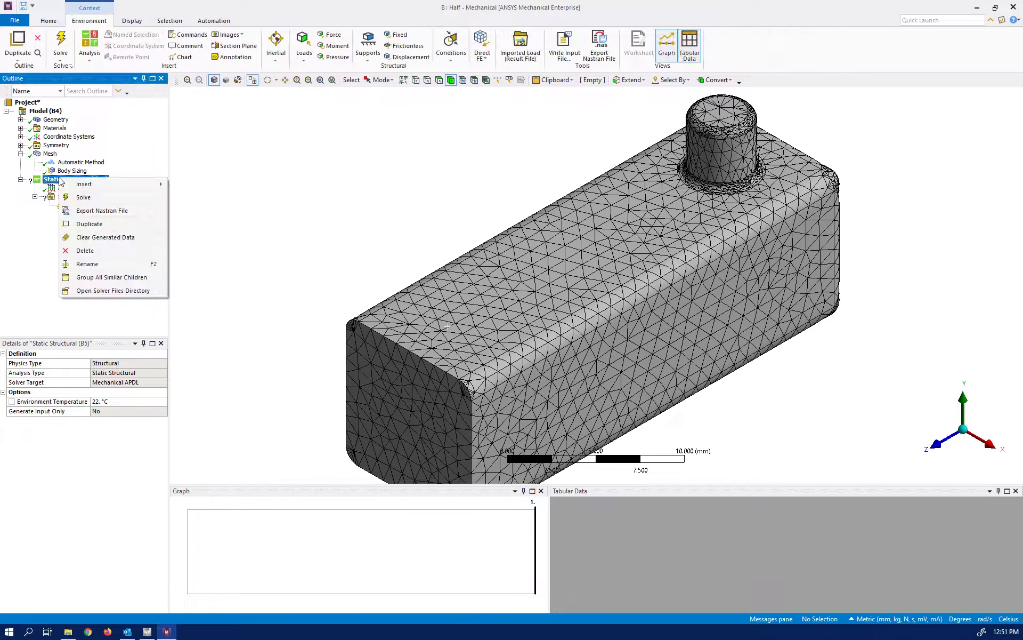
{"action": "mouse_move", "coordinate": [113, 183]}
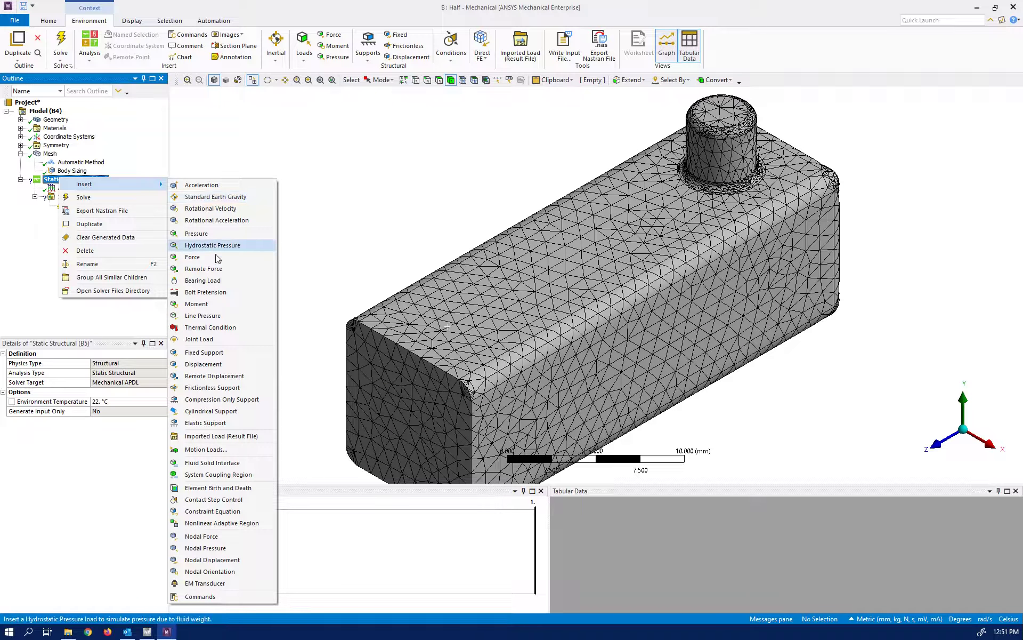
{"action": "left_click", "coordinate": [219, 352]}
{"action": "left_click", "coordinate": [711, 110]}
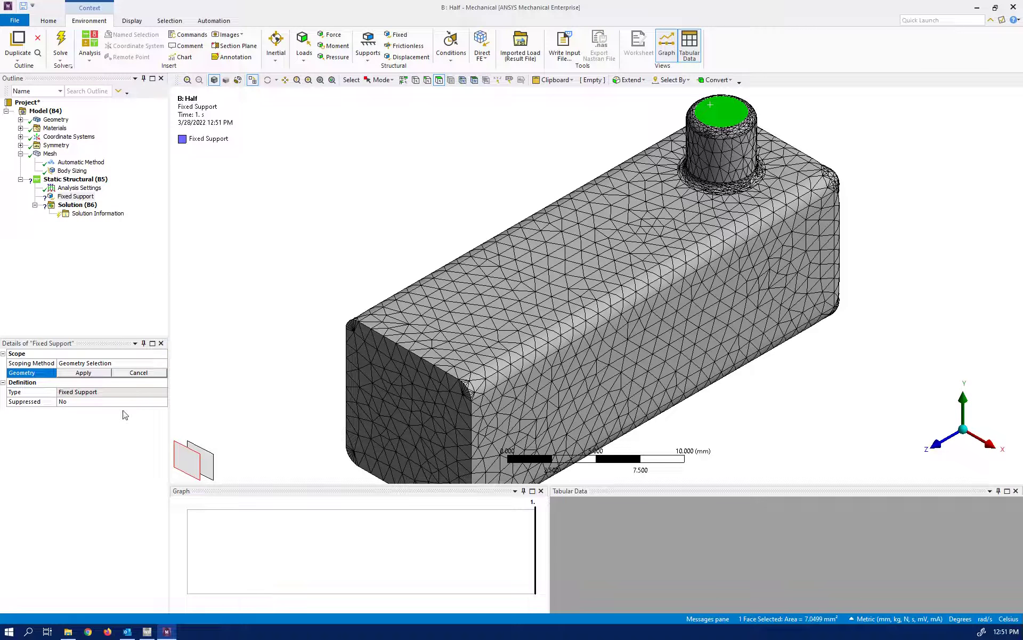
{"action": "left_click", "coordinate": [88, 375]}
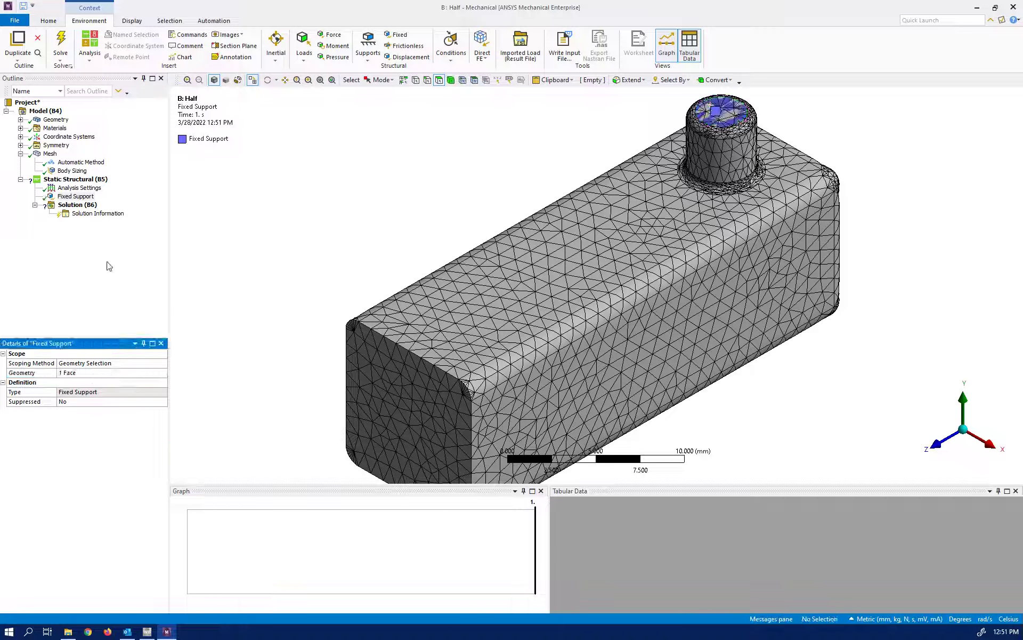
Apply a 100 N force to the bar's long flat side face
{"action": "right_click", "coordinate": [63, 180]}
{"action": "mouse_move", "coordinate": [87, 184]}
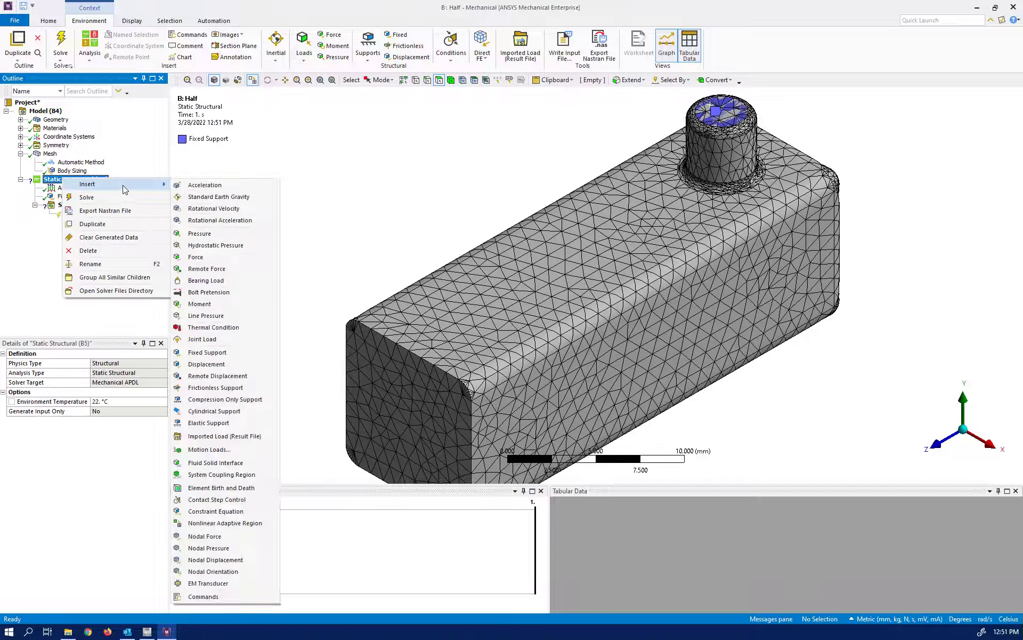
{"action": "left_click", "coordinate": [216, 257]}
{"action": "left_click", "coordinate": [634, 377]}
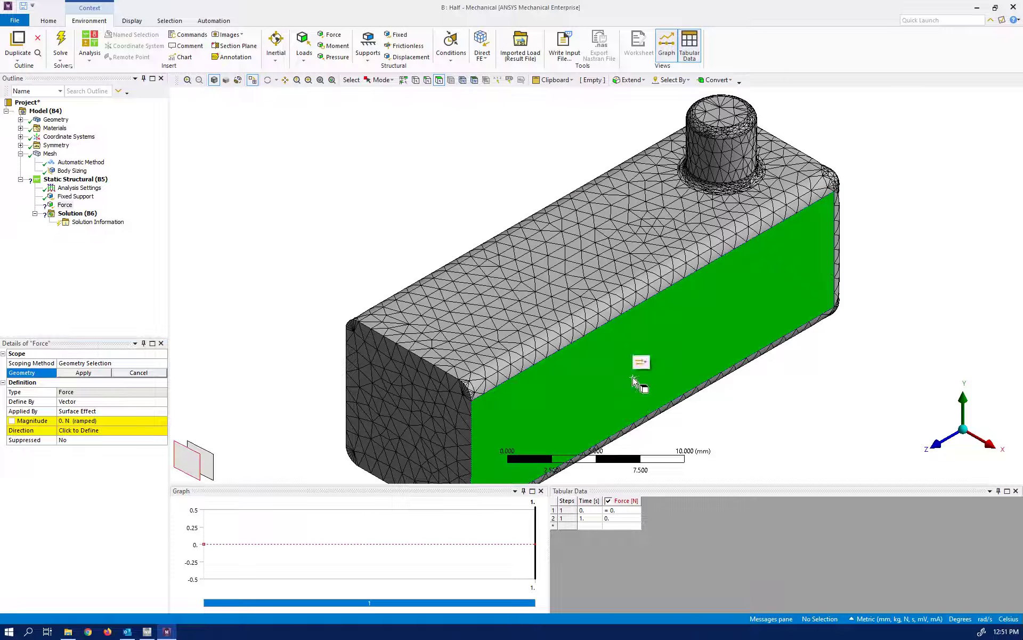
{"action": "left_click", "coordinate": [82, 373]}
{"action": "left_click", "coordinate": [70, 421]}
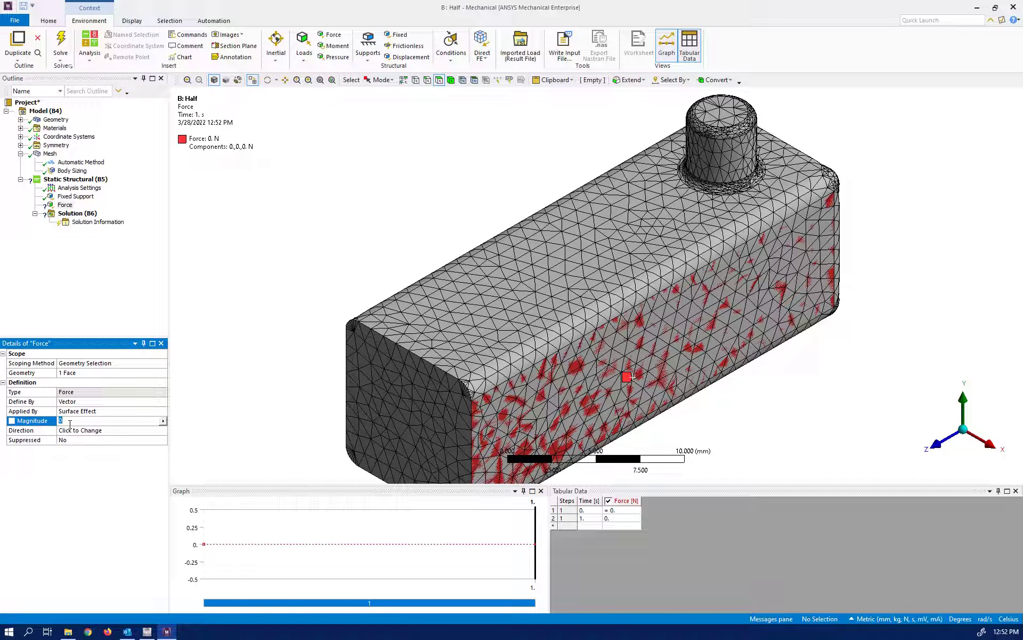
{"action": "type", "text": "100"}
{"action": "key", "text": "Return"}
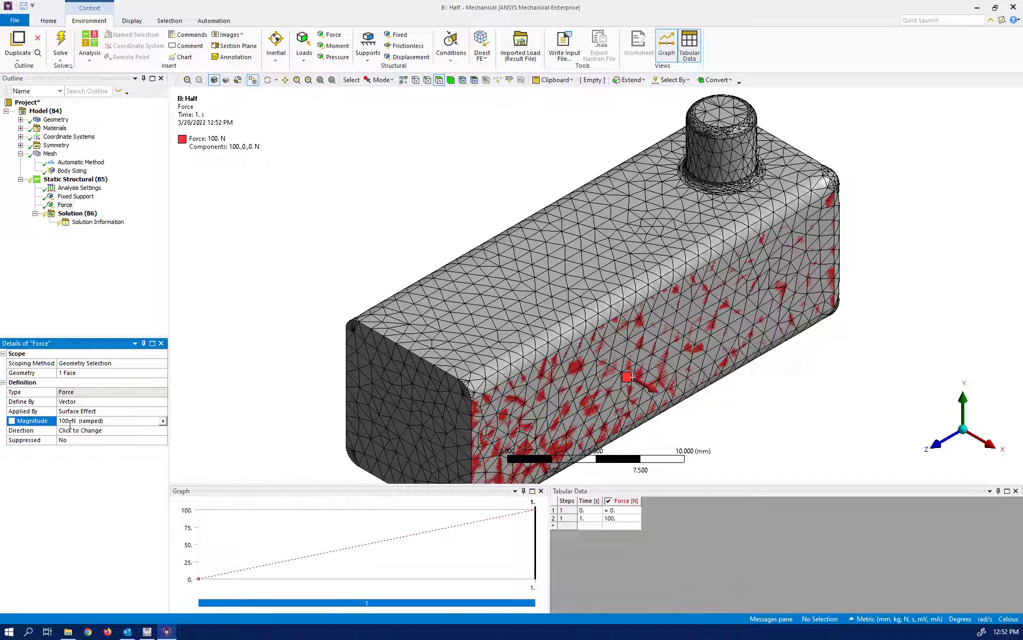
Reverse the force's direction so it pushes into the side face along negative X
{"action": "left_click", "coordinate": [66, 430]}
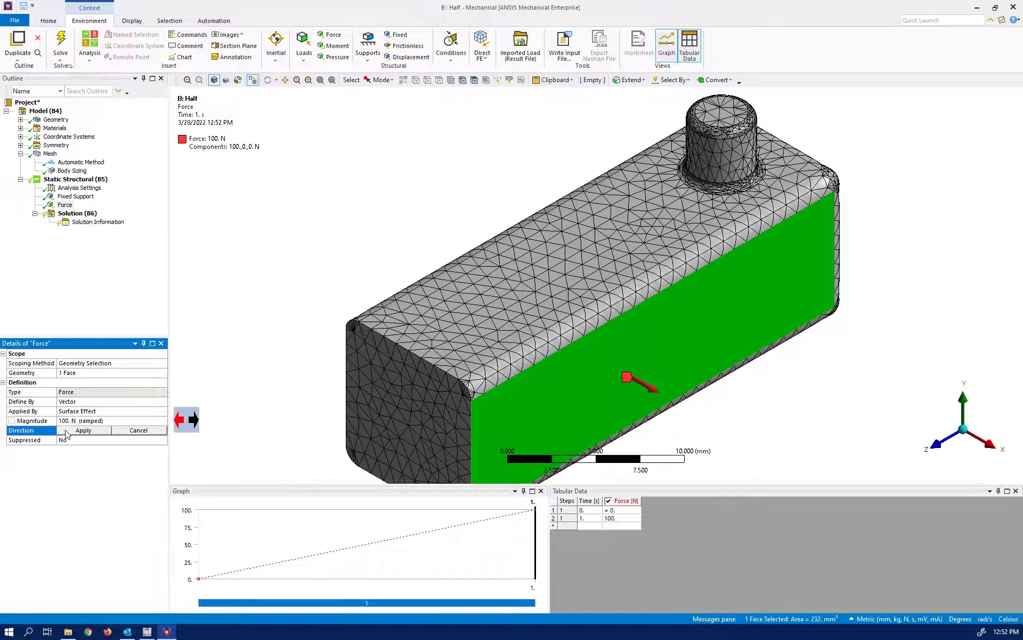
{"action": "left_click", "coordinate": [193, 424]}
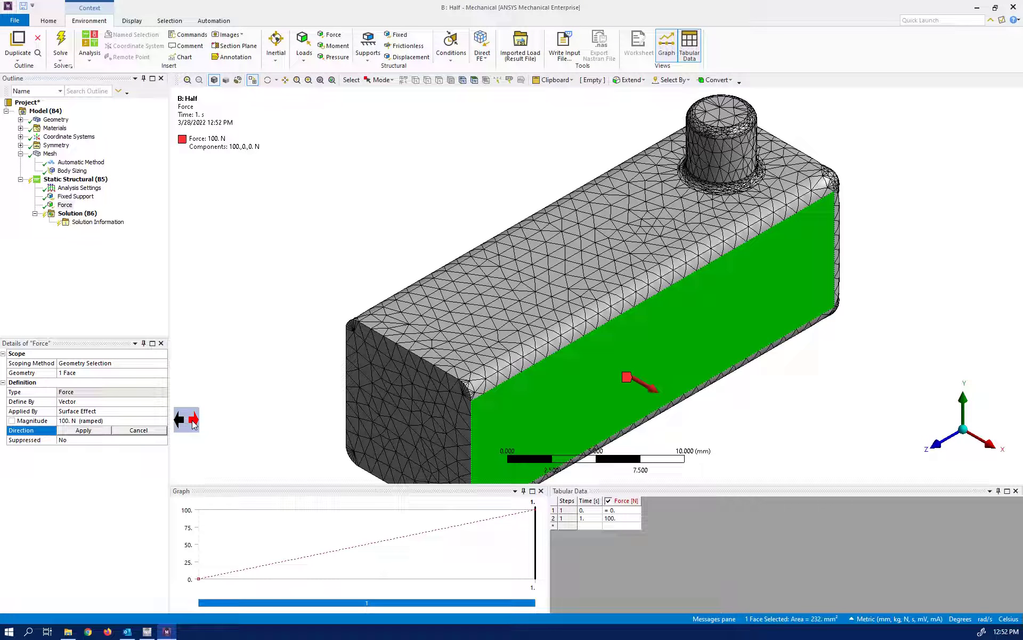
{"action": "left_click", "coordinate": [101, 430]}
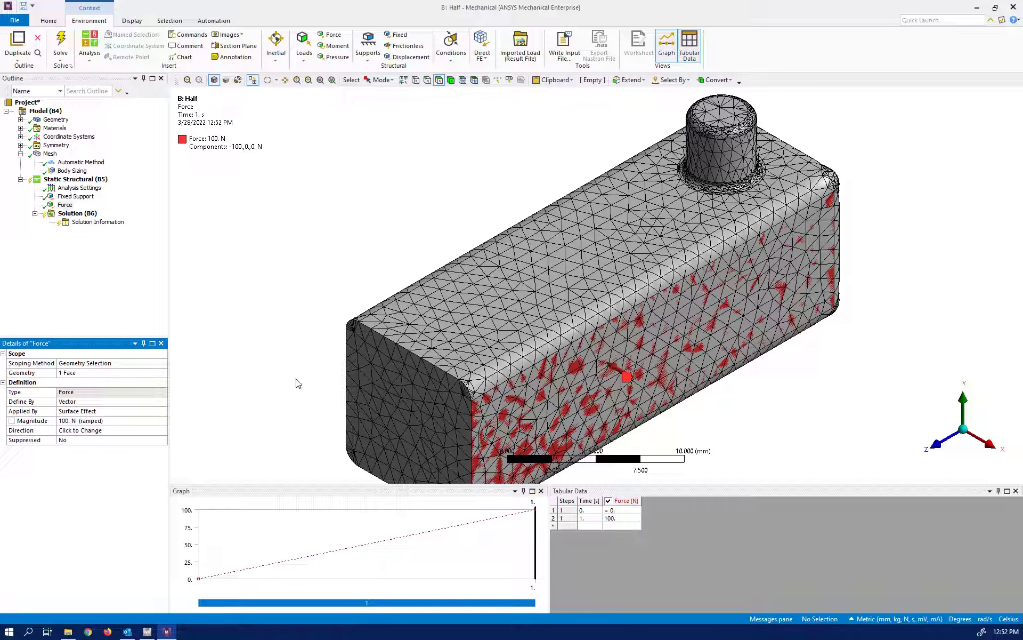
Add a Total Deformation result to the half model's solution
{"action": "right_click", "coordinate": [83, 219]}
{"action": "mouse_move", "coordinate": [176, 222]}
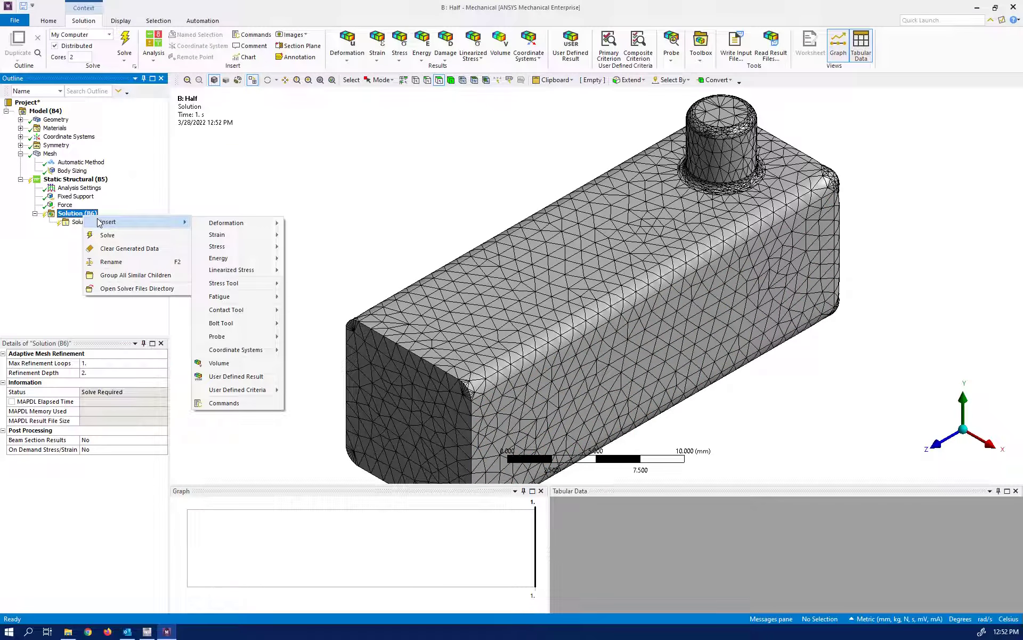
{"action": "mouse_move", "coordinate": [210, 224]}
{"action": "left_click", "coordinate": [301, 222]}
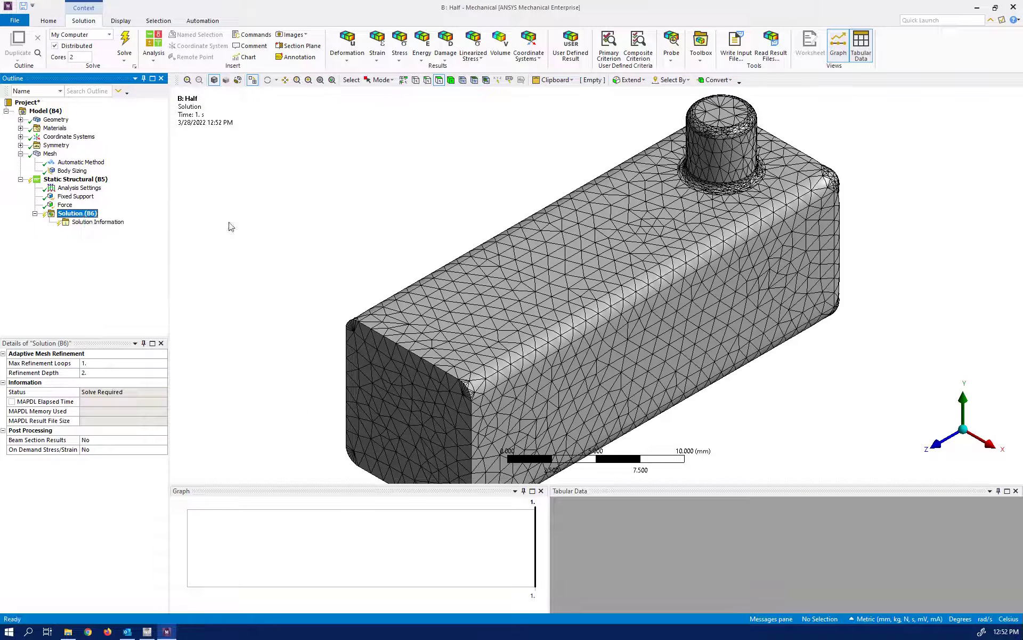
Add an Equivalent (von-Mises) Stress result and solve the half model
{"action": "right_click", "coordinate": [87, 215]}
{"action": "mouse_move", "coordinate": [159, 221]}
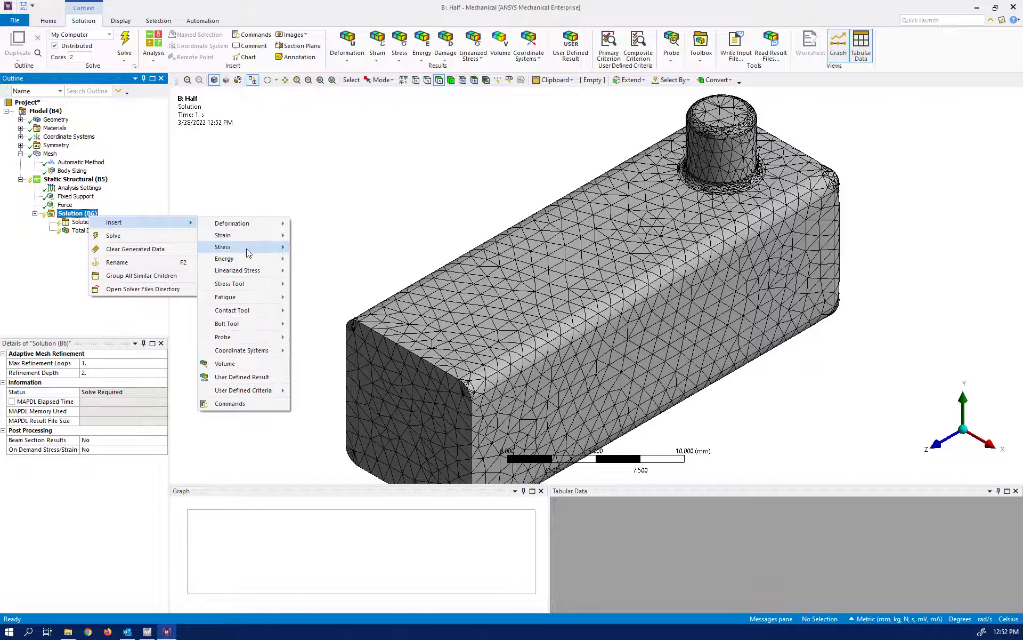
{"action": "mouse_move", "coordinate": [283, 248]}
{"action": "left_click", "coordinate": [330, 248]}
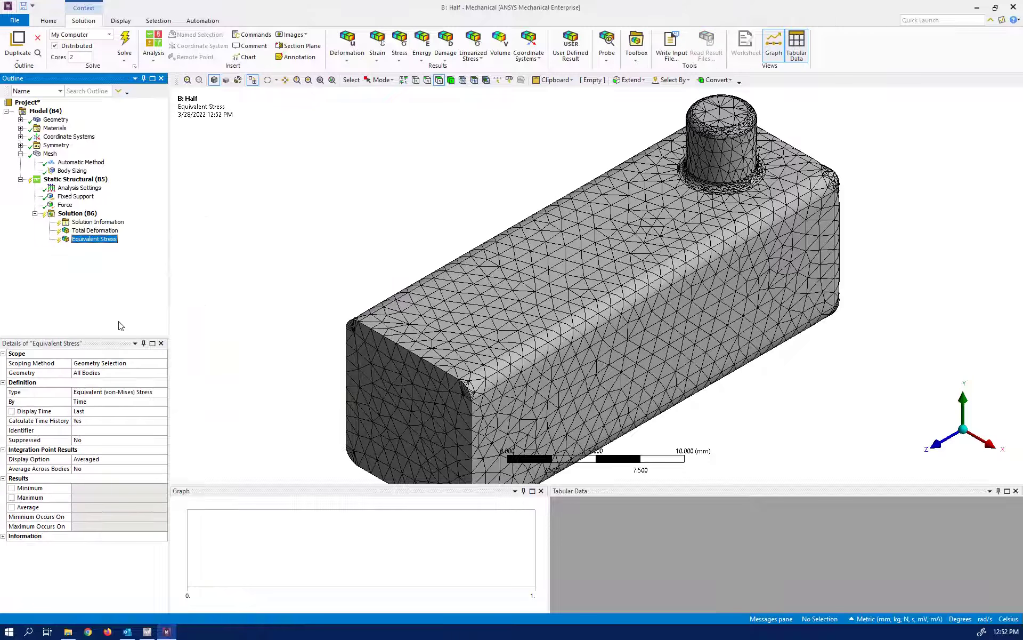
{"action": "left_click", "coordinate": [124, 42]}
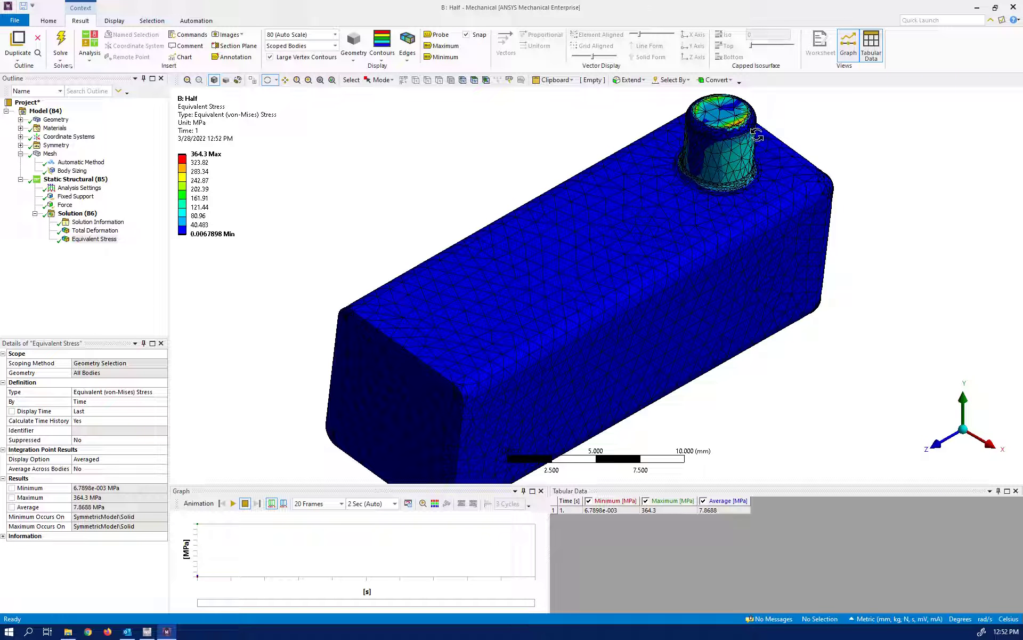
Examine the half model's peak equivalent stress and its total deformation distribution
{"action": "left_click", "coordinate": [196, 156]}
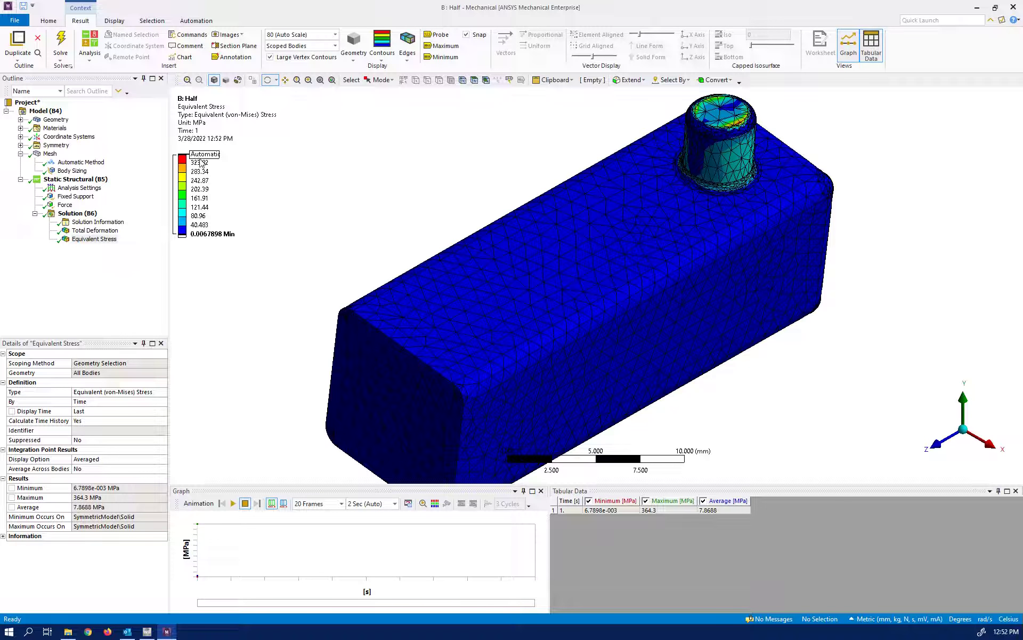
{"action": "left_click", "coordinate": [201, 163]}
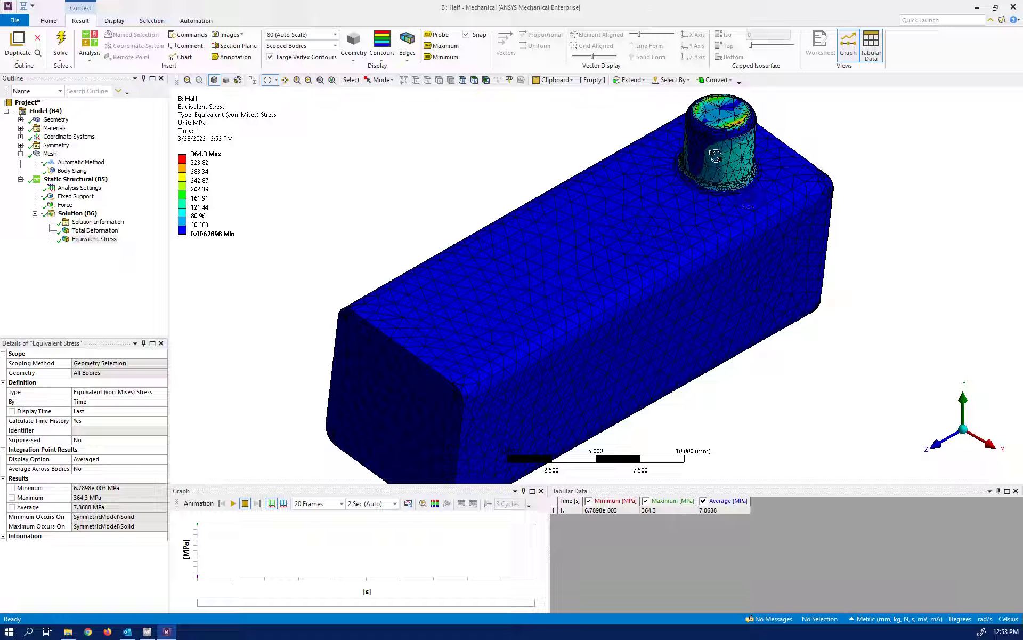
{"action": "left_click", "coordinate": [96, 231]}
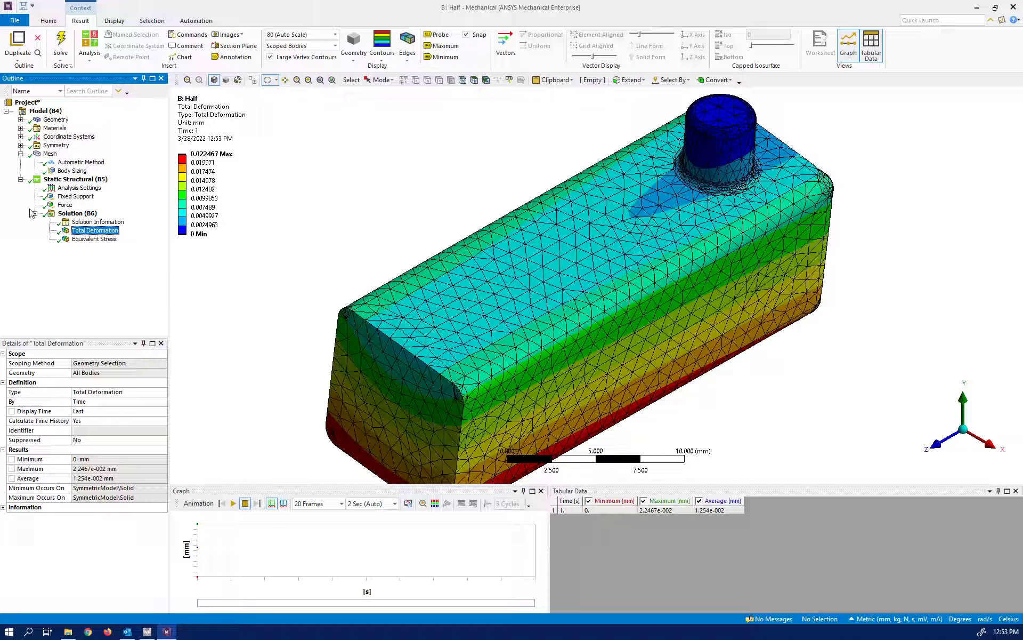
Check the mesh's node and element statistics and the solution's elapsed time and memory use
{"action": "left_click", "coordinate": [49, 154]}
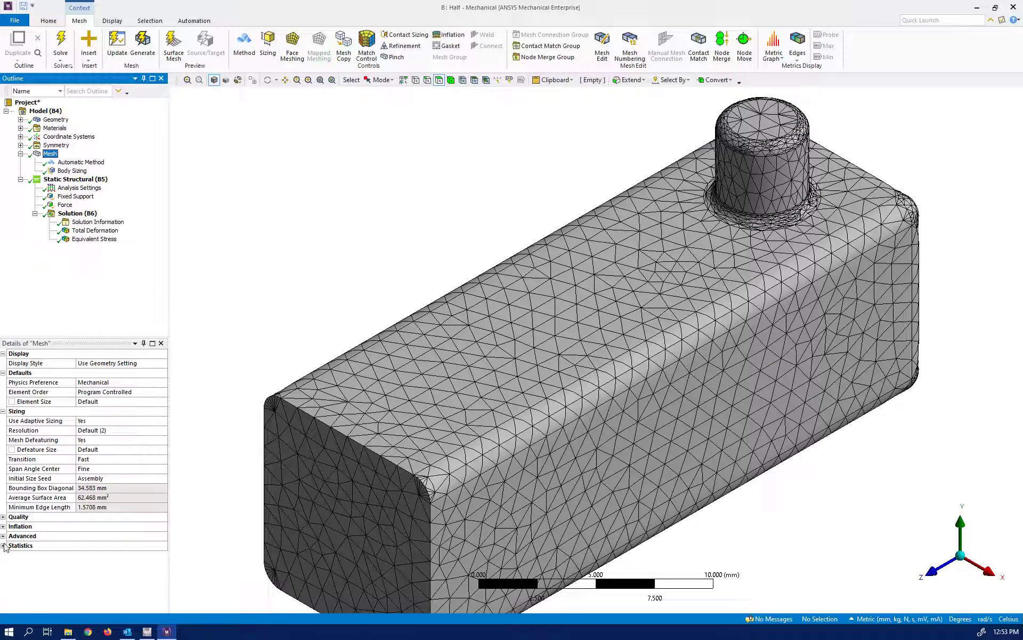
{"action": "left_click", "coordinate": [3, 546]}
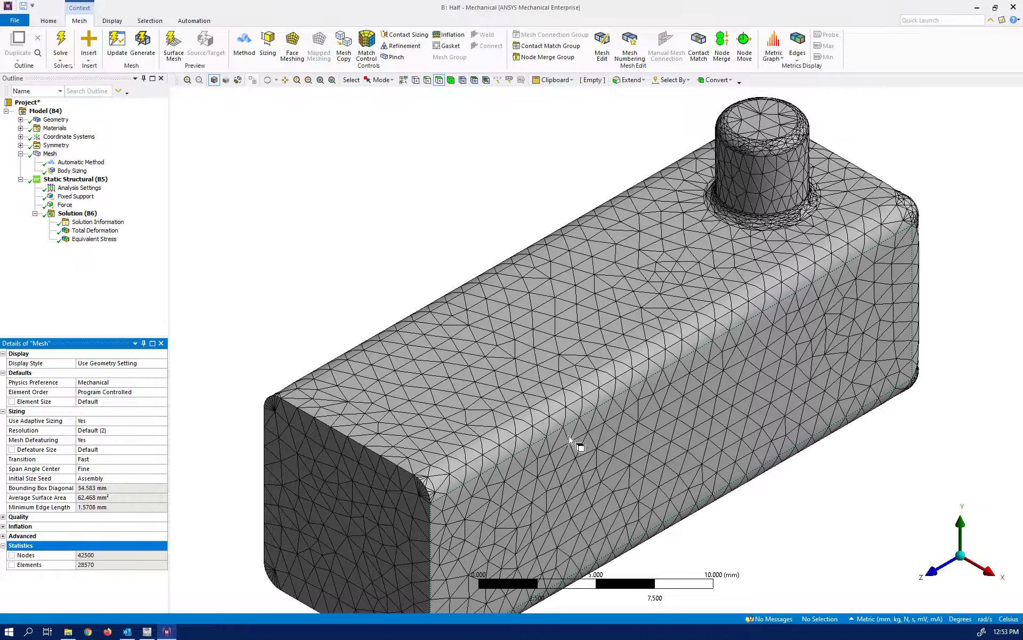
{"action": "left_click", "coordinate": [75, 213]}
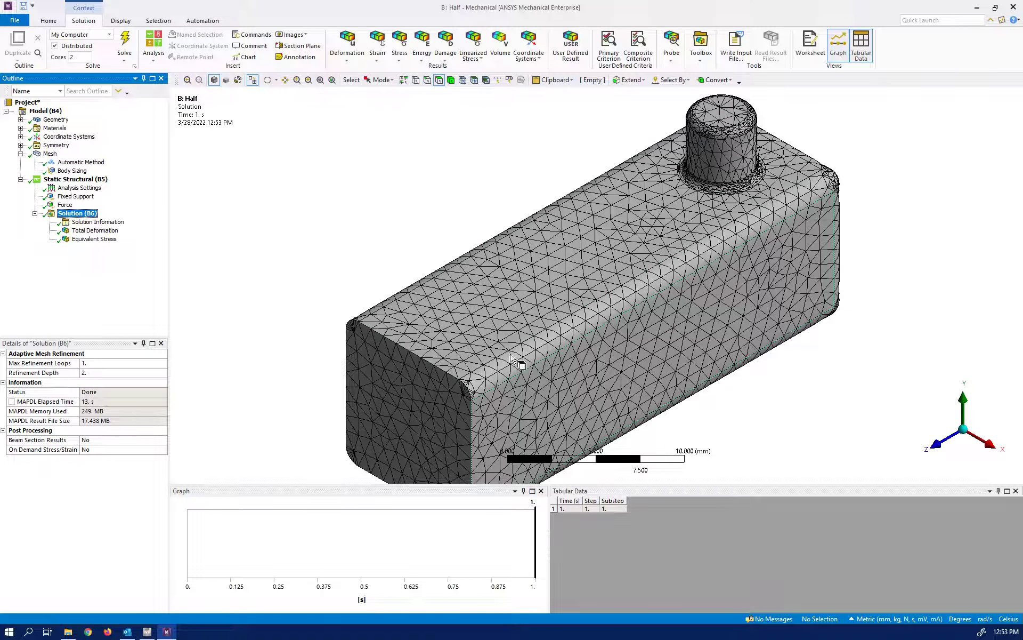
Display the total deformation result and lengthen its vertical color legend
{"action": "left_click", "coordinate": [94, 232]}
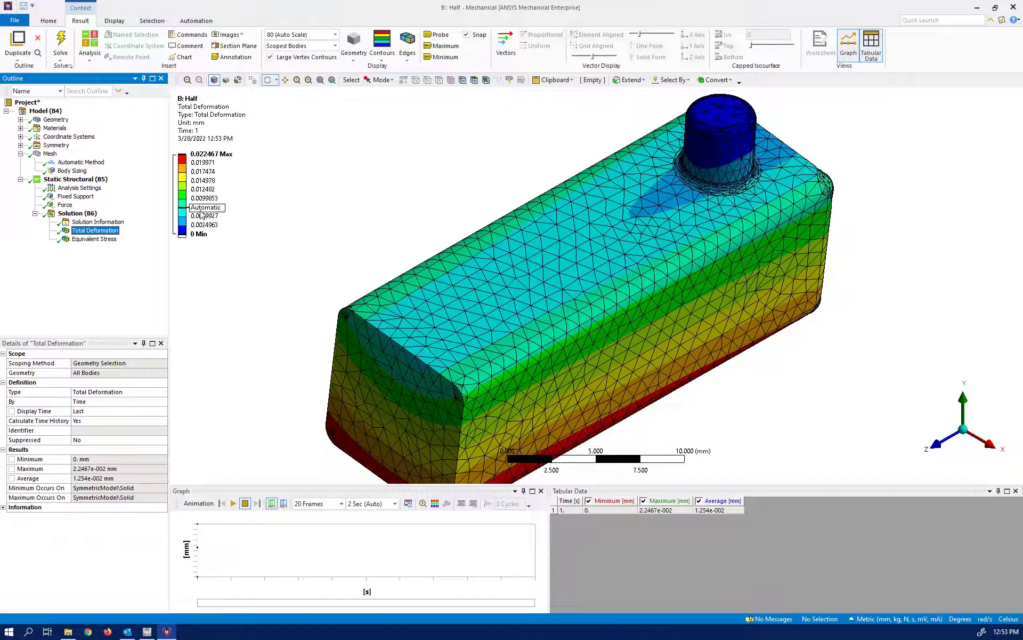
{"action": "left_click", "coordinate": [198, 221]}
{"action": "left_click_drag", "start_coordinate": [181, 237], "coordinate": [181, 340]}
{"action": "left_click_drag", "start_coordinate": [522, 326], "coordinate": [496, 302]}
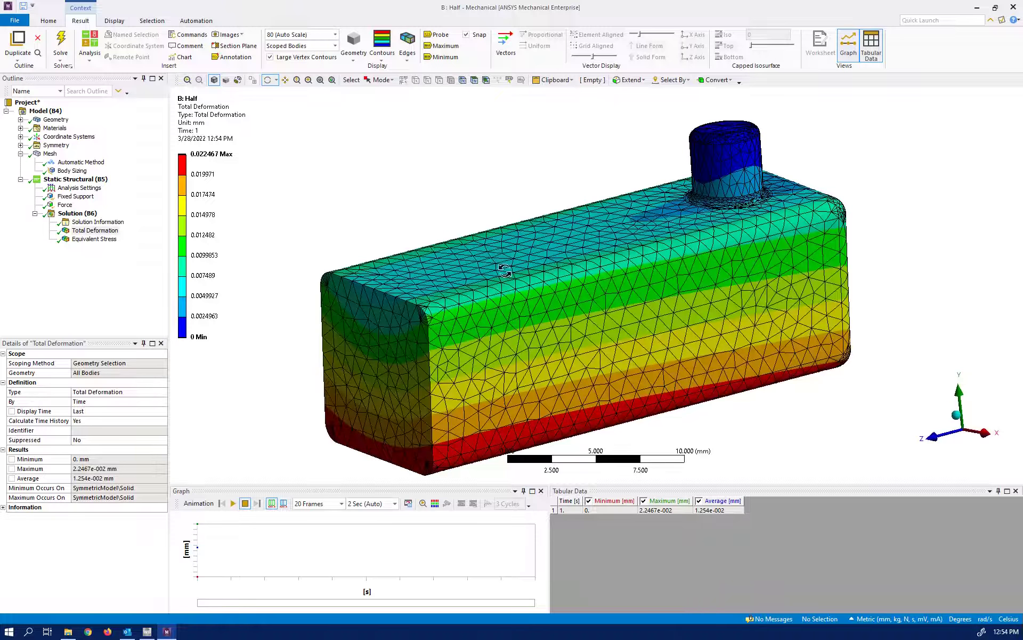
Switch the total deformation legend to the horizontal layout and place the model clear of it
{"action": "left_click", "coordinate": [285, 80]}
{"action": "left_click_drag", "start_coordinate": [631, 337], "coordinate": [540, 318]}
{"action": "left_click_drag", "start_coordinate": [475, 313], "coordinate": [478, 318]}
{"action": "right_click", "coordinate": [201, 233]}
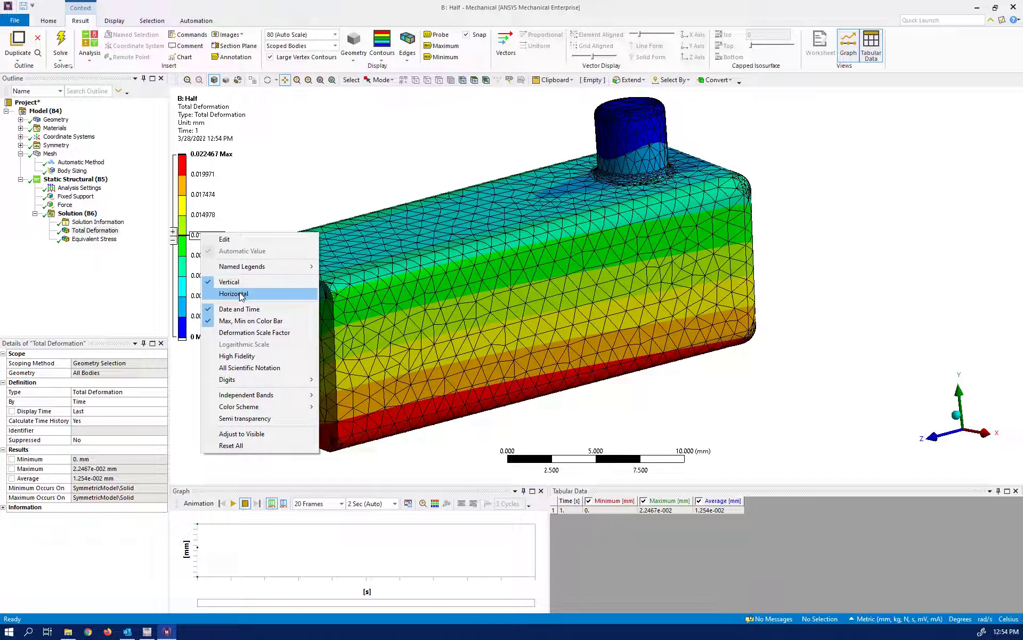
{"action": "left_click", "coordinate": [239, 294]}
{"action": "left_click_drag", "start_coordinate": [442, 301], "coordinate": [397, 295]}
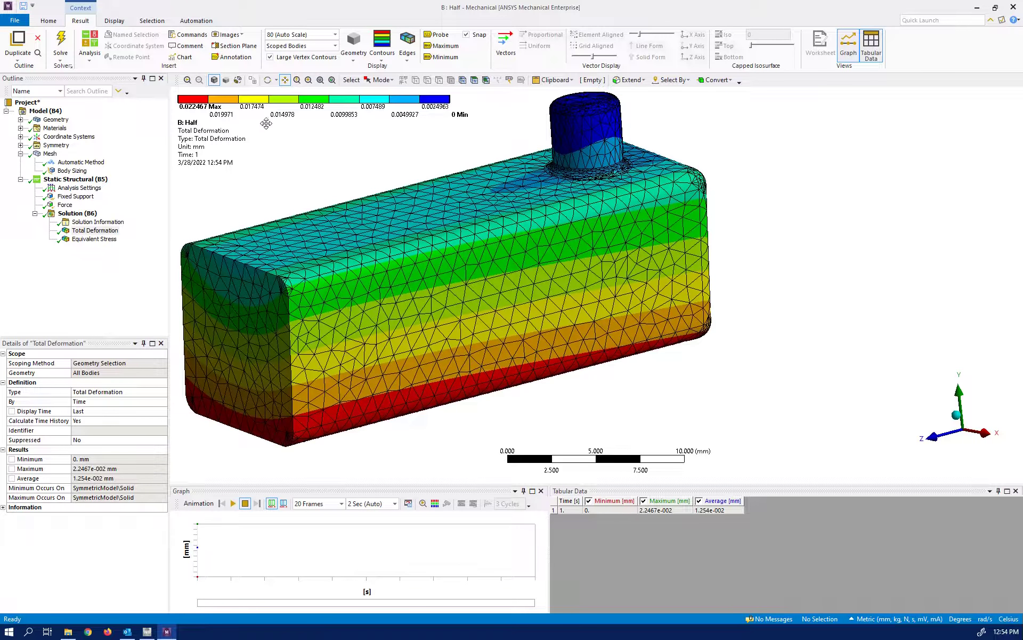
{"action": "mouse_move", "coordinate": [278, 105]}
{"action": "mouse_move", "coordinate": [354, 283]}
{"action": "left_mouse_down"}
{"action": "mouse_move", "coordinate": [338, 286]}
{"action": "mouse_move", "coordinate": [352, 277]}
{"action": "left_mouse_up"}
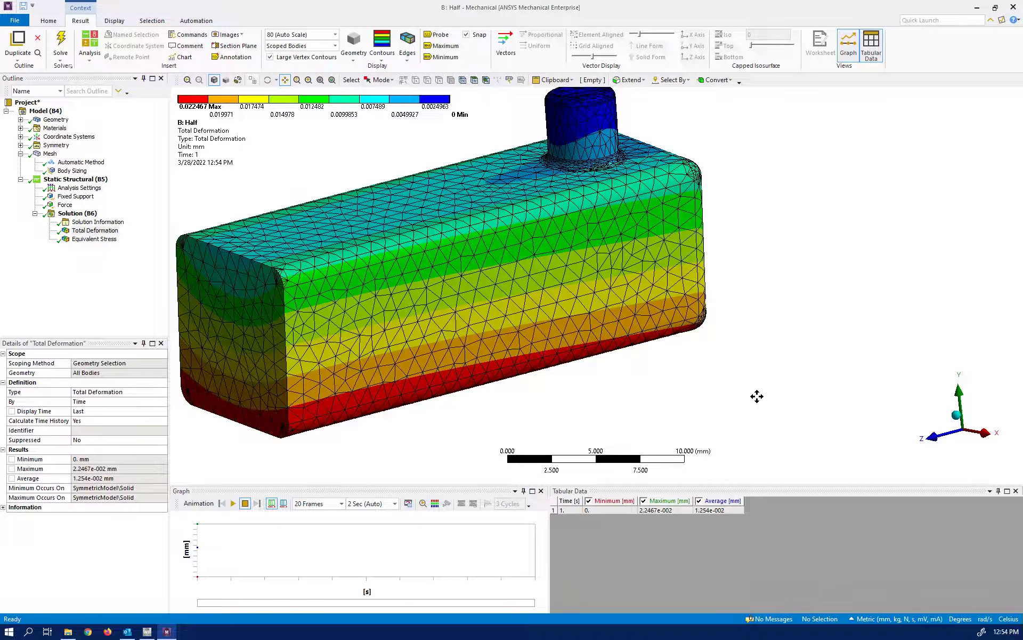
{"action": "left_click_drag", "start_coordinate": [551, 225], "coordinate": [549, 224]}
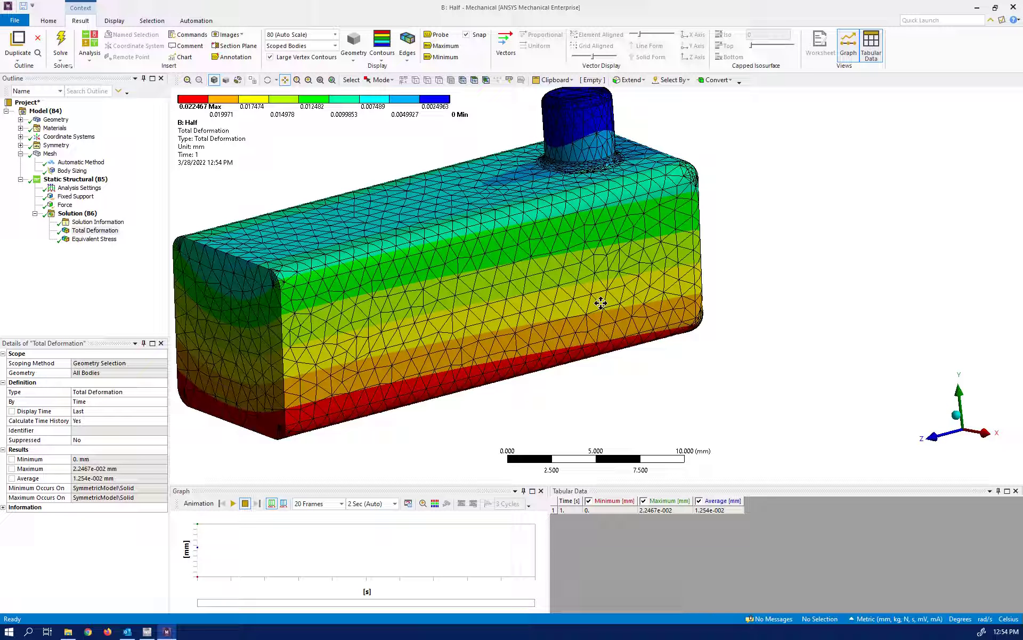
{"action": "left_click_drag", "start_coordinate": [494, 261], "coordinate": [500, 269]}
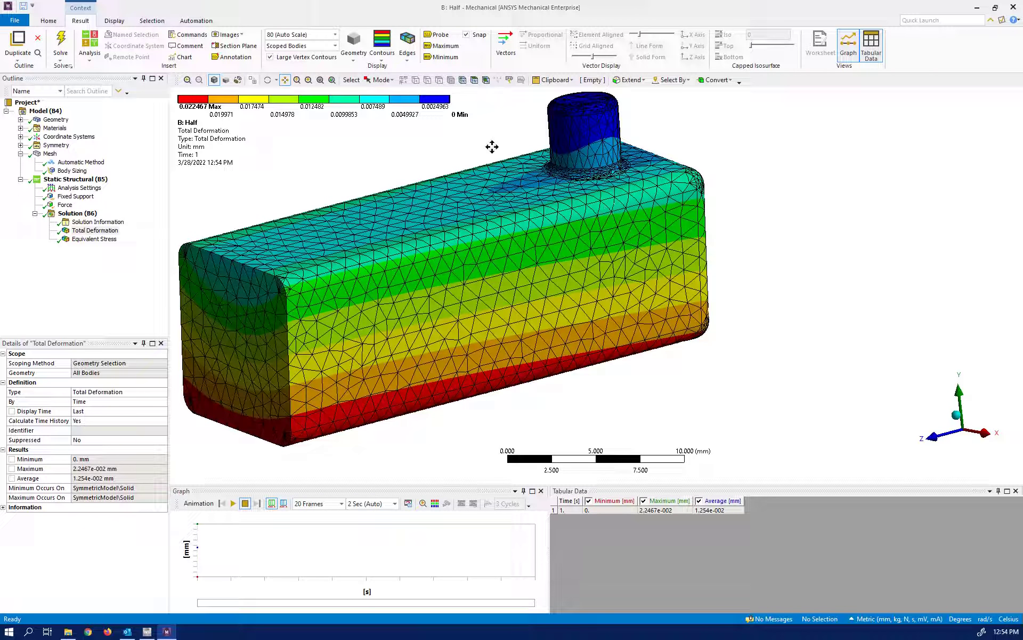
Show the deformation result without wireframe, and compare it with the undeformed wireframe overlay
{"action": "left_click", "coordinate": [411, 63]}
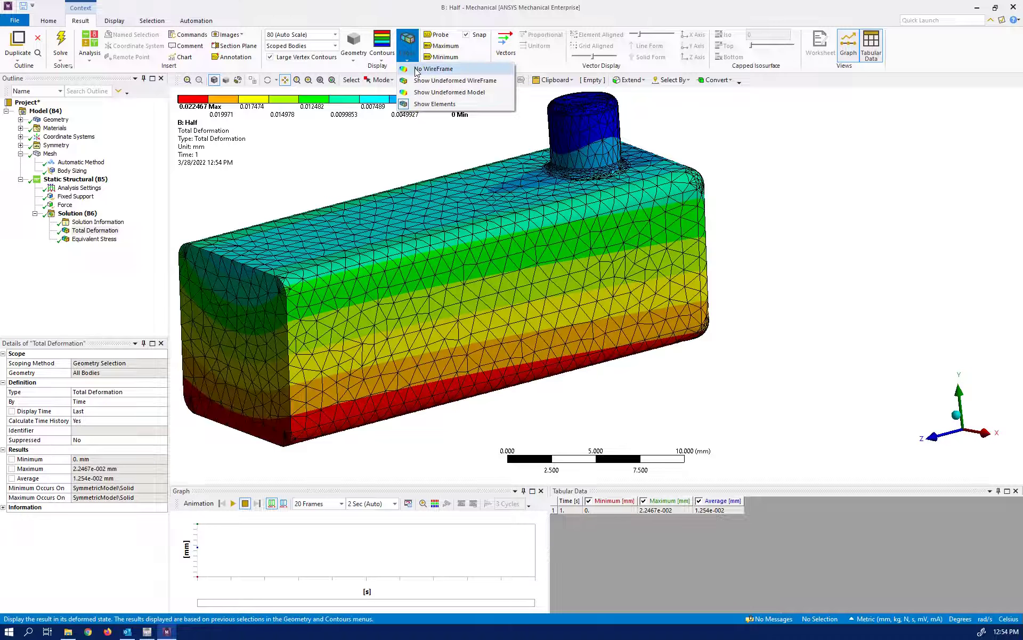
{"action": "left_click", "coordinate": [415, 67]}
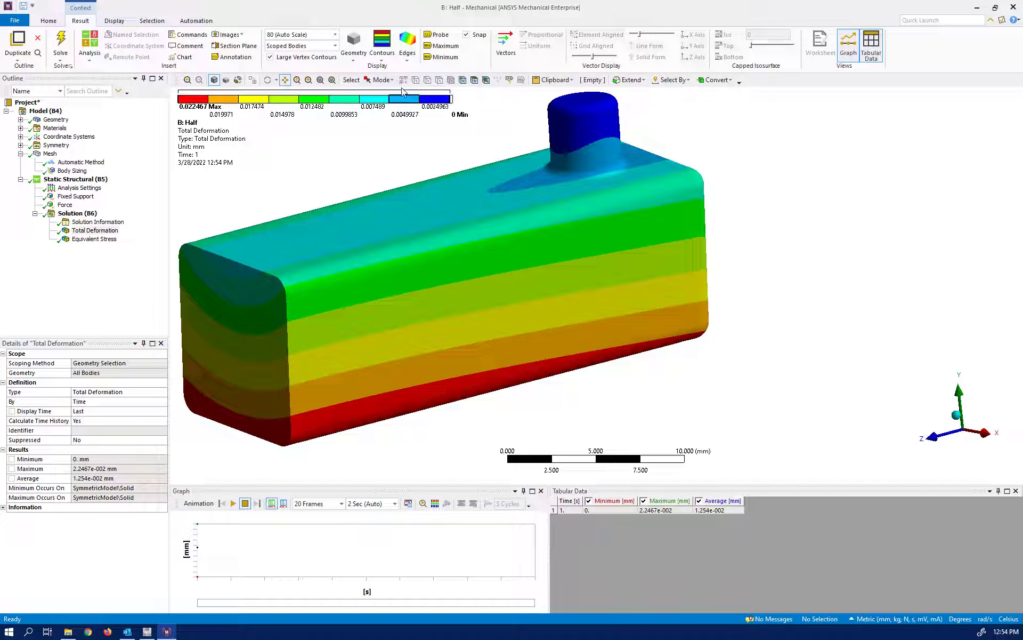
{"action": "left_click", "coordinate": [405, 59]}
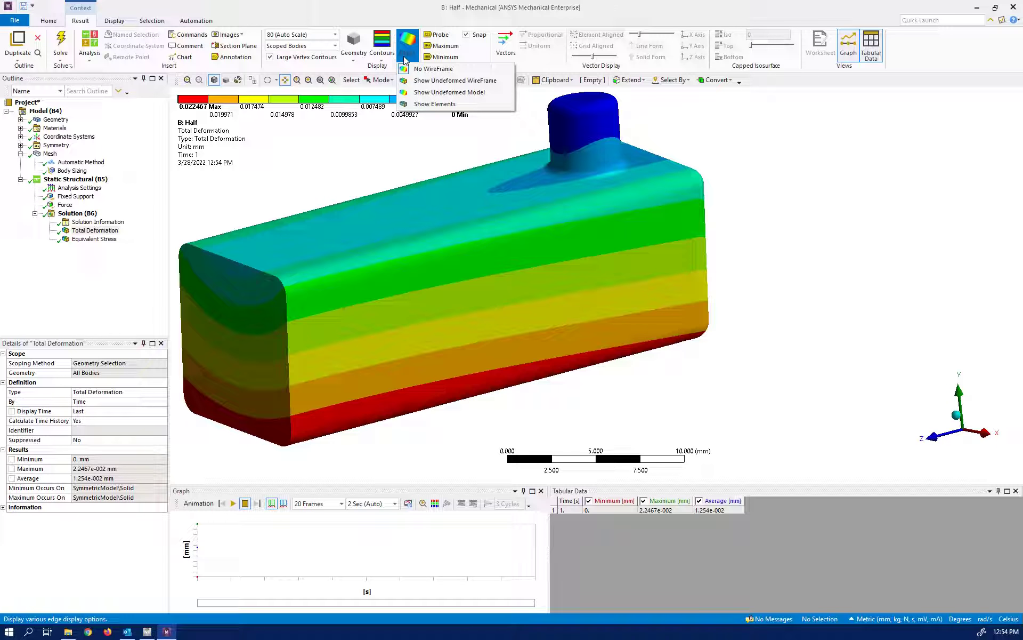
{"action": "left_click", "coordinate": [456, 81]}
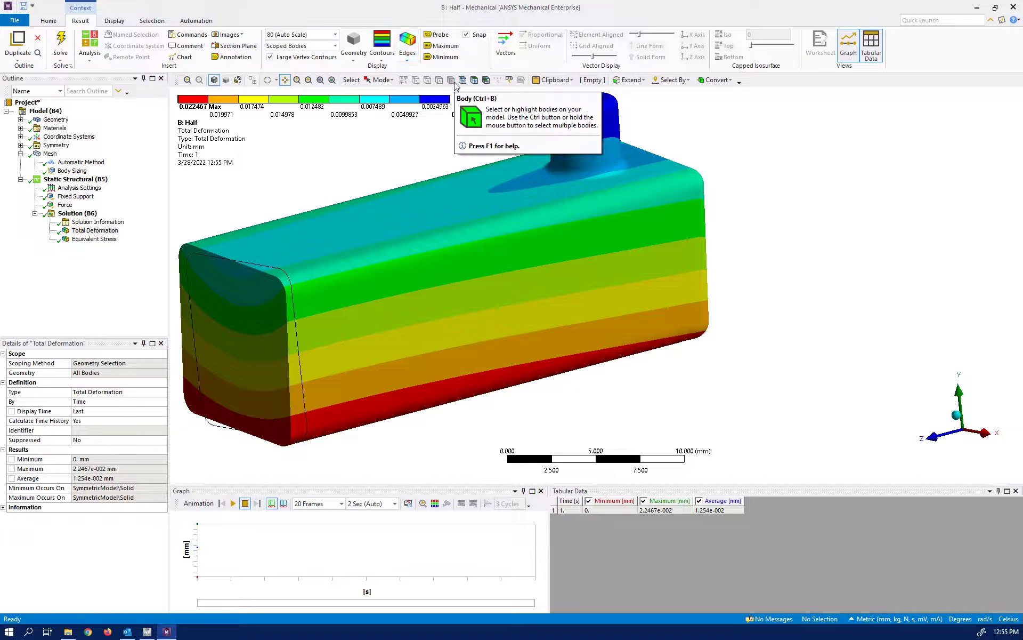
Try the translucent undeformed model overlay on the deformation result and return to the undeformed wireframe
{"action": "left_click", "coordinate": [407, 56]}
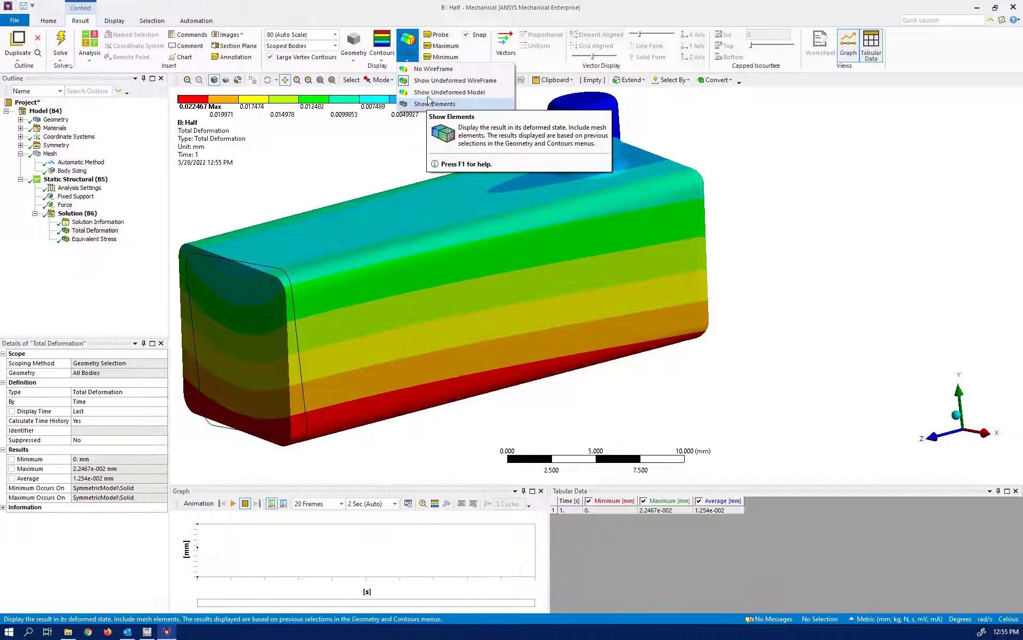
{"action": "left_click", "coordinate": [429, 94]}
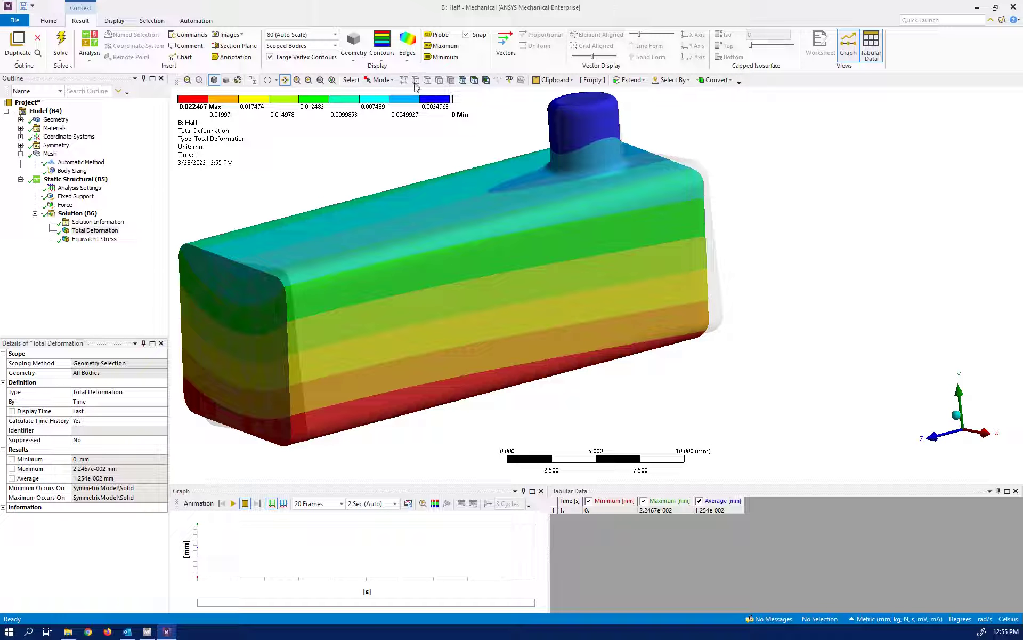
{"action": "left_click", "coordinate": [407, 48]}
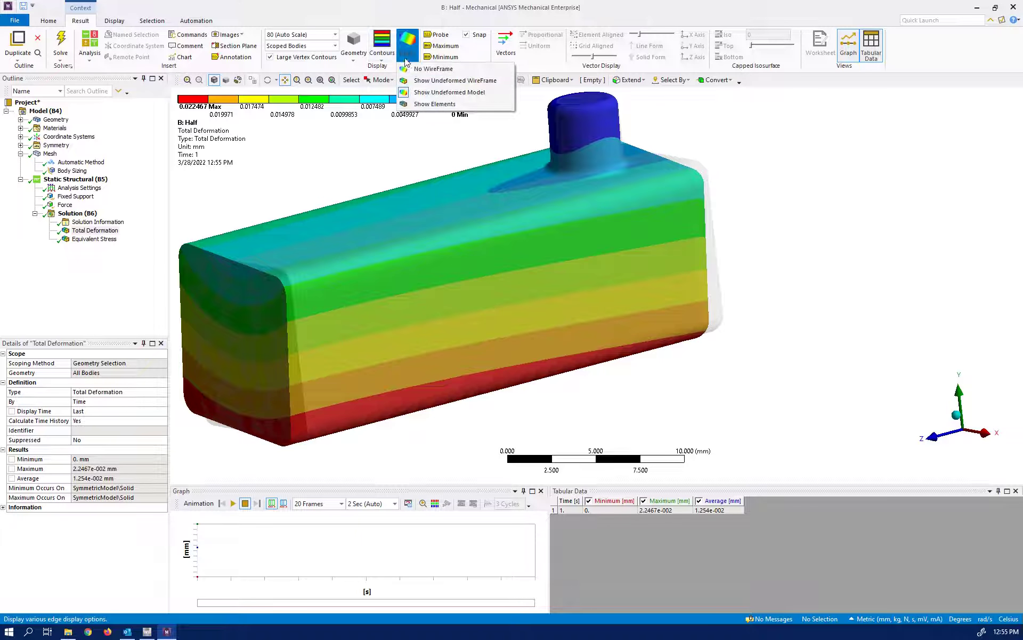
{"action": "left_click", "coordinate": [428, 81]}
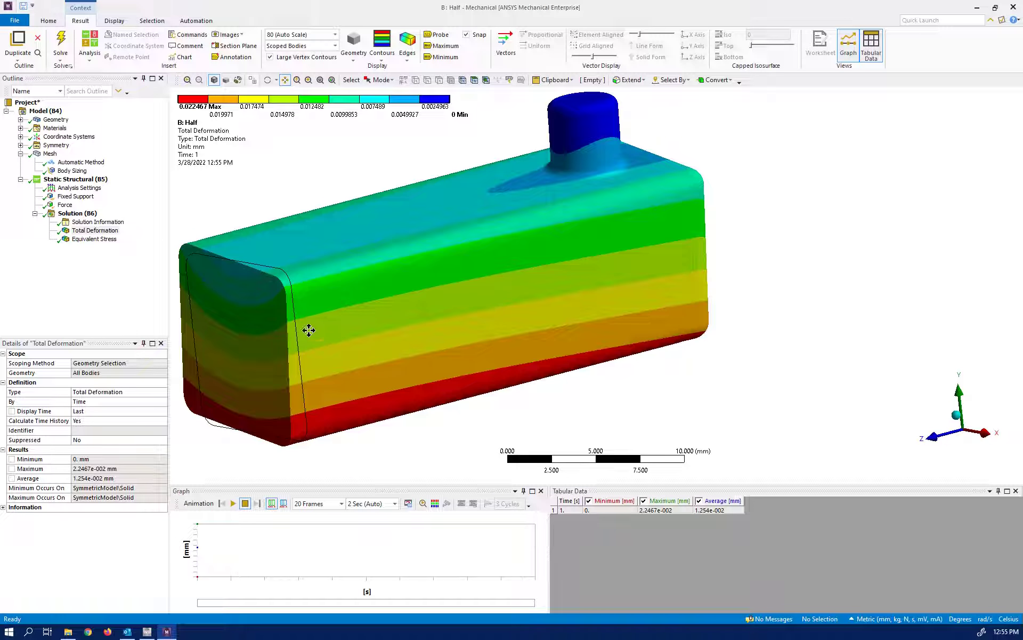
Remove the wireframe overlay from the deformation result and show the mesh elements on it
{"action": "left_click", "coordinate": [411, 62]}
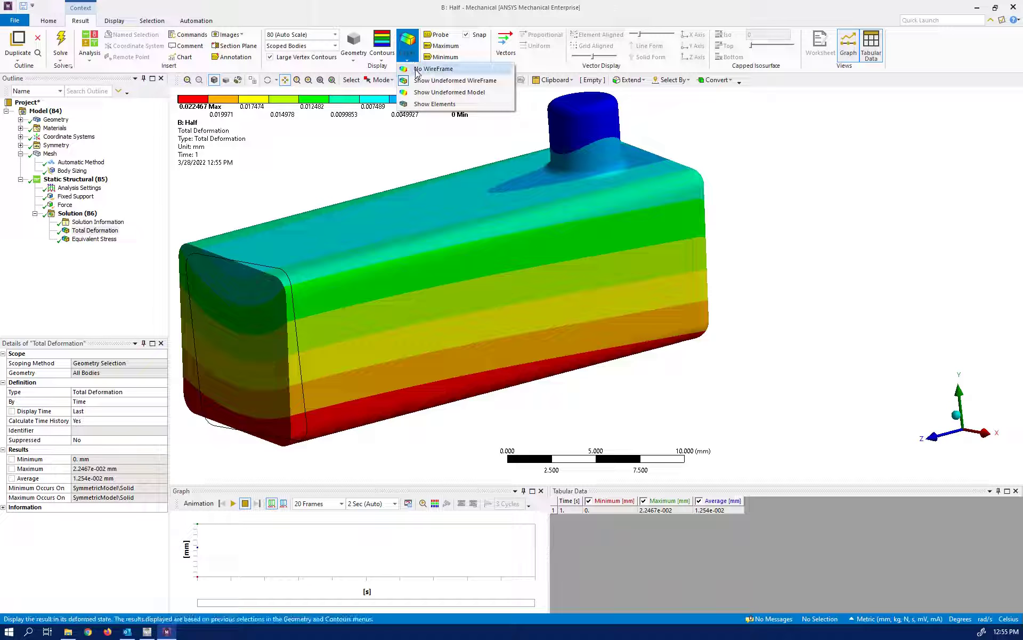
{"action": "left_click", "coordinate": [417, 69]}
{"action": "left_click", "coordinate": [407, 60]}
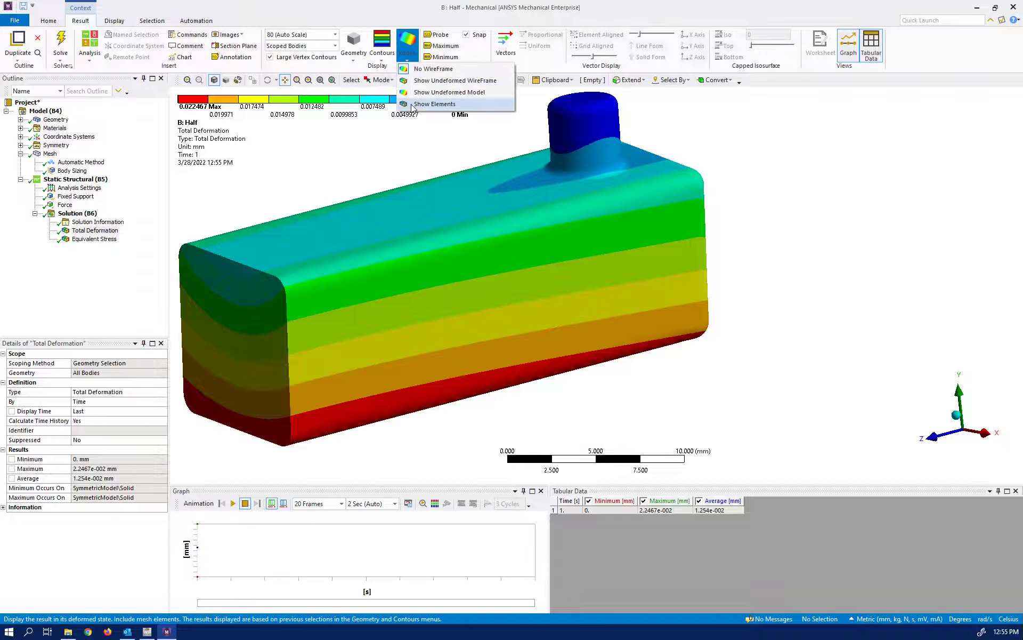
{"action": "left_click", "coordinate": [434, 103]}
Overlay the undeformed wireframe on the total deformation result
{"action": "left_click", "coordinate": [408, 58]}
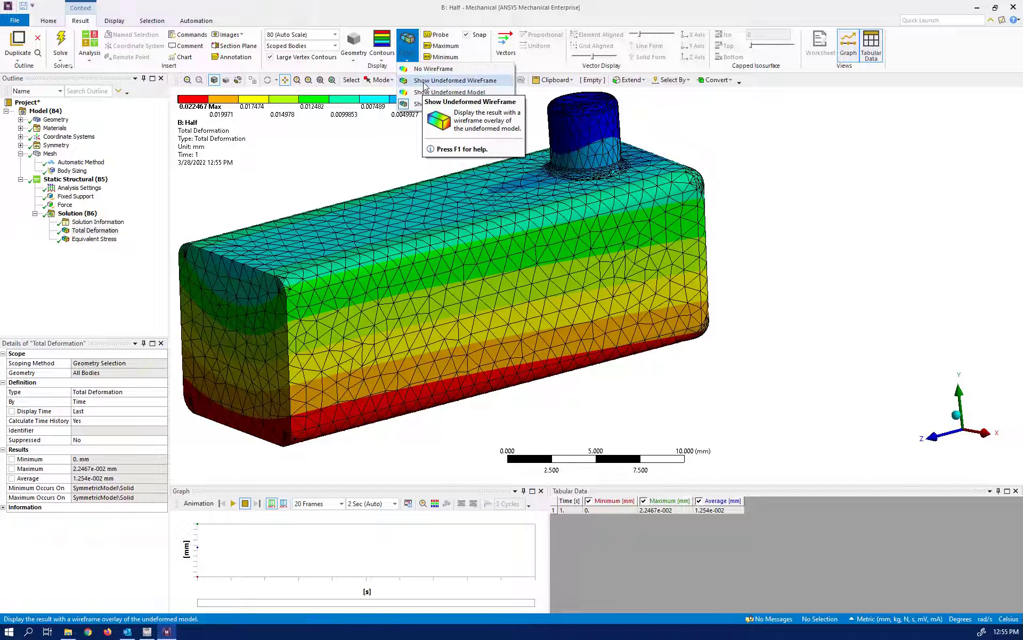
{"action": "left_click", "coordinate": [425, 81]}
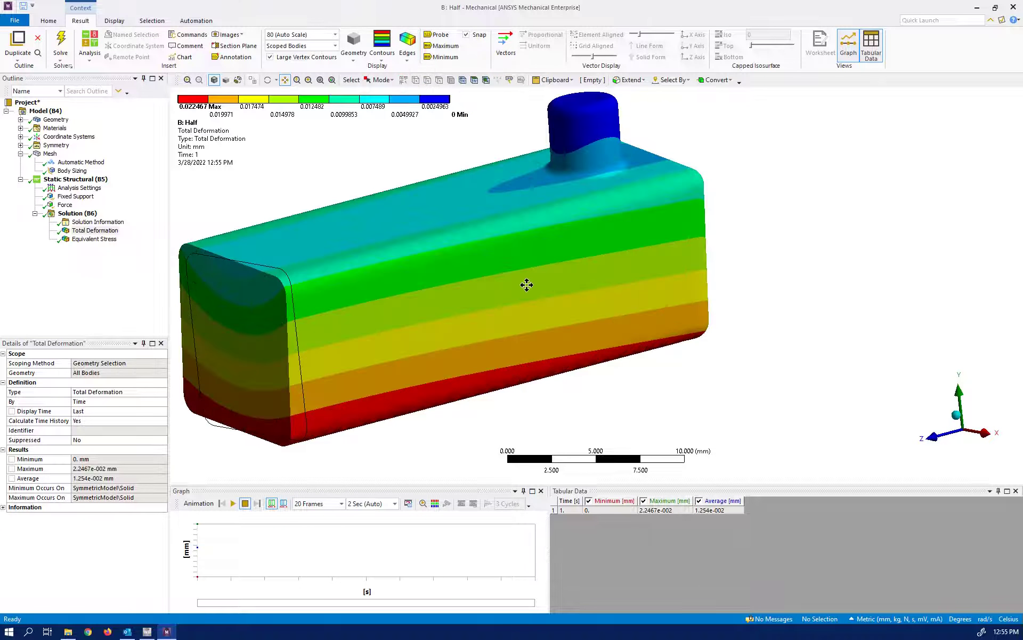
{"action": "mouse_move", "coordinate": [527, 285]}
{"action": "middle_mouse_down"}
{"action": "mouse_move", "coordinate": [330, 297]}
{"action": "mouse_move", "coordinate": [570, 288]}
{"action": "mouse_move", "coordinate": [529, 286]}
{"action": "middle_mouse_up"}
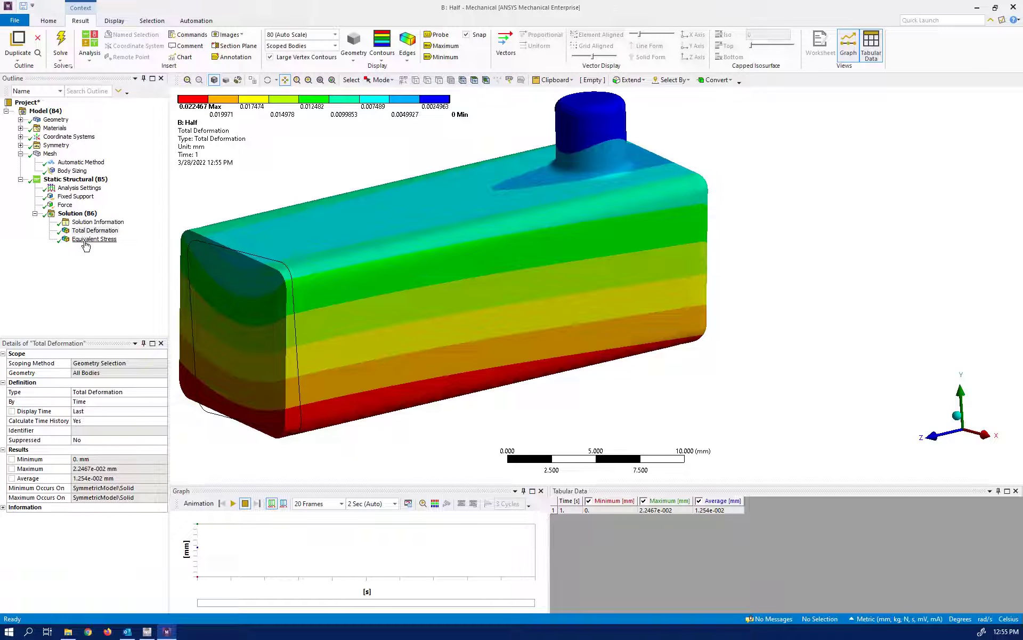
Display the equivalent stress result, label its maximum value location, and inspect it closely on the pin
{"action": "left_click", "coordinate": [86, 240]}
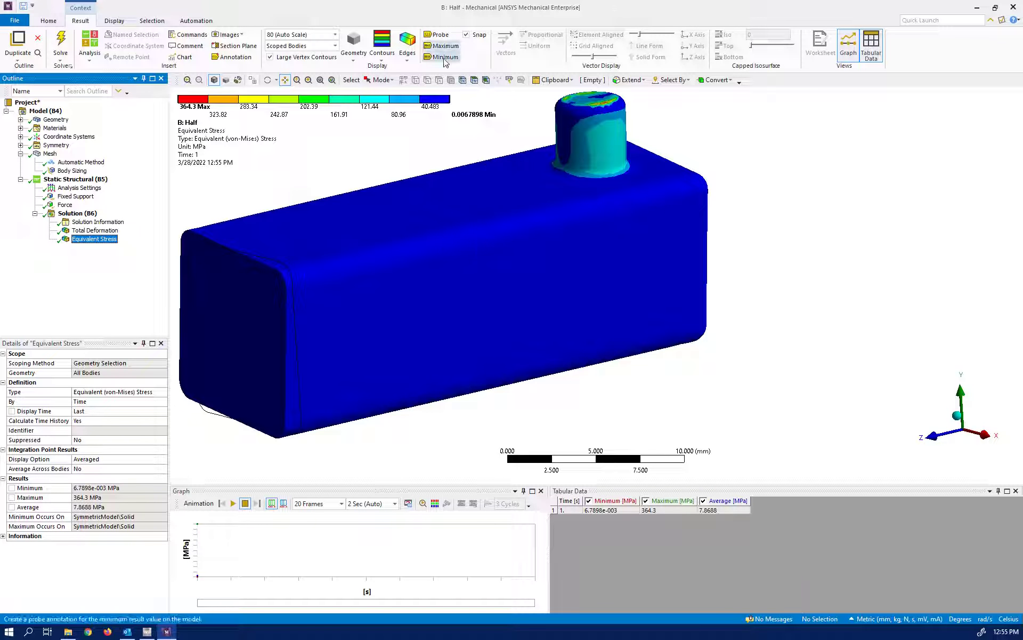
{"action": "left_click", "coordinate": [440, 47]}
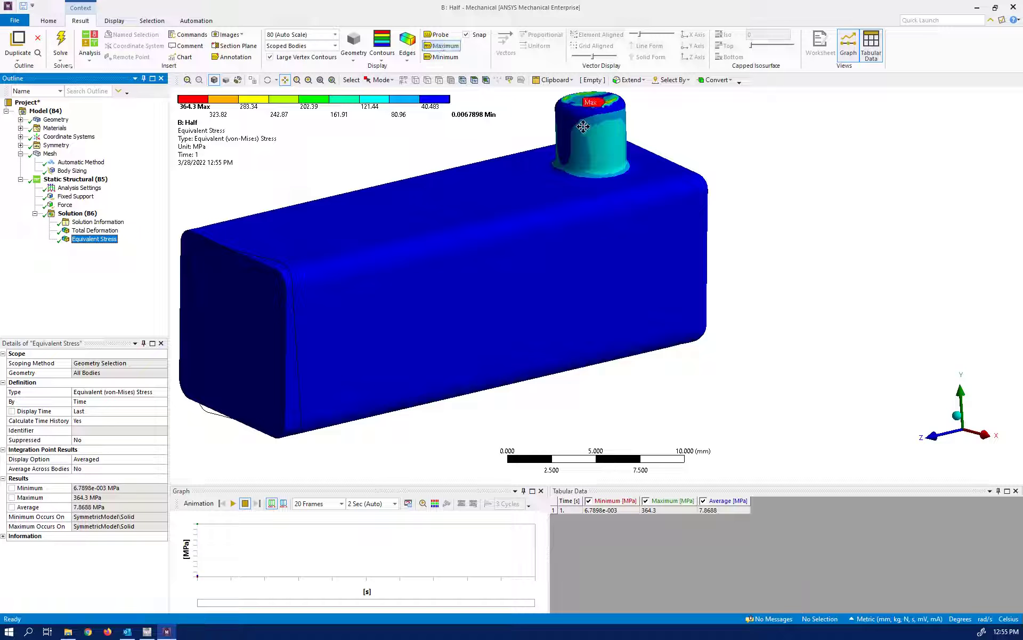
{"action": "middle_click_drag", "start_coordinate": [638, 107], "coordinate": [603, 118]}
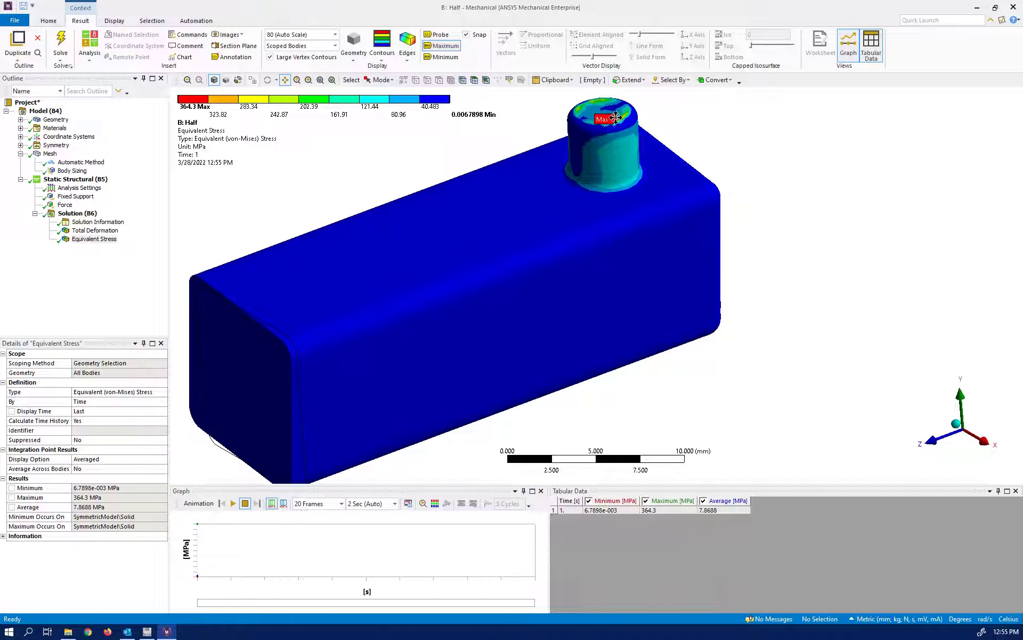
{"action": "scroll", "coordinate": [612, 114], "scroll_direction": "up", "scroll_amount": 3}
{"action": "left_click_drag", "start_coordinate": [612, 114], "coordinate": [400, 248]}
{"action": "scroll", "coordinate": [494, 219], "scroll_direction": "up", "scroll_amount": 2}
{"action": "scroll", "coordinate": [396, 255], "scroll_direction": "up", "scroll_amount": 3}
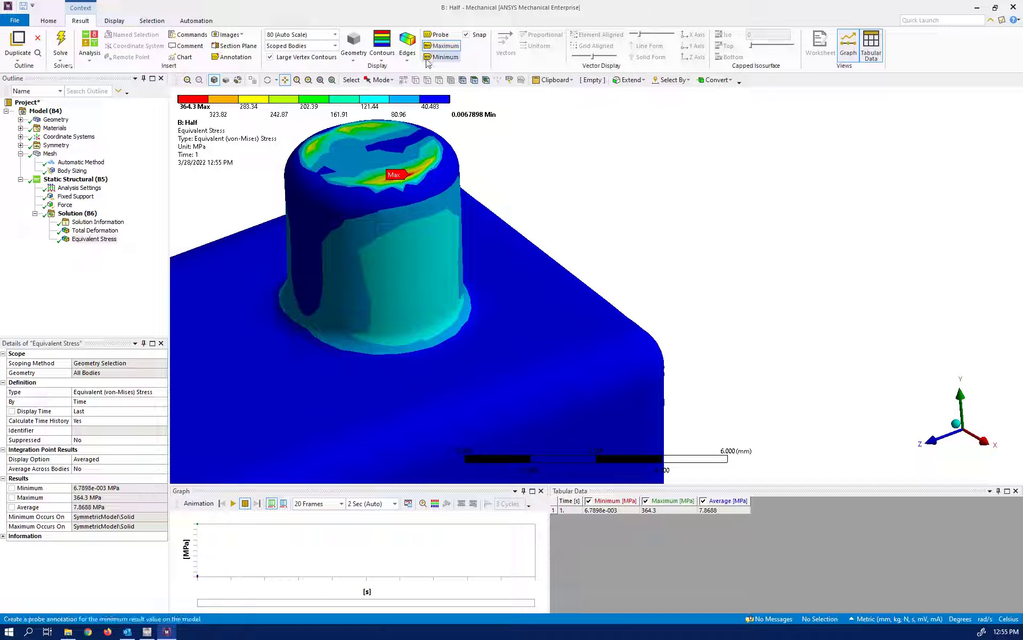
Try the minimum value label and probe the equivalent stress on the pin's surface
{"action": "left_click", "coordinate": [442, 57]}
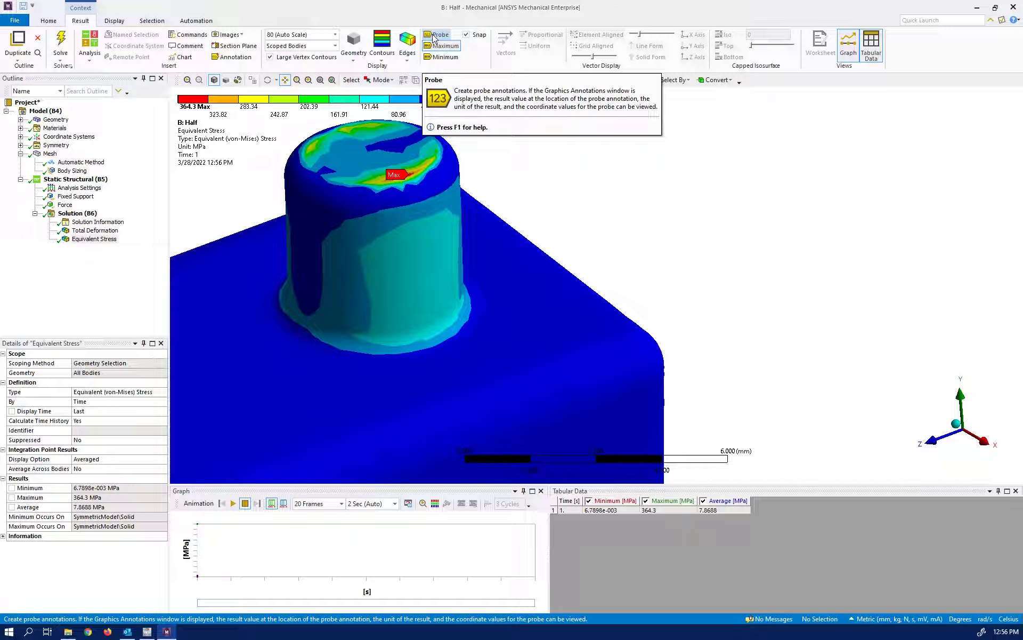
{"action": "left_click", "coordinate": [435, 35]}
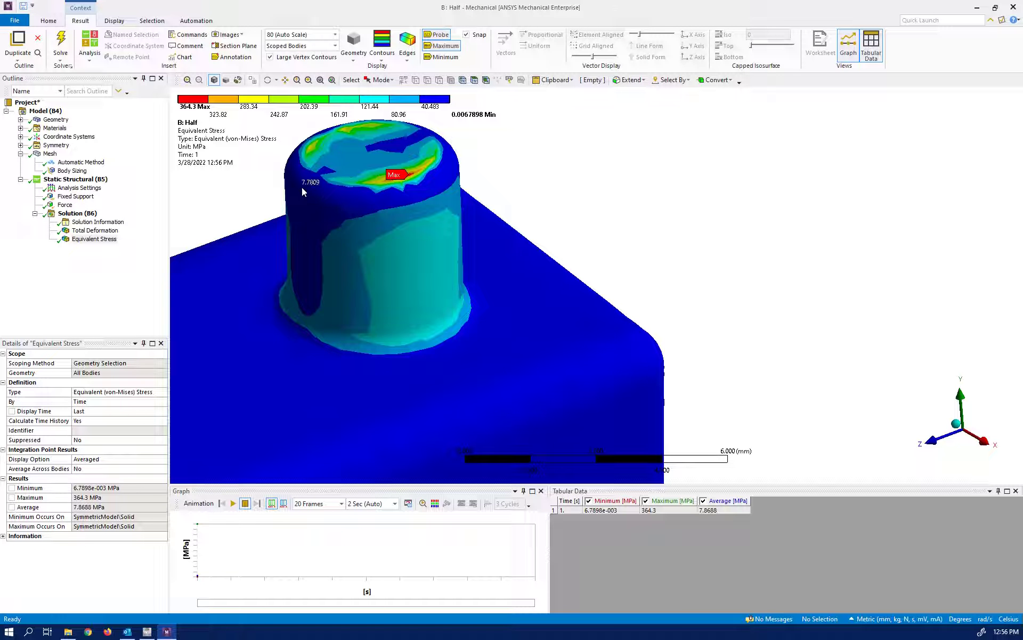
{"action": "left_click", "coordinate": [285, 80]}
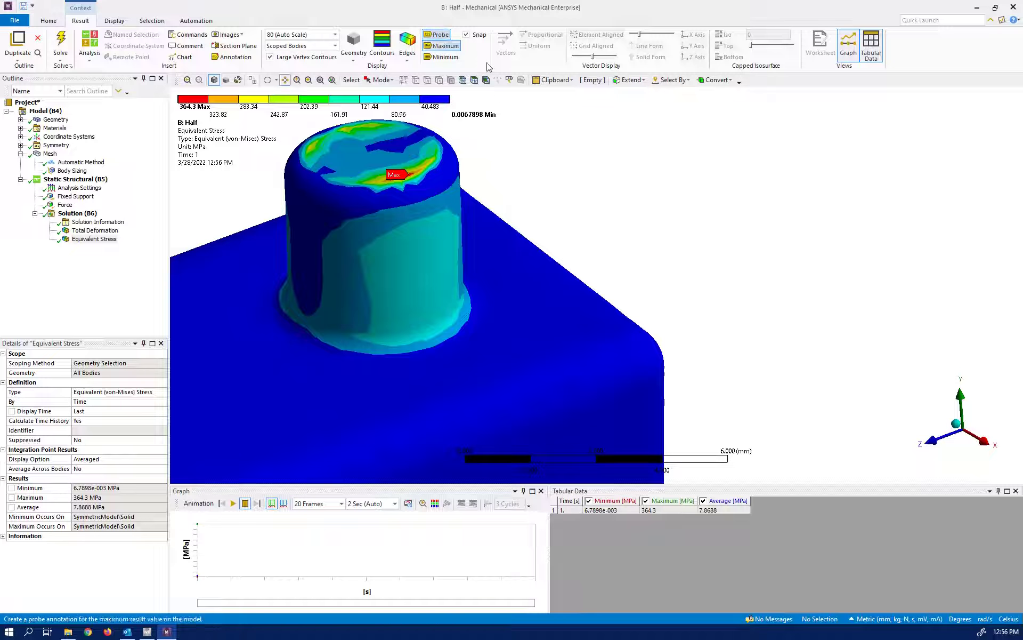